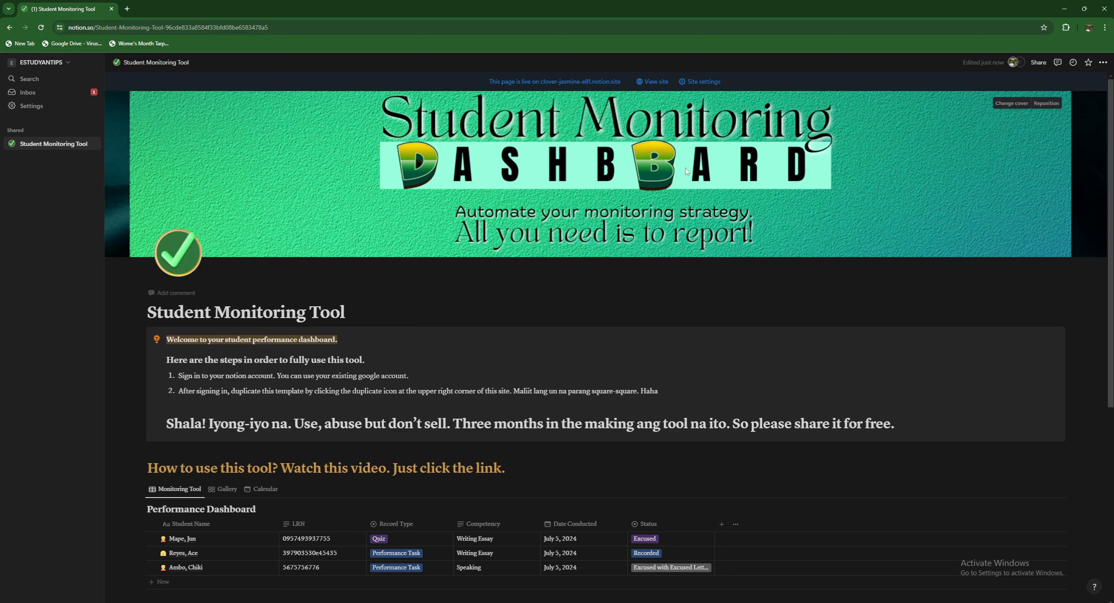
{"action": "left_click", "coordinate": [43, 93]}
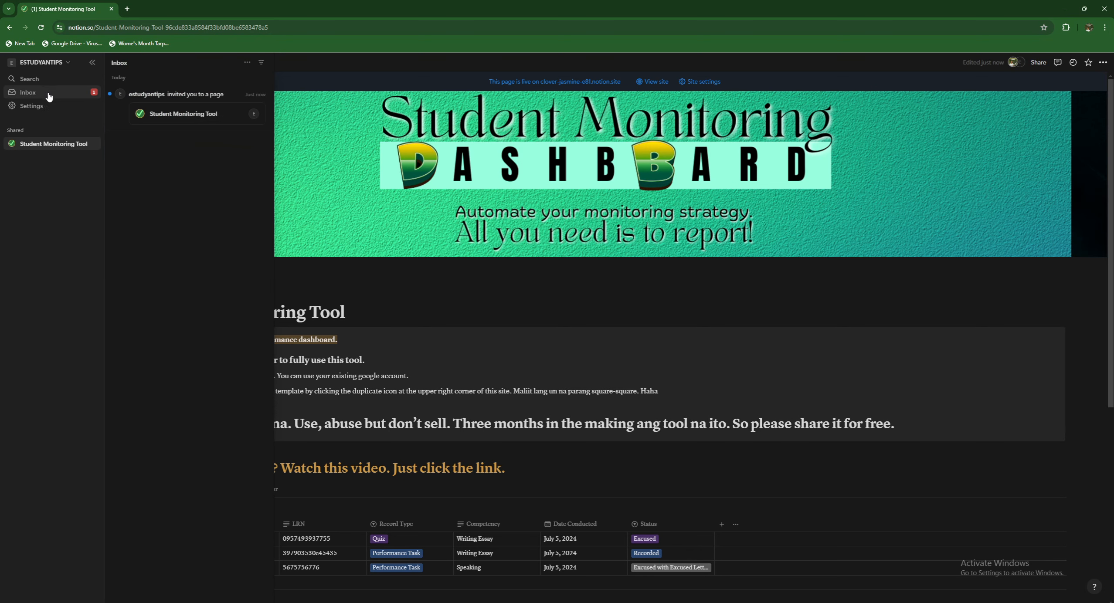
{"action": "left_click", "coordinate": [167, 117]}
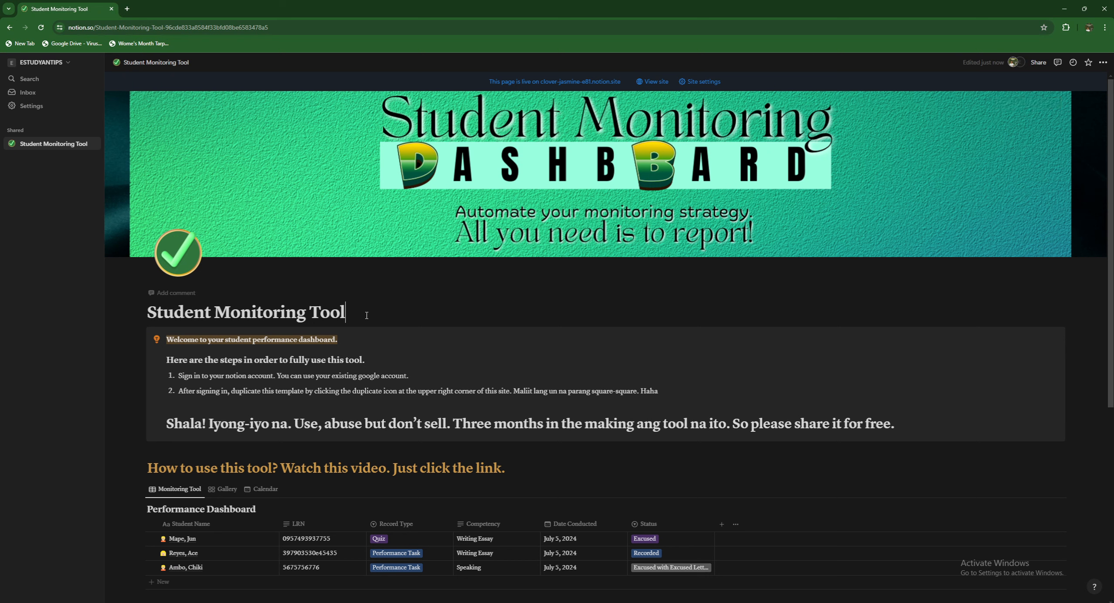
{"action": "left_click", "coordinate": [1106, 62]}
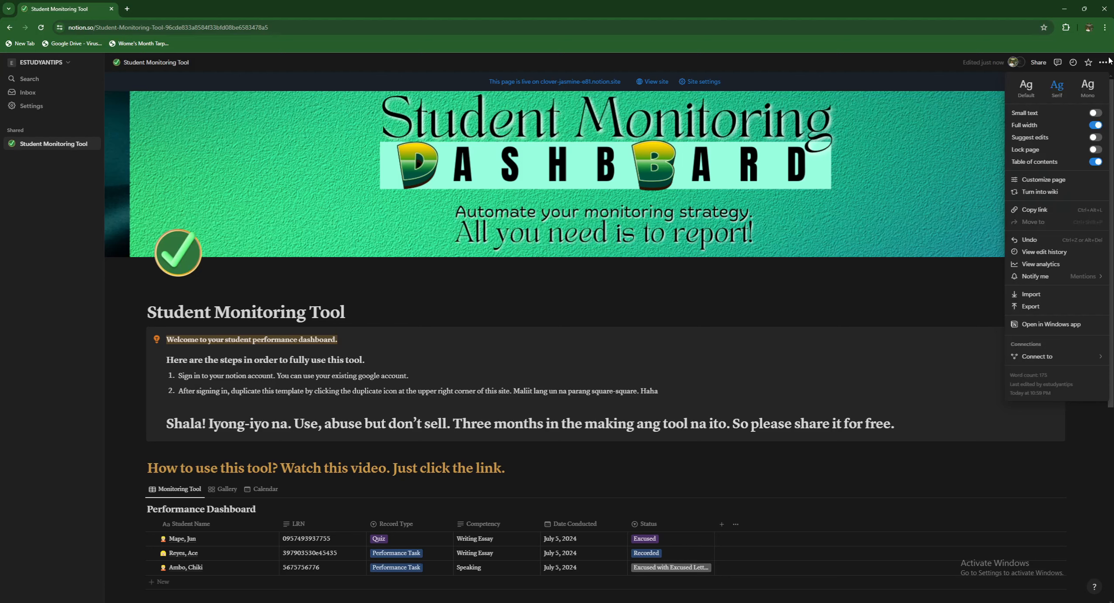
{"action": "left_click", "coordinate": [902, 70]}
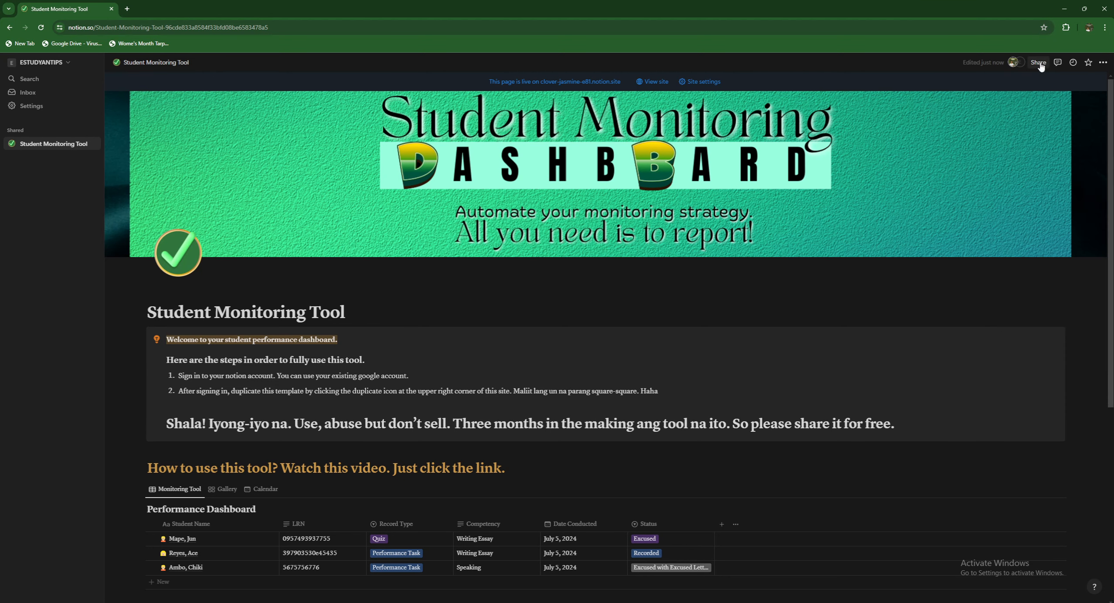
{"action": "left_click", "coordinate": [1102, 63]}
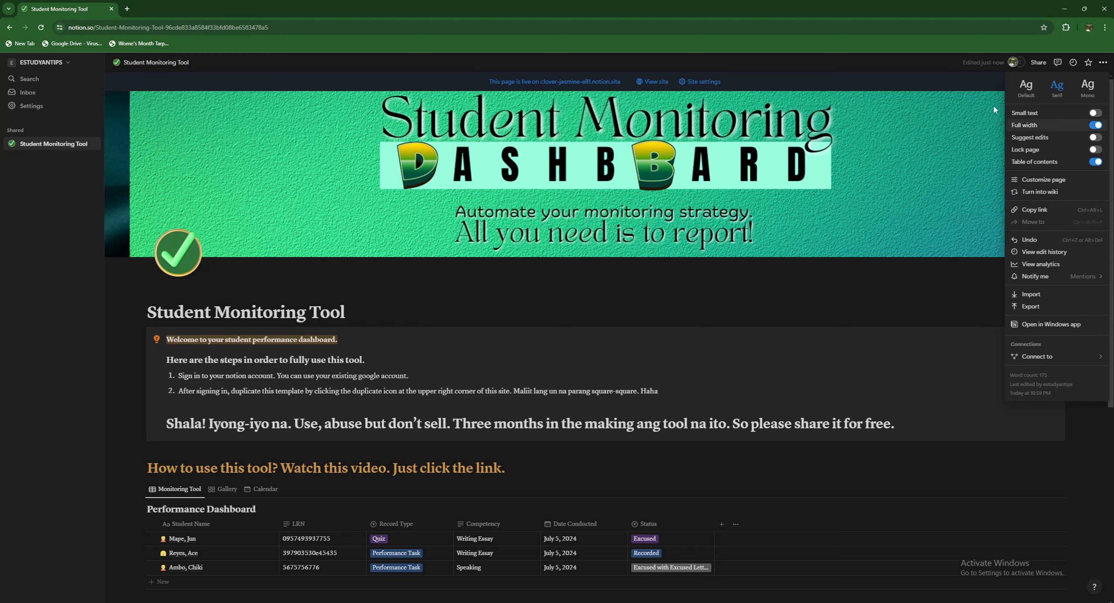
{"action": "left_click", "coordinate": [975, 81]}
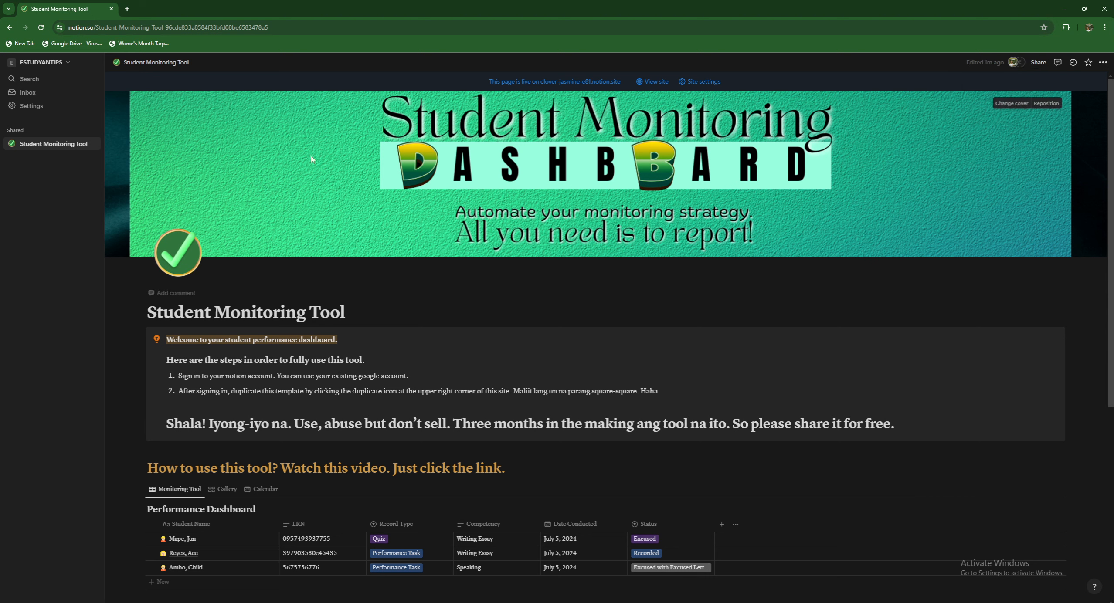
- Duplicate the shared Student Monitoring Tool page from the sidebar into your own private workspace
{"action": "left_click", "coordinate": [91, 142]}
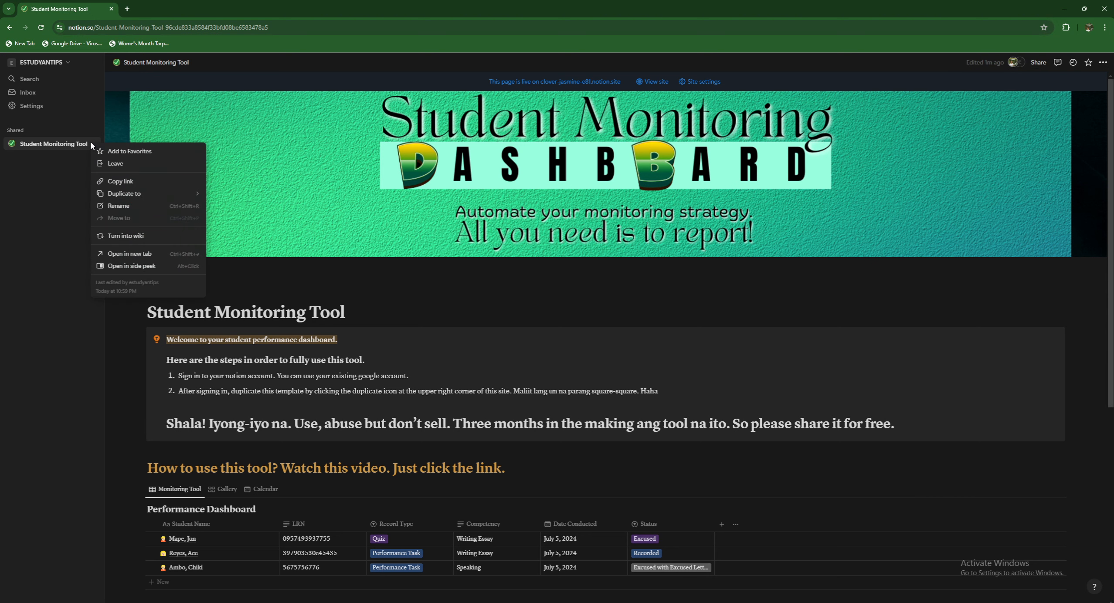
{"action": "mouse_move", "coordinate": [135, 194]}
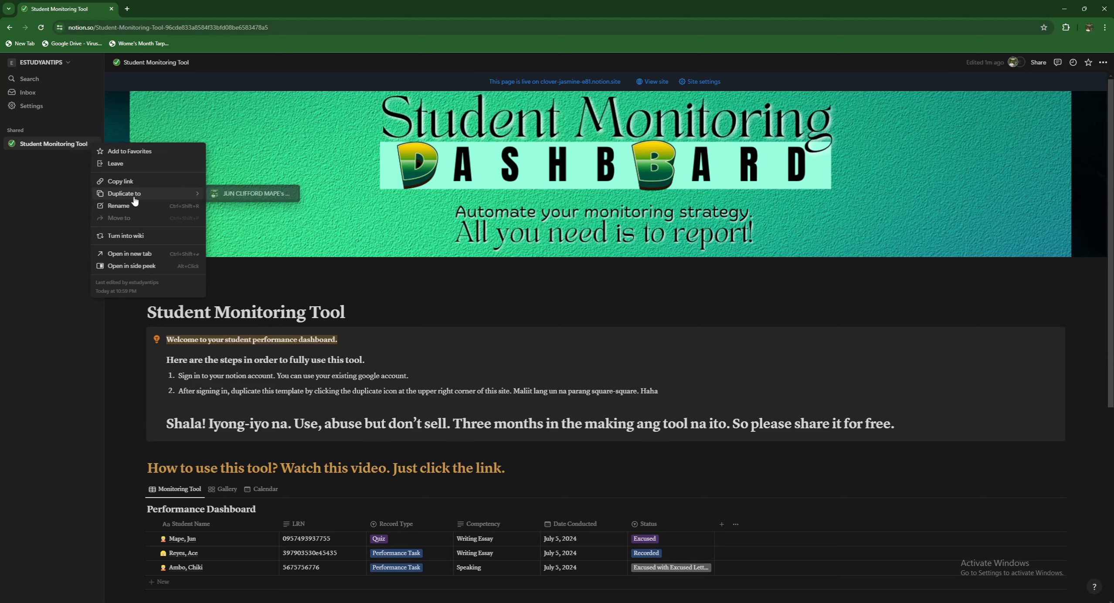
{"action": "left_click", "coordinate": [237, 194]}
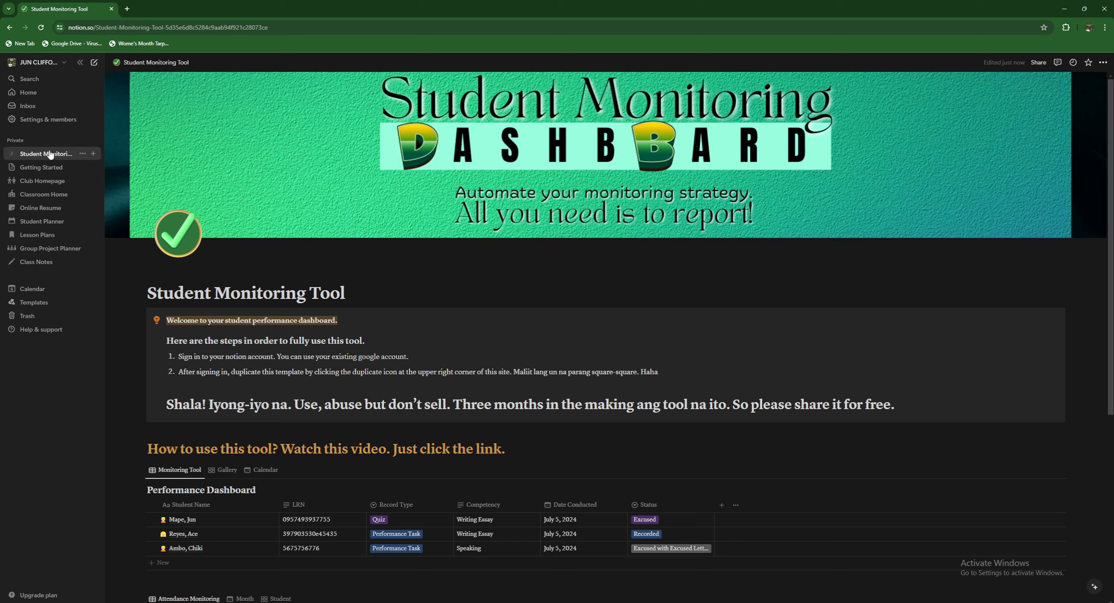
- Duplicate the copied dashboard page and open the new 'Student Monitoring Tool (1)' copy
{"action": "left_click", "coordinate": [80, 153]}
{"action": "left_click", "coordinate": [102, 191]}
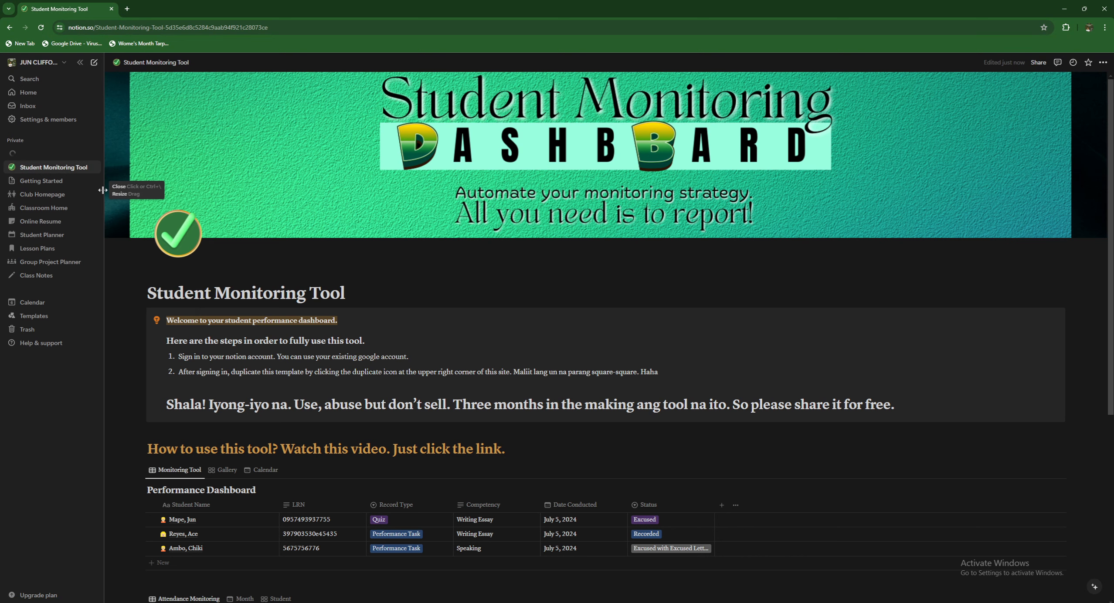
{"action": "left_click", "coordinate": [43, 158]}
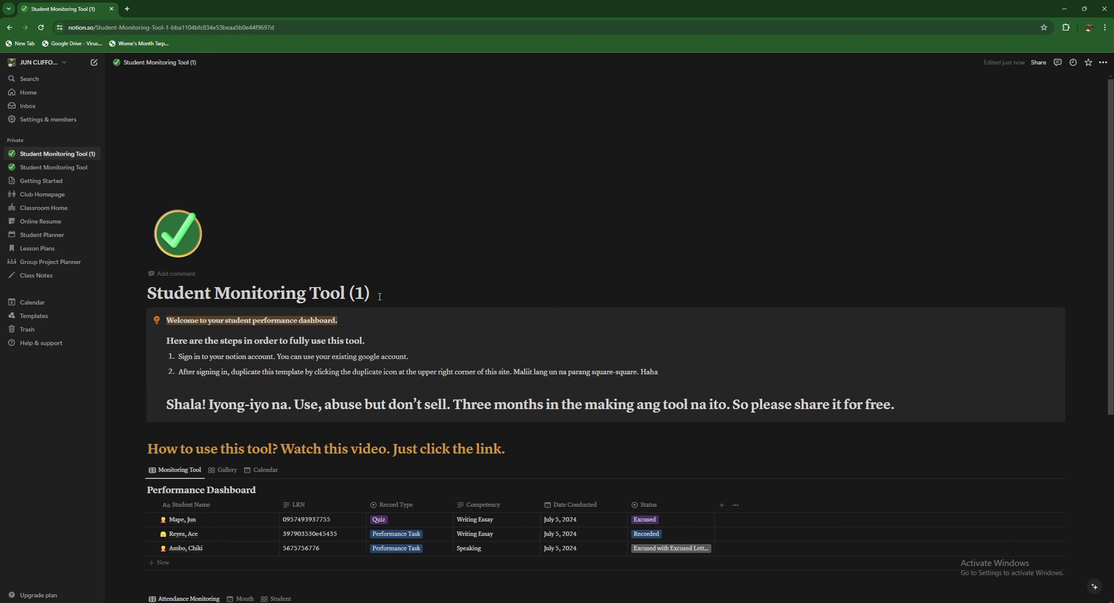
- Replace '(1)' in the title with 'for Teacher' and the teacher's first name
{"action": "left_click_drag", "start_coordinate": [379, 297], "coordinate": [352, 294]}
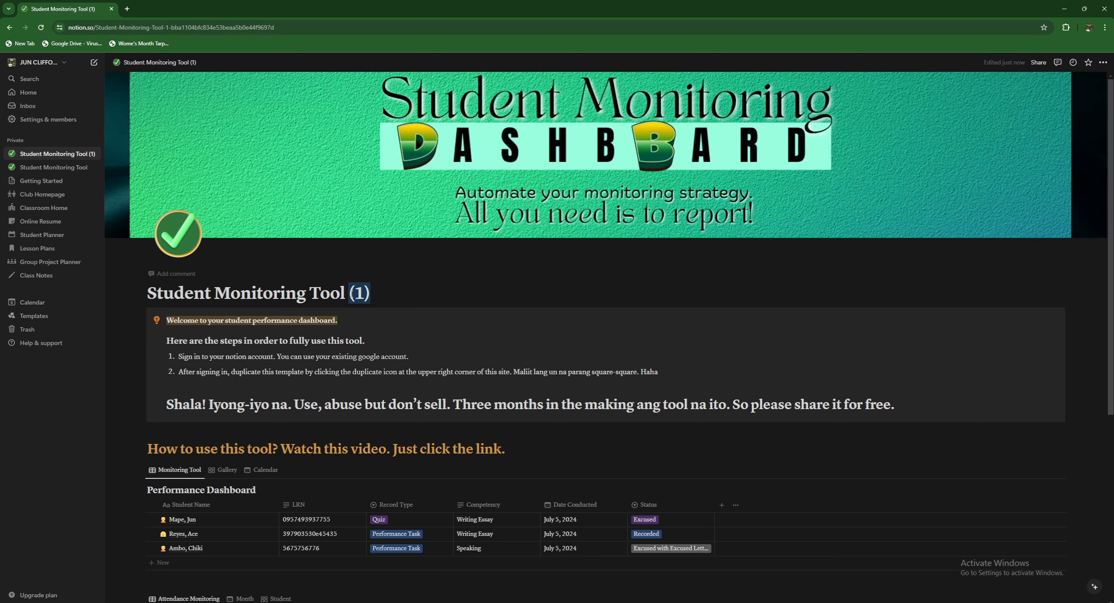
{"action": "type", "text": "For"}
{"action": "double_click", "coordinate": [352, 294]}
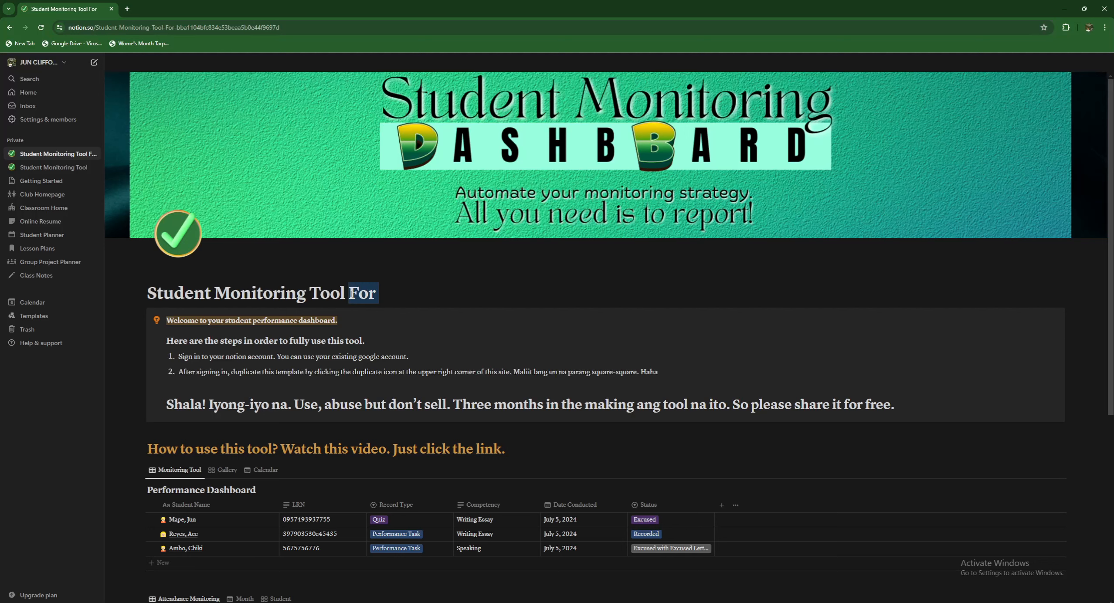
{"action": "type", "text": "fr"}
{"action": "key", "text": "BackSpace"}
{"action": "type", "text": "or T"}
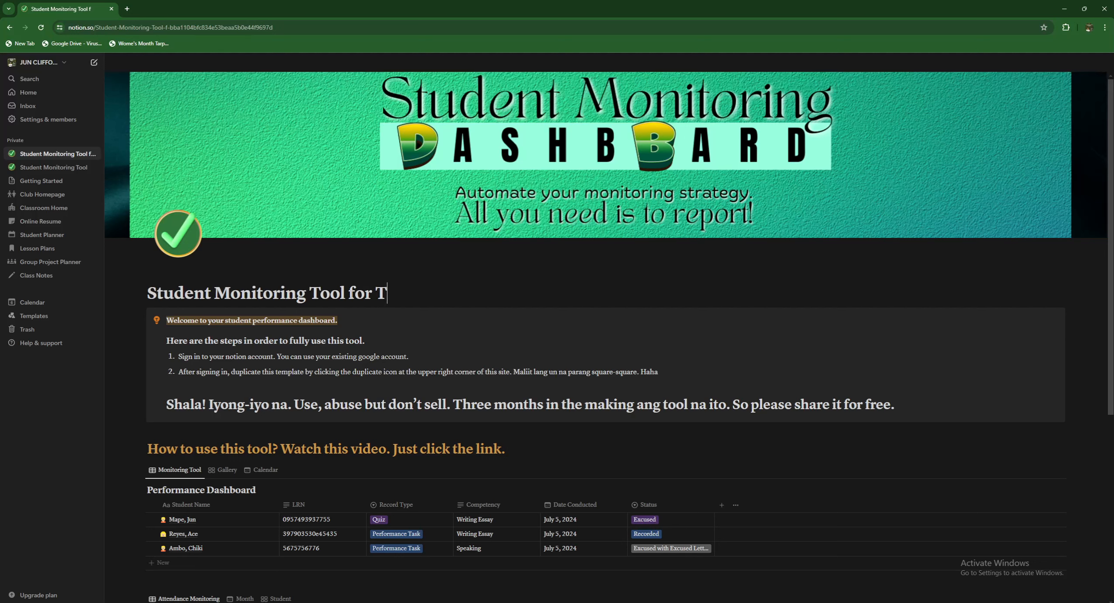
{"action": "type", "text": "eacher Jun"}
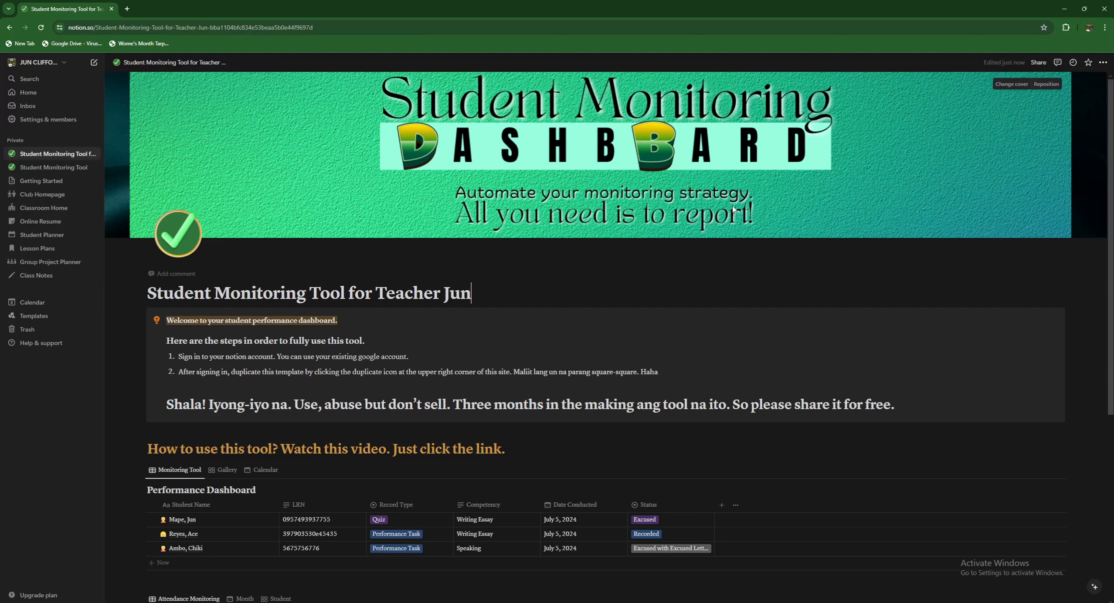
- Delete the steps heading, numbered list and Shala! line from the welcome callout, leaving plain text
{"action": "left_click", "coordinate": [898, 405]}
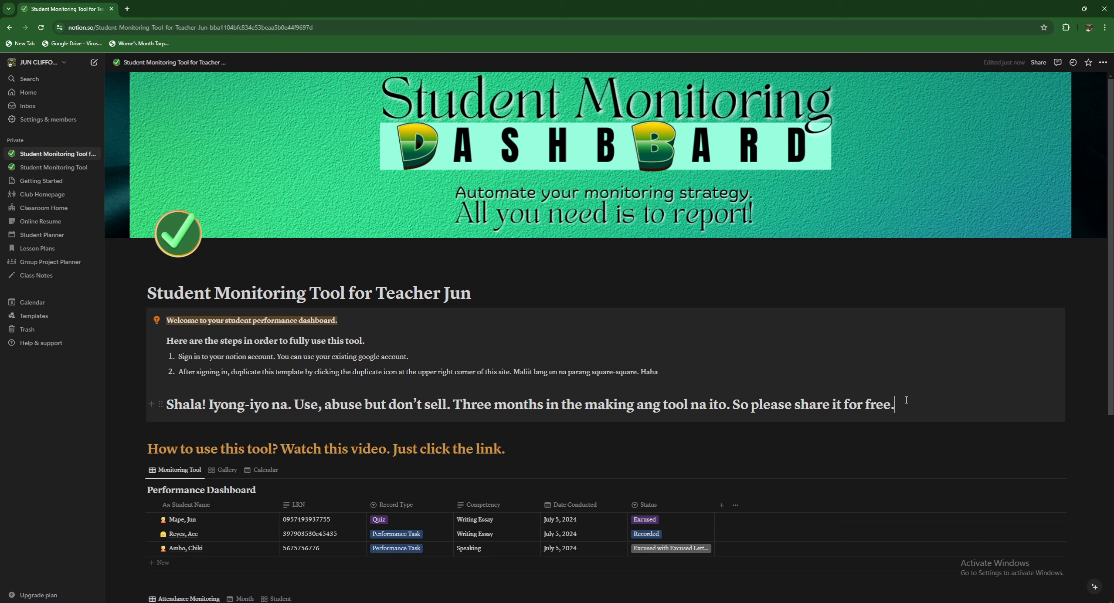
{"action": "left_click_drag", "start_coordinate": [905, 400], "coordinate": [169, 343]}
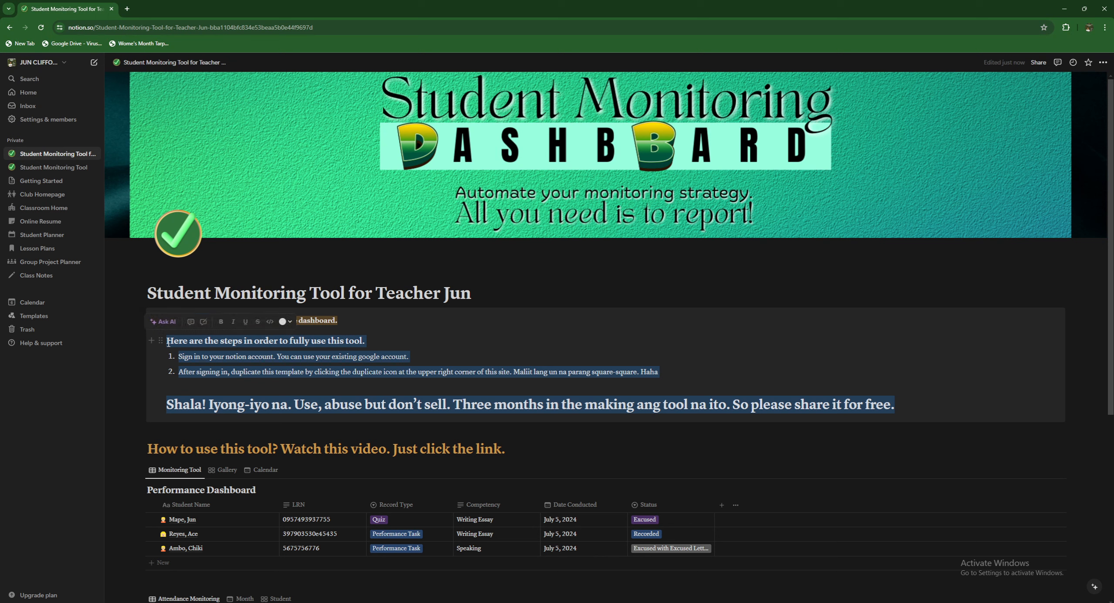
{"action": "key", "text": "BackSpace"}
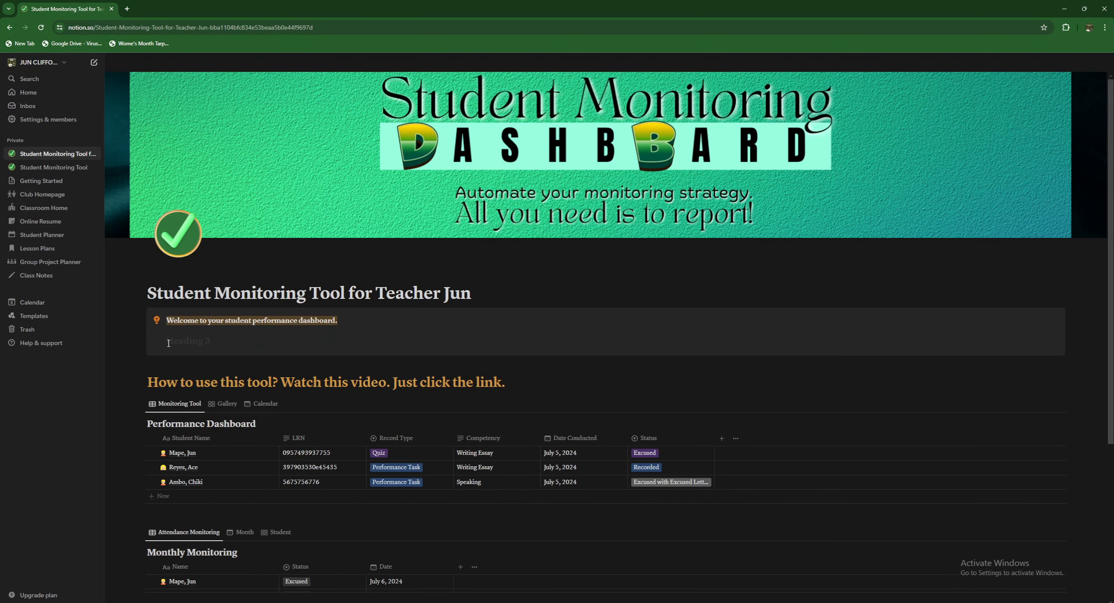
{"action": "key", "text": "BackSpace"}
{"action": "key", "text": "BackSpace"}
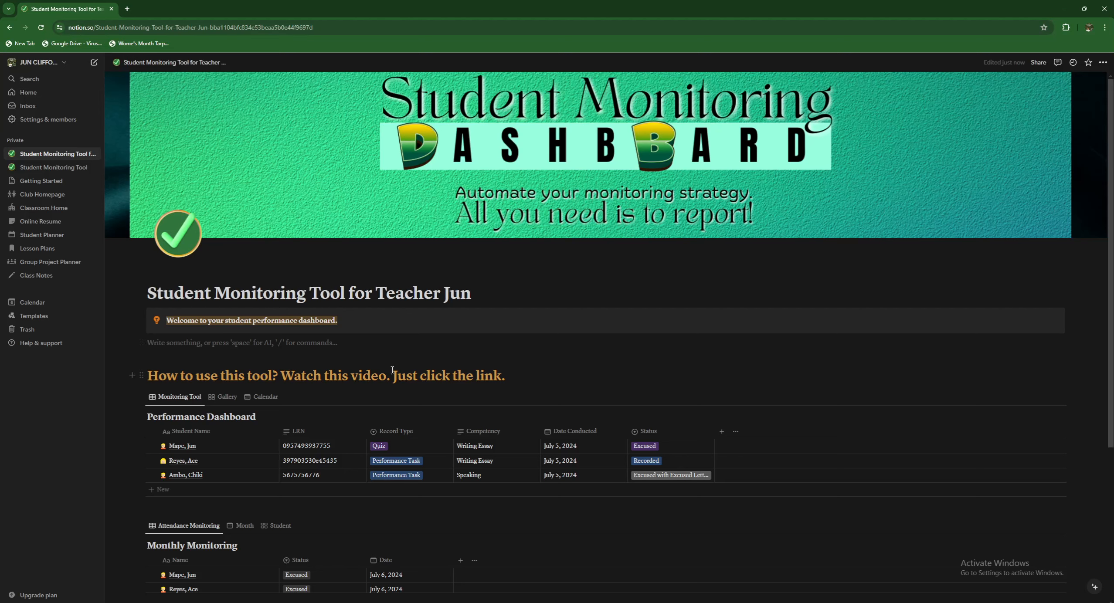
{"action": "left_click", "coordinate": [258, 336]}
{"action": "left_click", "coordinate": [533, 375]}
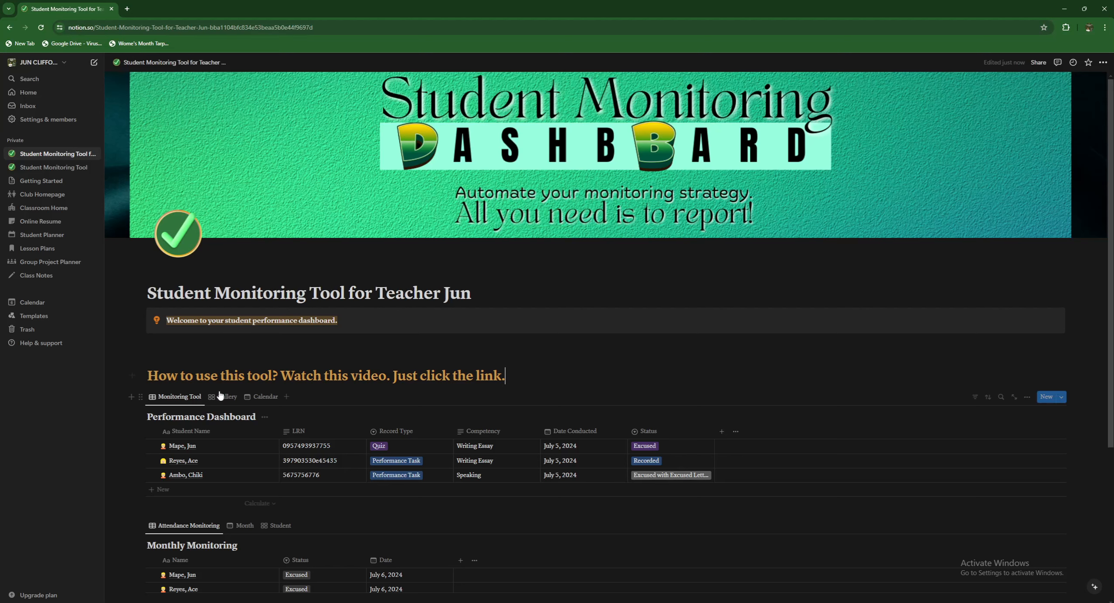
{"action": "left_click", "coordinate": [167, 402]}
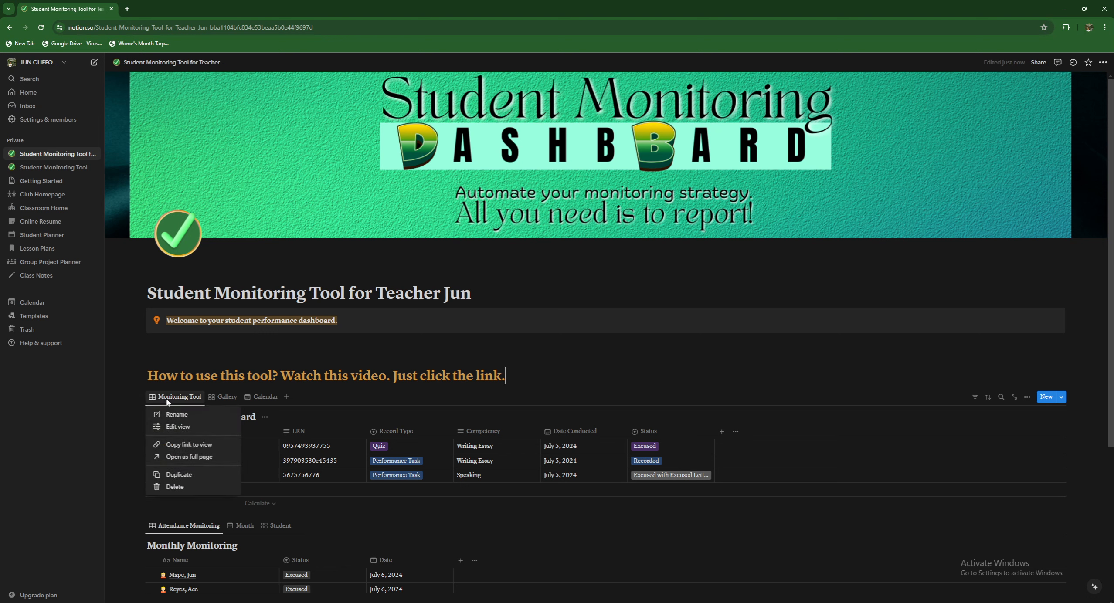
{"action": "left_click", "coordinate": [170, 402]}
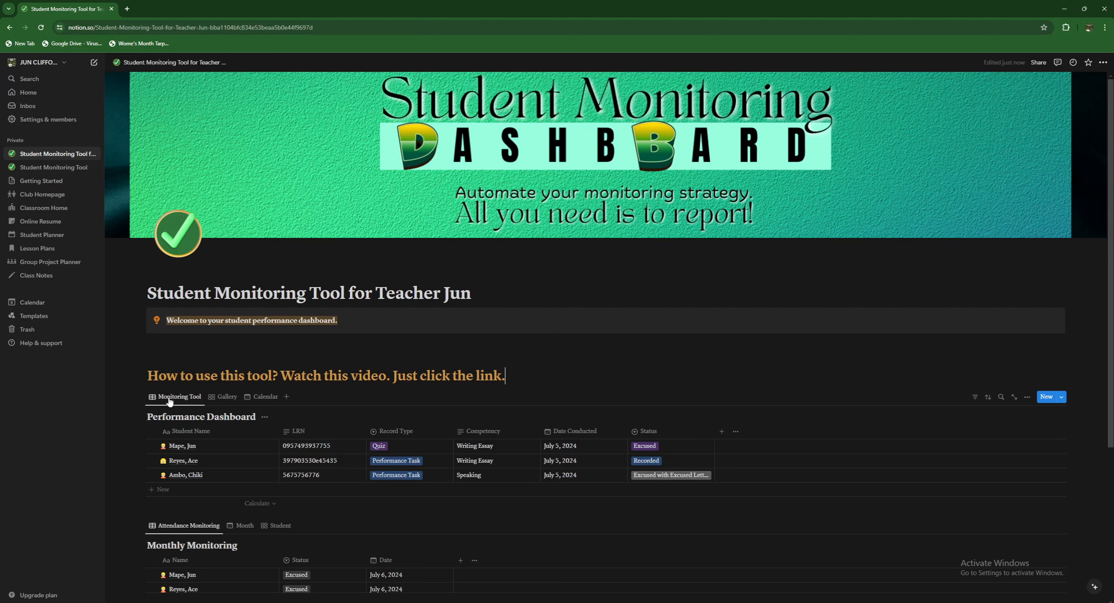
{"action": "left_click", "coordinate": [219, 399]}
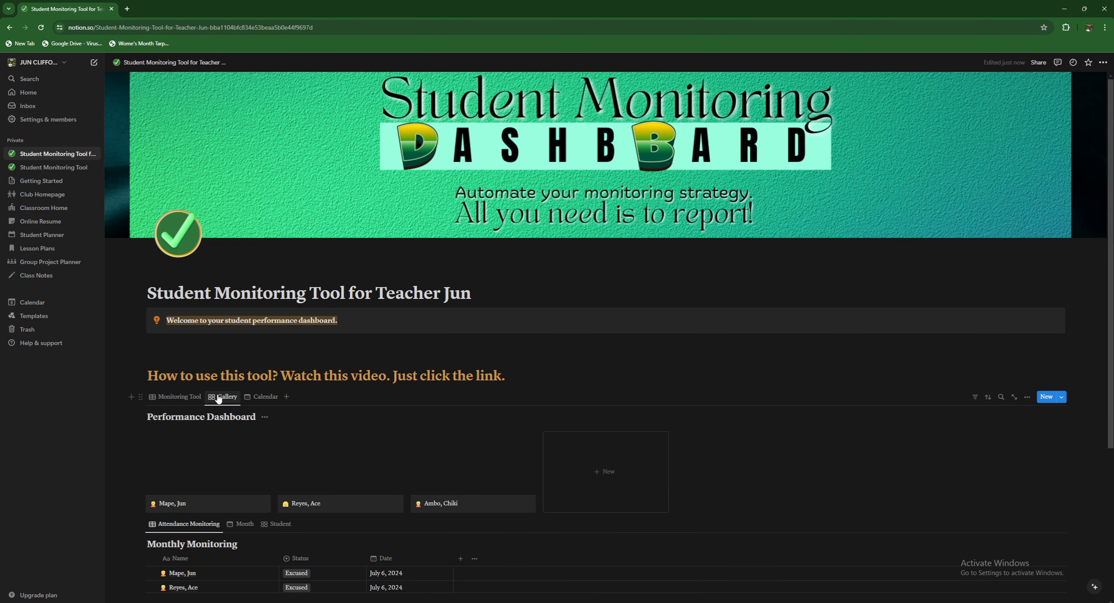
{"action": "left_click", "coordinate": [261, 397]}
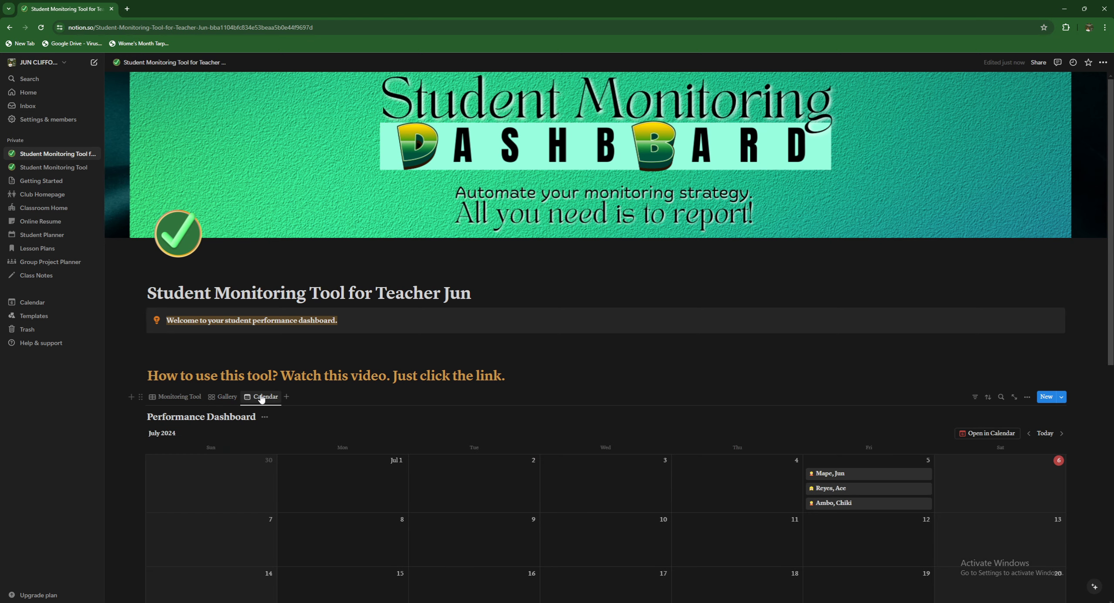
{"action": "left_click", "coordinate": [176, 399]}
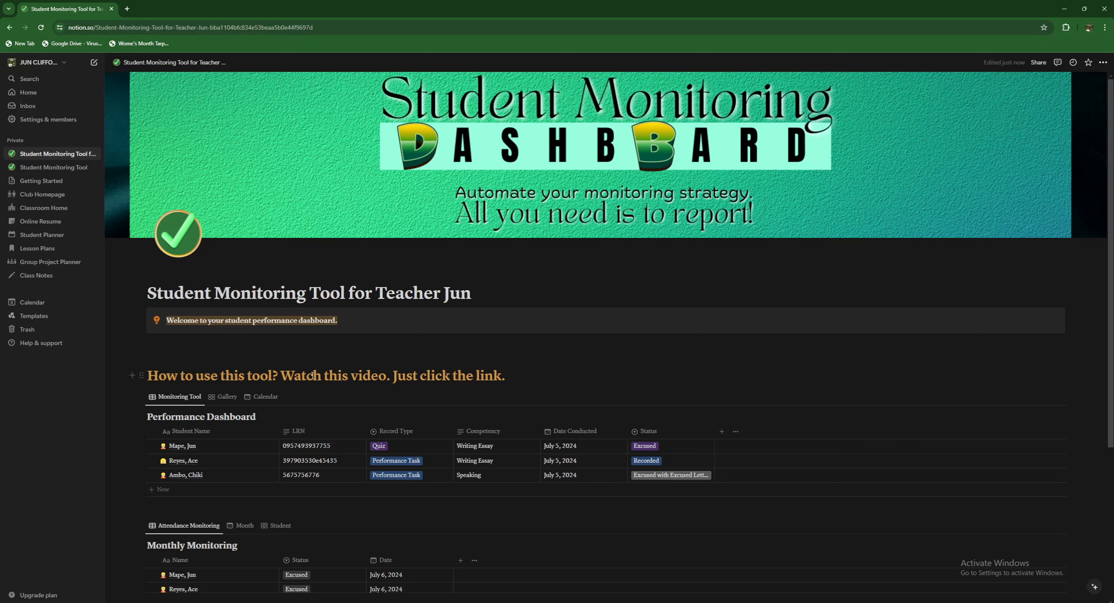
{"action": "scroll", "coordinate": [304, 386], "scroll_direction": "down", "scroll_amount": 2}
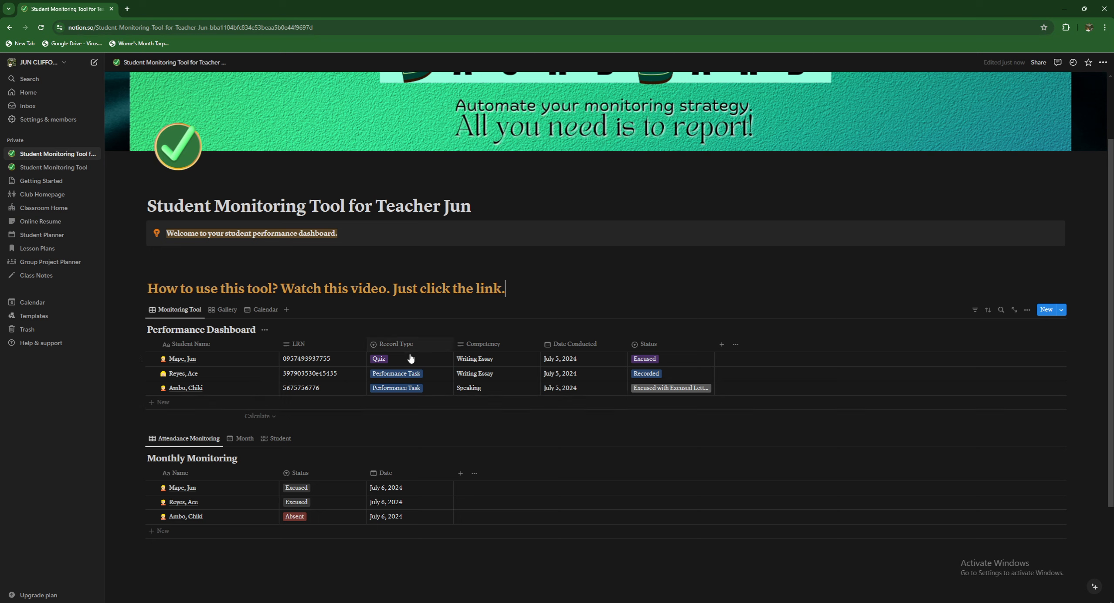
{"action": "left_click", "coordinate": [385, 364]}
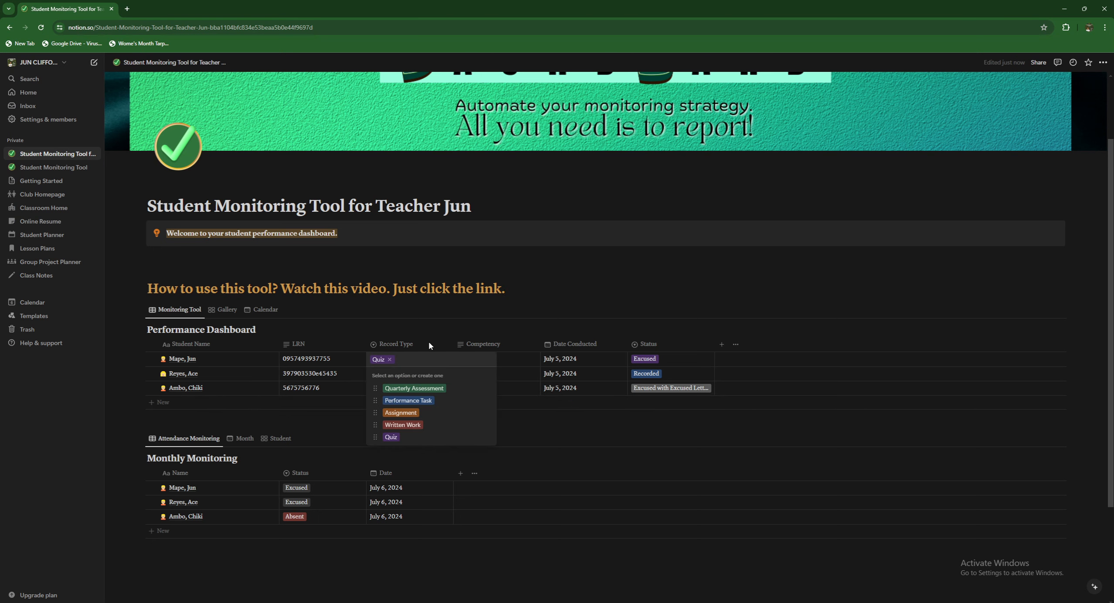
{"action": "left_click", "coordinate": [477, 345]}
{"action": "left_click", "coordinate": [480, 343]}
{"action": "left_click", "coordinate": [481, 343]}
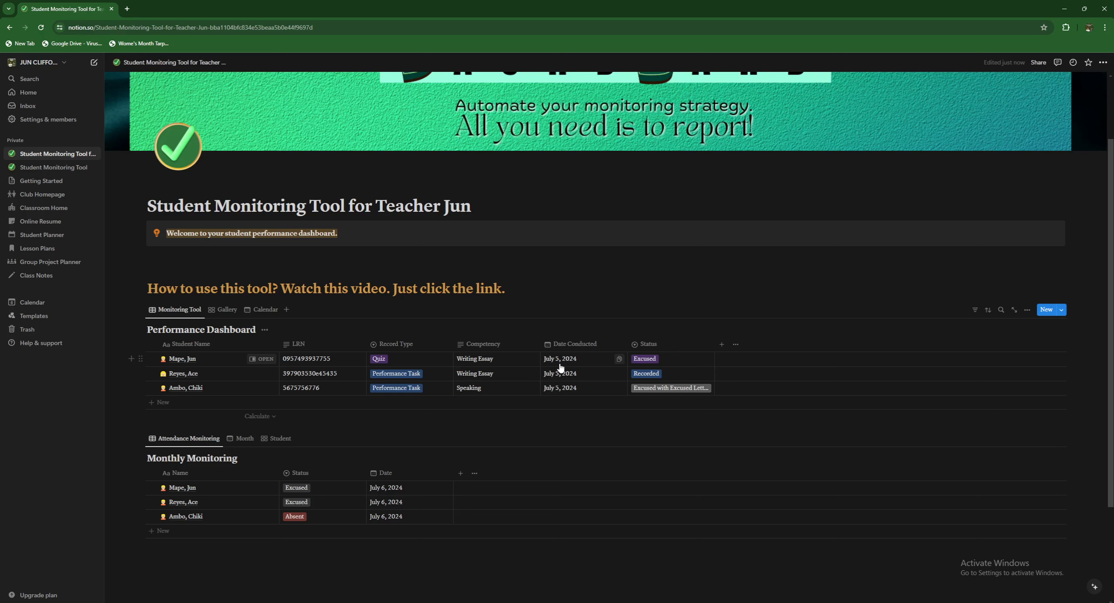
{"action": "left_click", "coordinate": [658, 363]}
{"action": "left_click", "coordinate": [780, 374]}
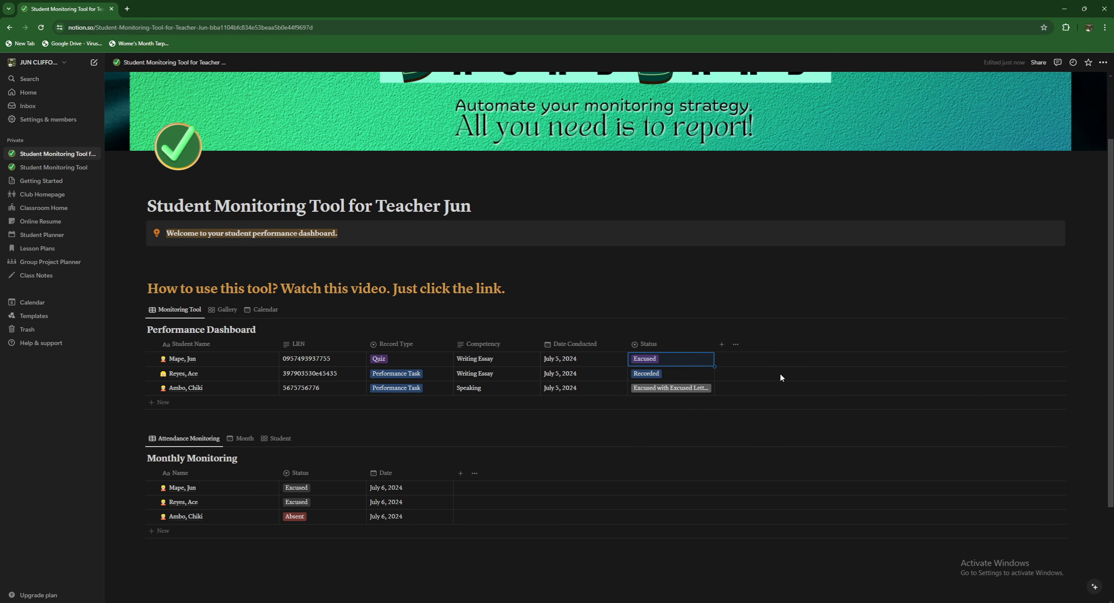
{"action": "left_click", "coordinate": [649, 373]}
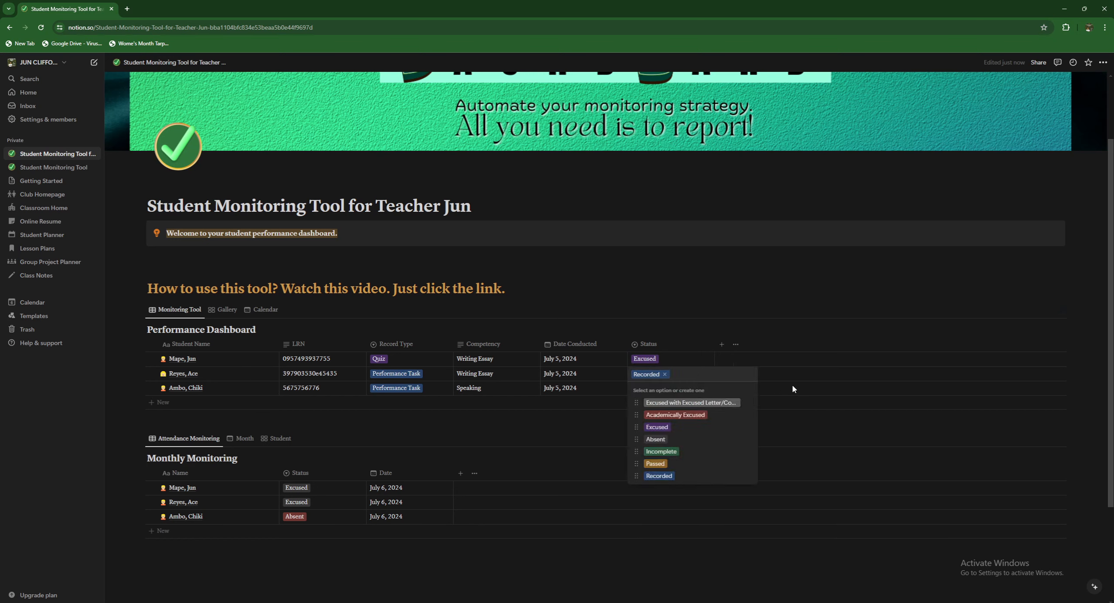
{"action": "left_click", "coordinate": [654, 389]}
{"action": "left_click", "coordinate": [655, 391]}
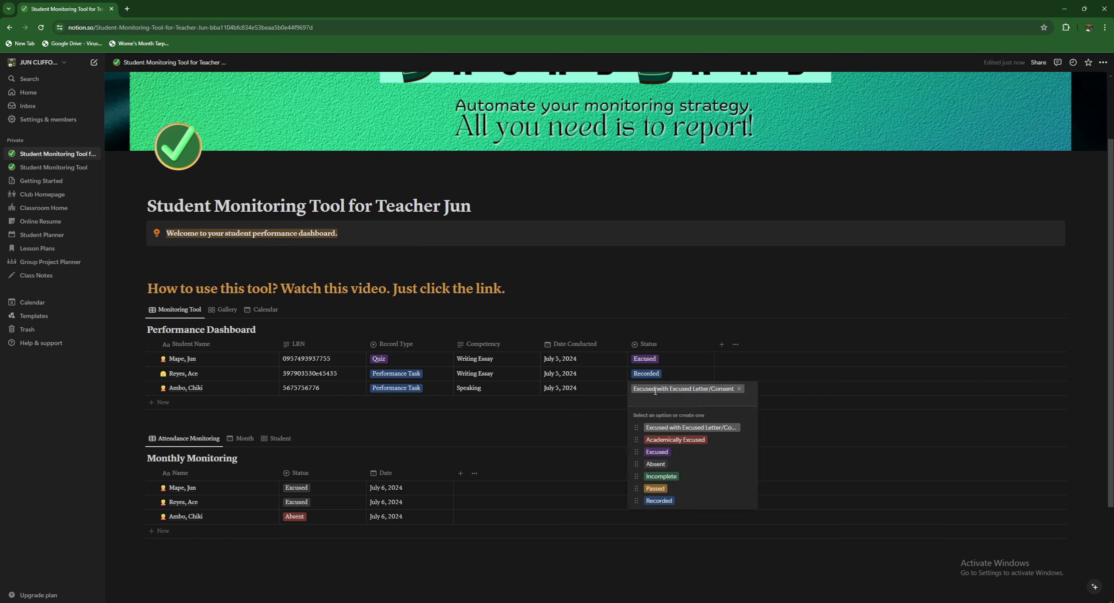
{"action": "key", "text": "Escape"}
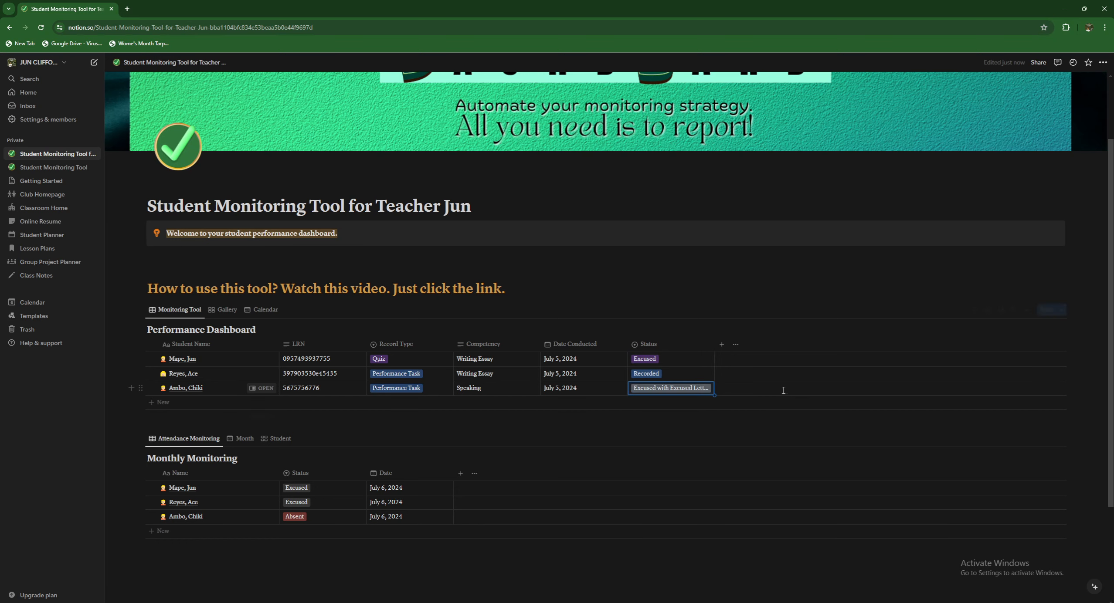
{"action": "left_click", "coordinate": [652, 361]}
{"action": "key", "text": "Escape"}
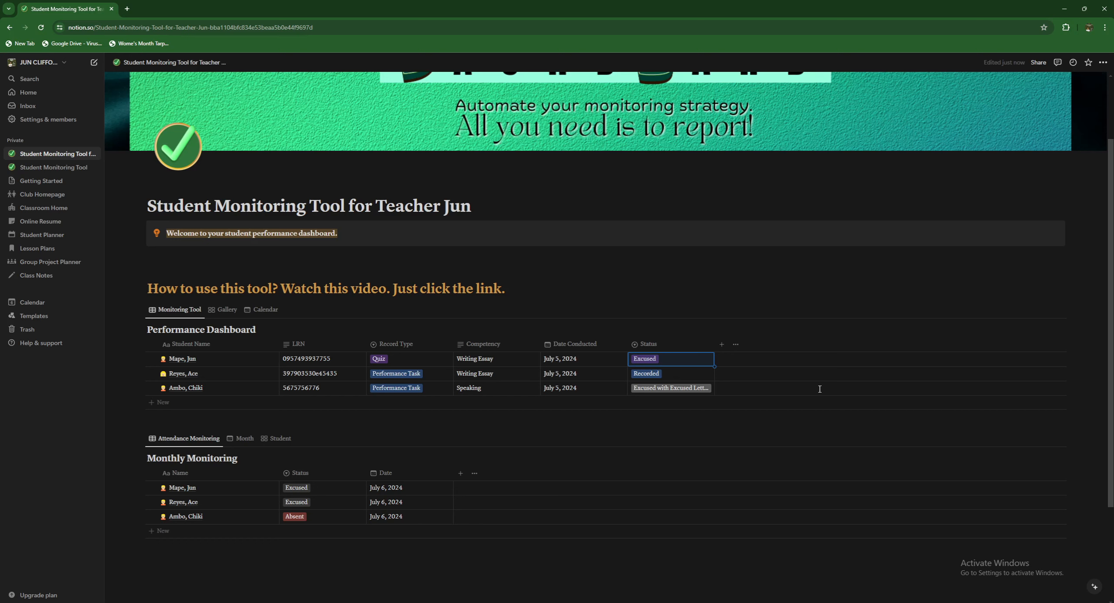
{"action": "left_click", "coordinate": [654, 362]}
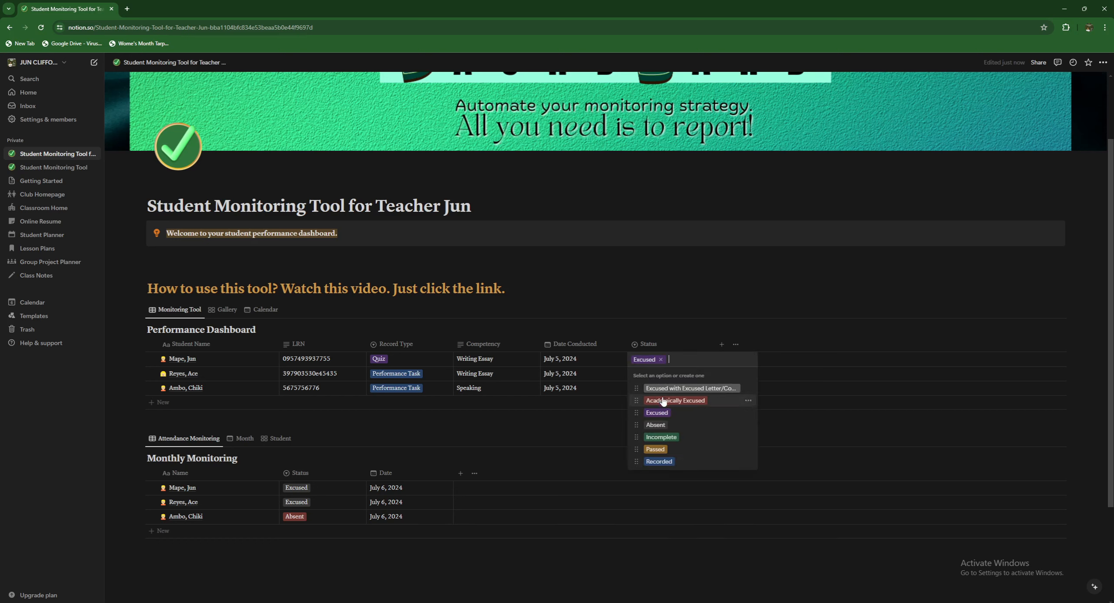
{"action": "key", "text": "Escape"}
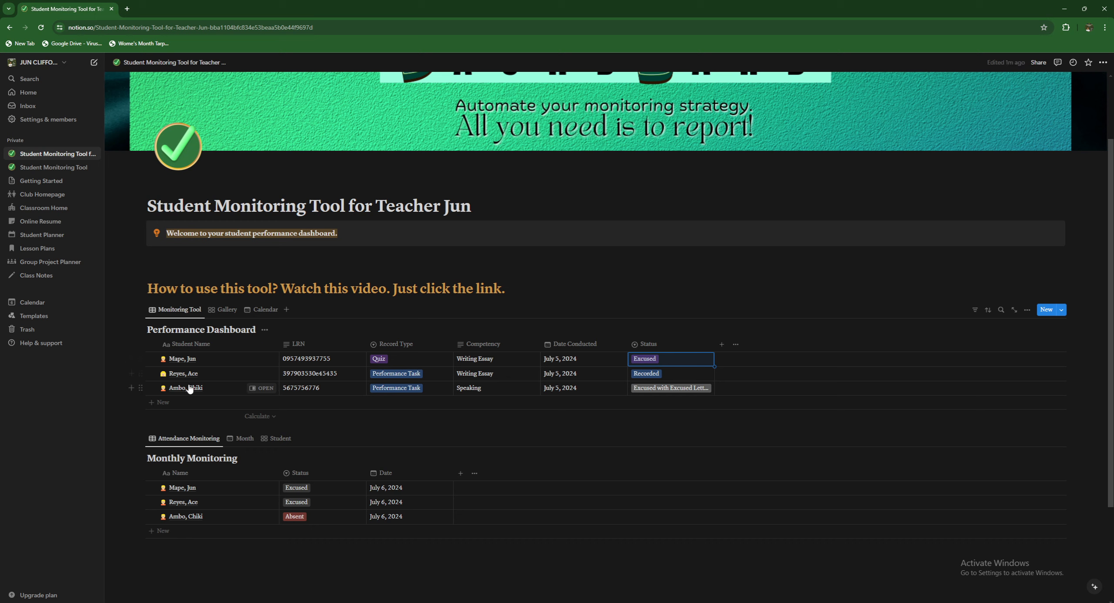
- Briefly edit the existing student names, then undo to restore the first student's name
{"action": "left_click", "coordinate": [185, 363]}
{"action": "left_click_drag", "start_coordinate": [213, 358], "coordinate": [164, 361]}
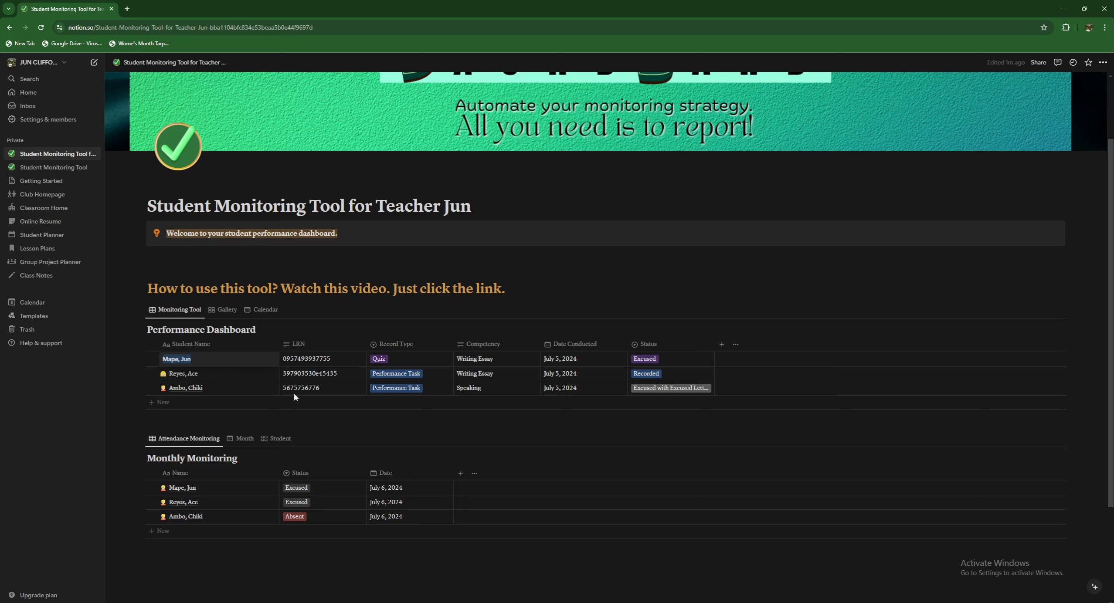
{"action": "key", "text": "BackSpace"}
{"action": "left_click", "coordinate": [219, 382]}
{"action": "left_click", "coordinate": [217, 377]}
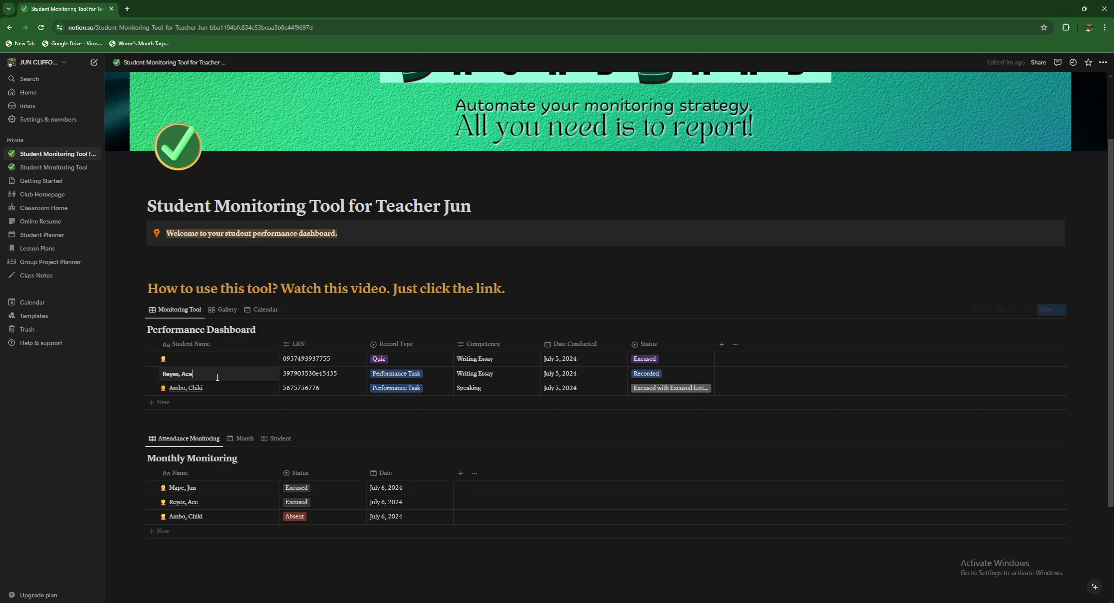
{"action": "left_click_drag", "start_coordinate": [214, 376], "coordinate": [173, 371]}
{"action": "key", "text": "Escape"}
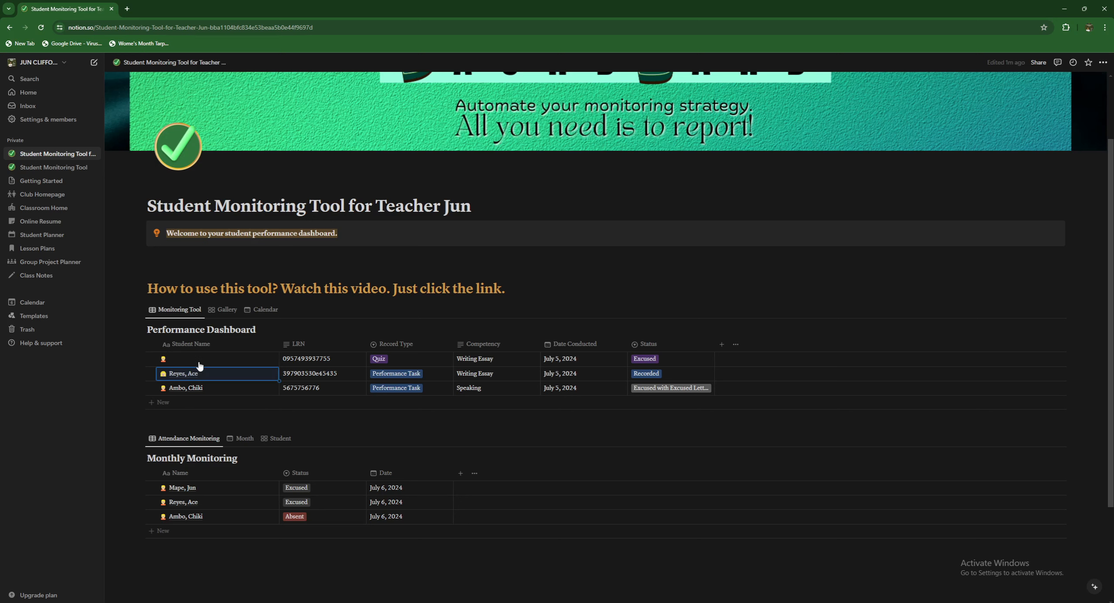
{"action": "key", "text": "ctrl+z"}
- Add a new student row with the student's full name and LRN
{"action": "left_click", "coordinate": [170, 402]}
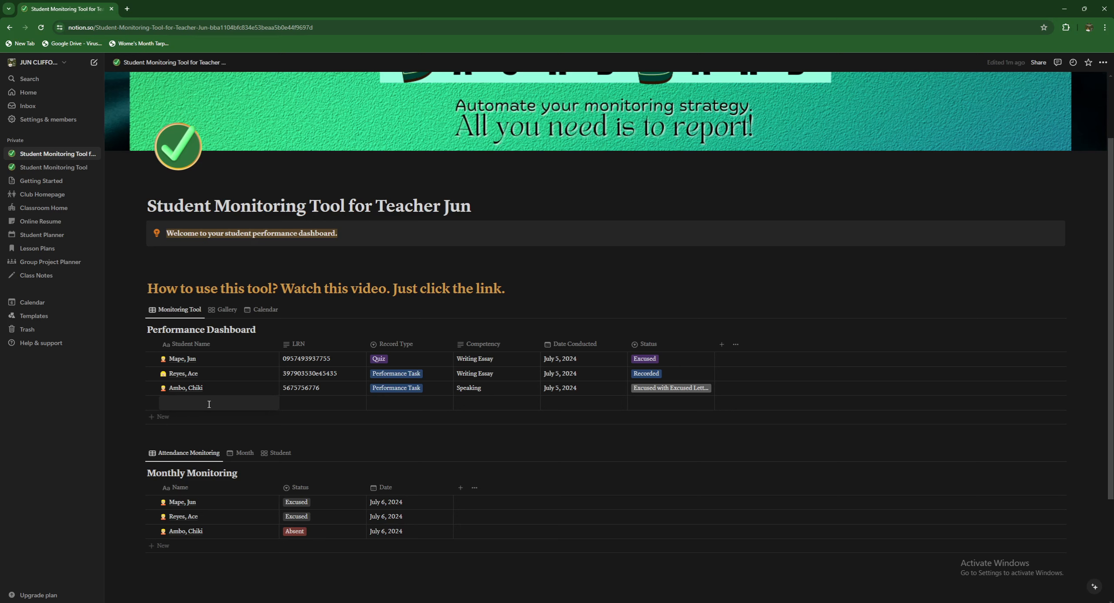
{"action": "type", "text": "Mark"}
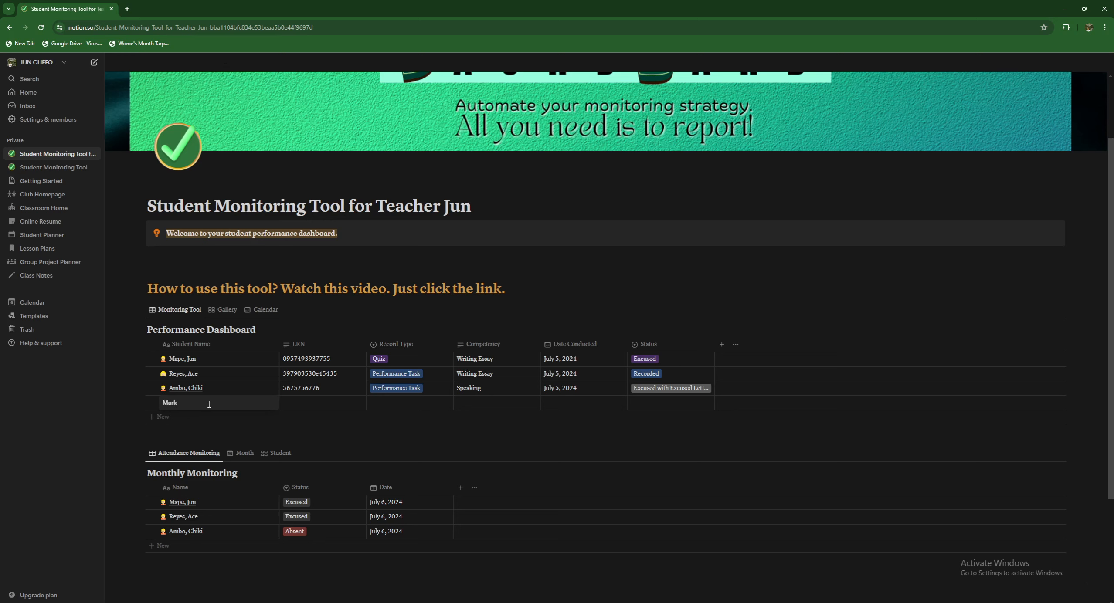
{"action": "key", "text": "ctrl+a"}
{"action": "left_click", "coordinate": [309, 405]}
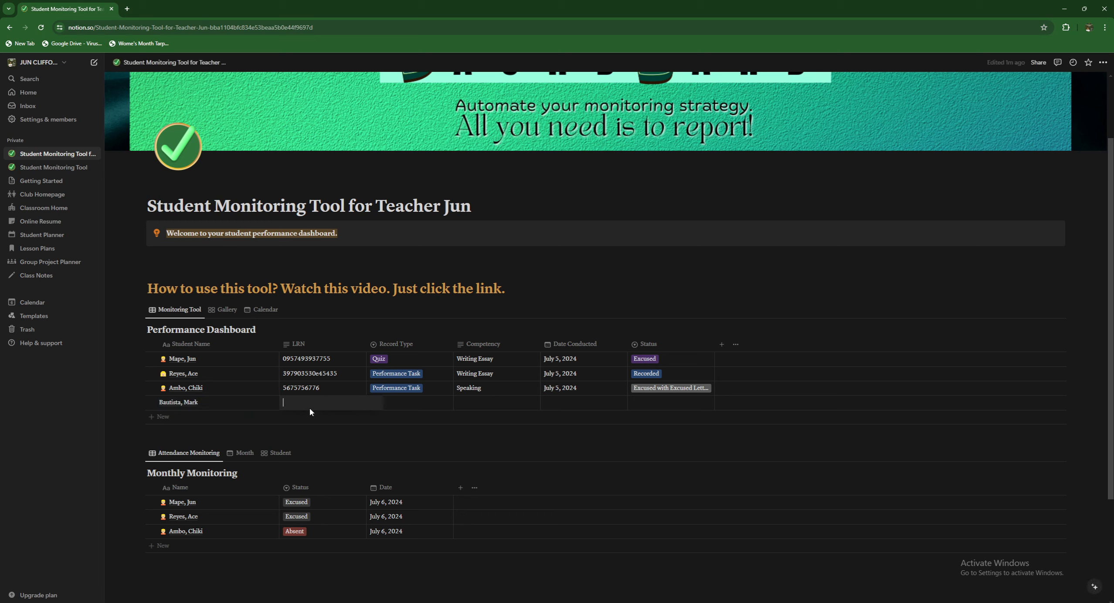
{"action": "key", "text": "Escape"}
- Set the row to Performance Task, Subject-Verb Agreement, July 17, 2024, and Academically Excused
{"action": "left_click", "coordinate": [420, 405]}
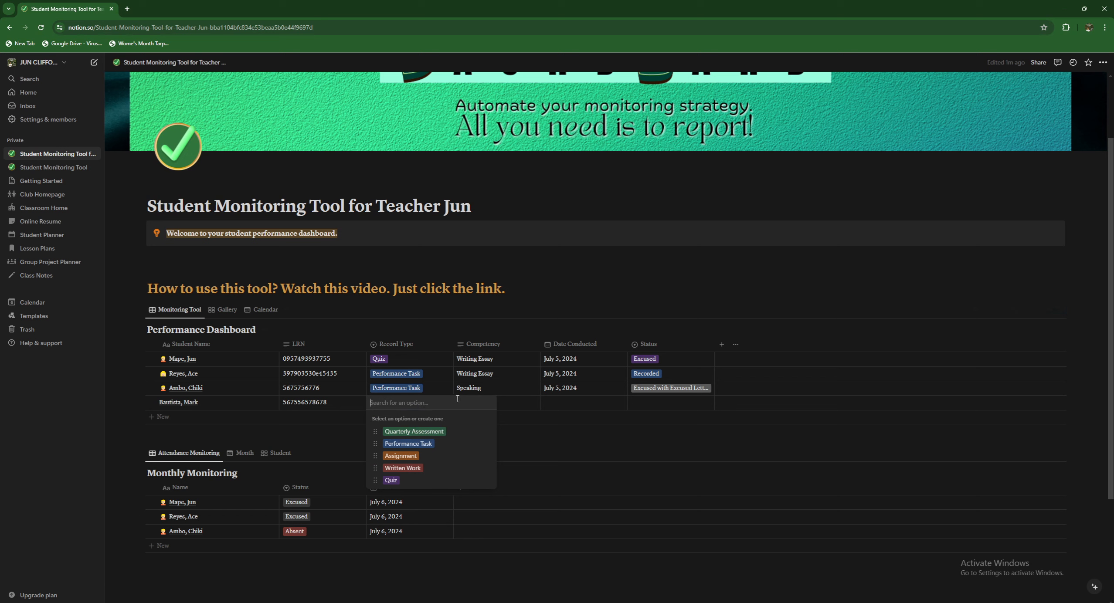
{"action": "key", "text": "Down"}
{"action": "key", "text": "Down"}
{"action": "key", "text": "Return"}
{"action": "left_click", "coordinate": [501, 399]}
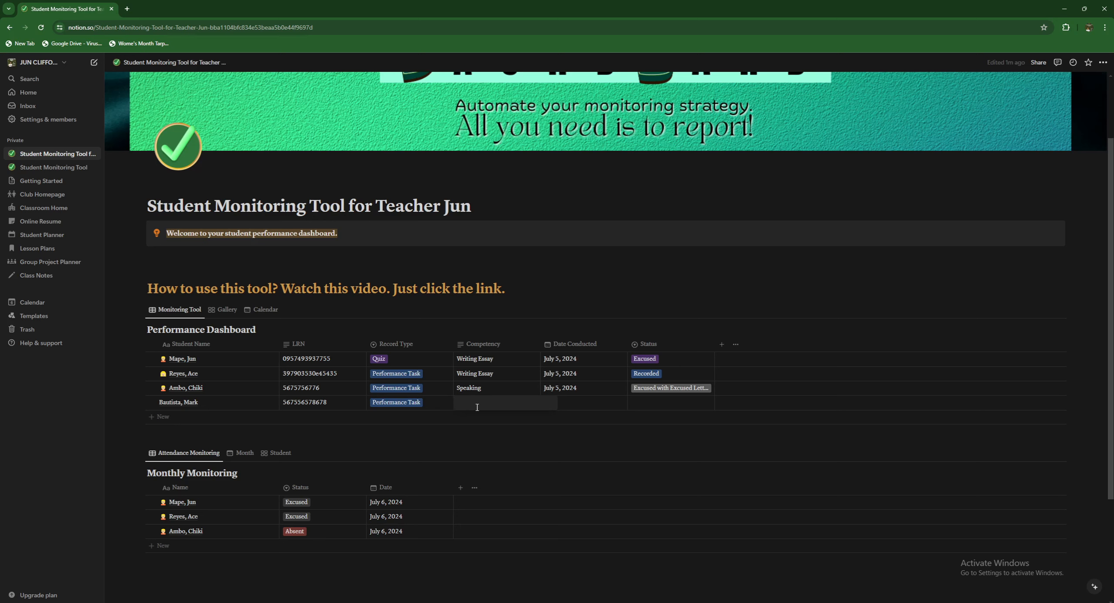
{"action": "type", "text": "S"}
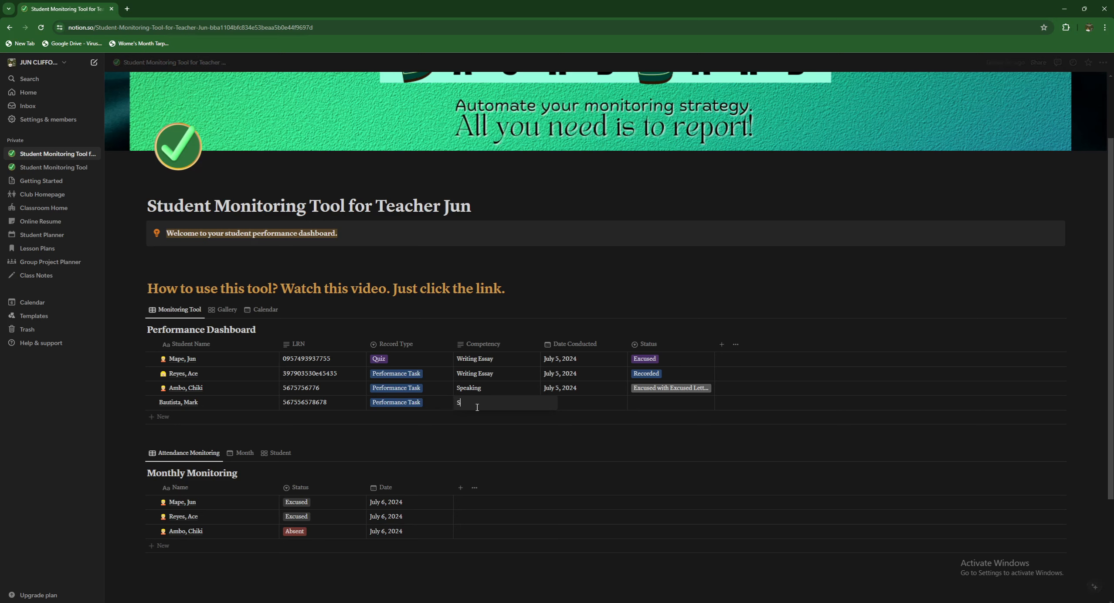
{"action": "type", "text": "ubject-Verb Agreement"}
{"action": "left_click", "coordinate": [566, 402]}
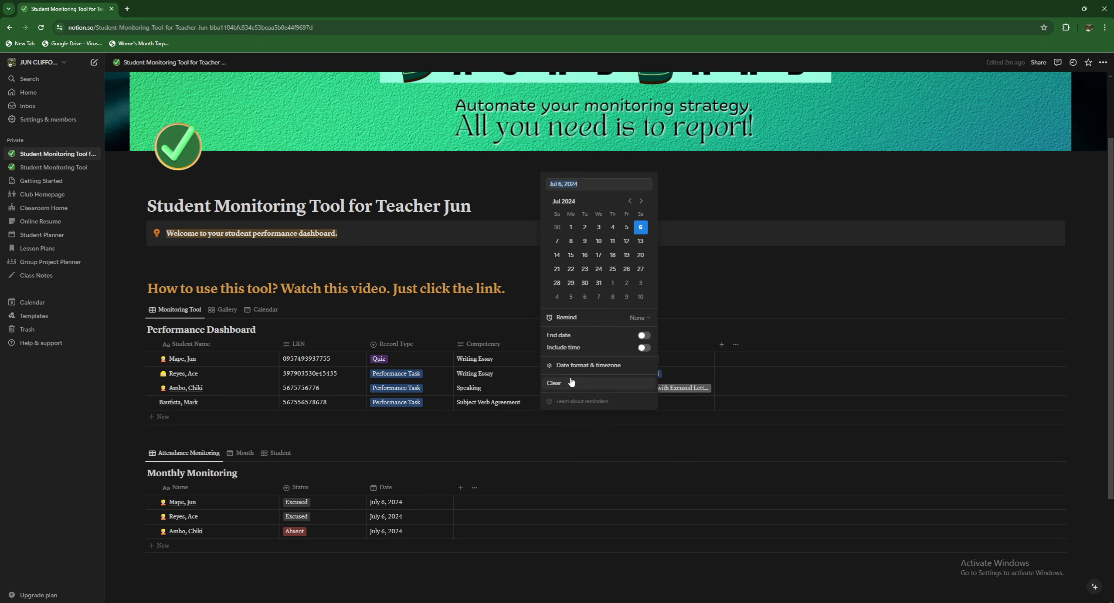
{"action": "left_click", "coordinate": [598, 254]}
{"action": "left_click", "coordinate": [673, 400]}
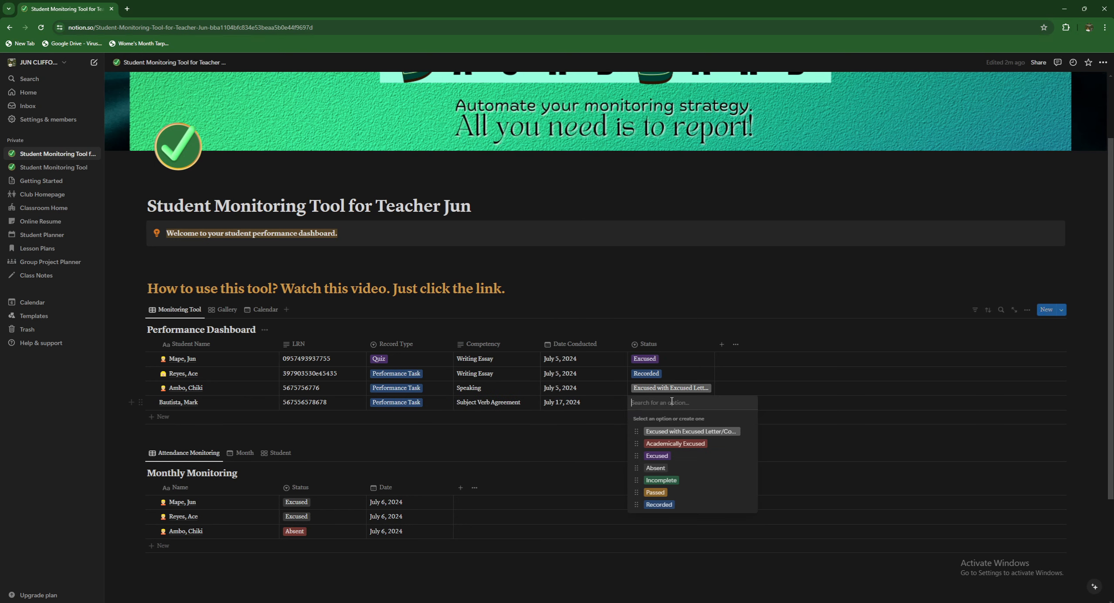
{"action": "left_click", "coordinate": [675, 444]}
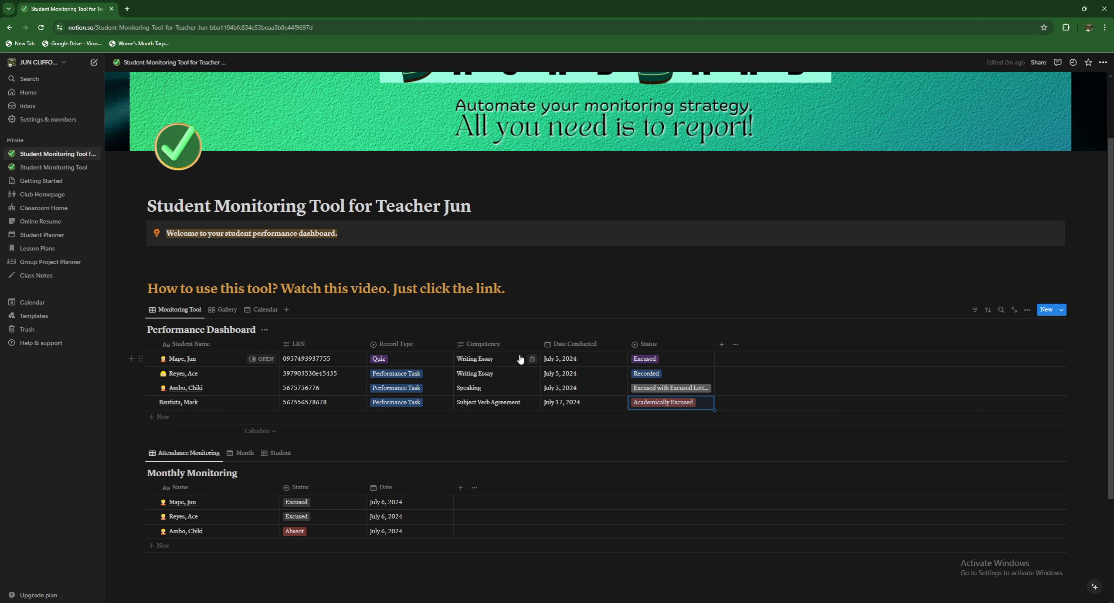
- Switch the dashboard to Gallery view, open the first student's card and browse icon options without changes
{"action": "left_click", "coordinate": [227, 316]}
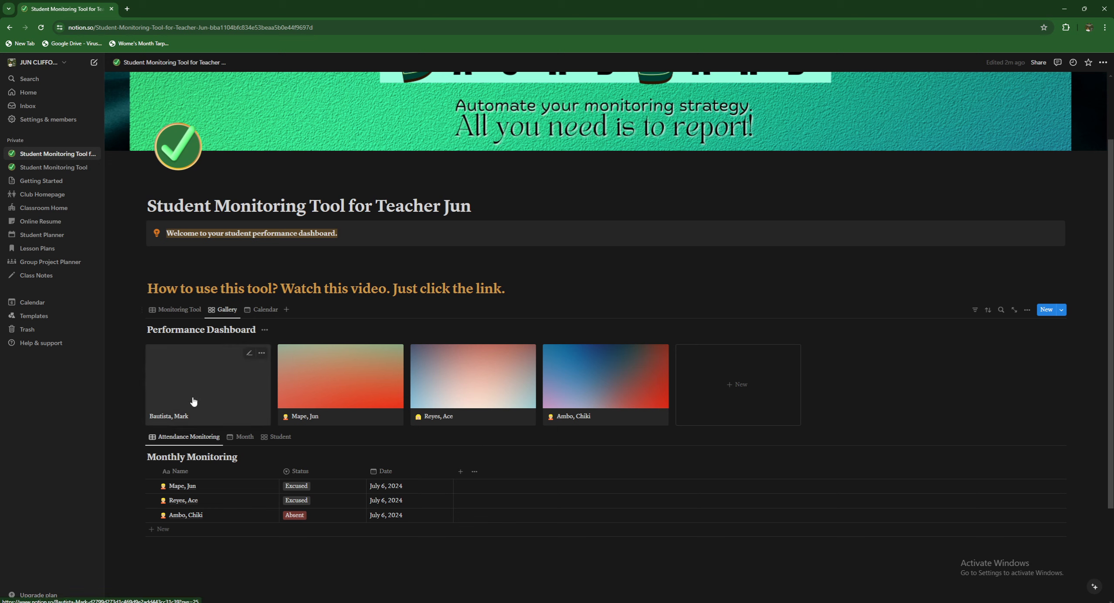
{"action": "left_click", "coordinate": [353, 406]}
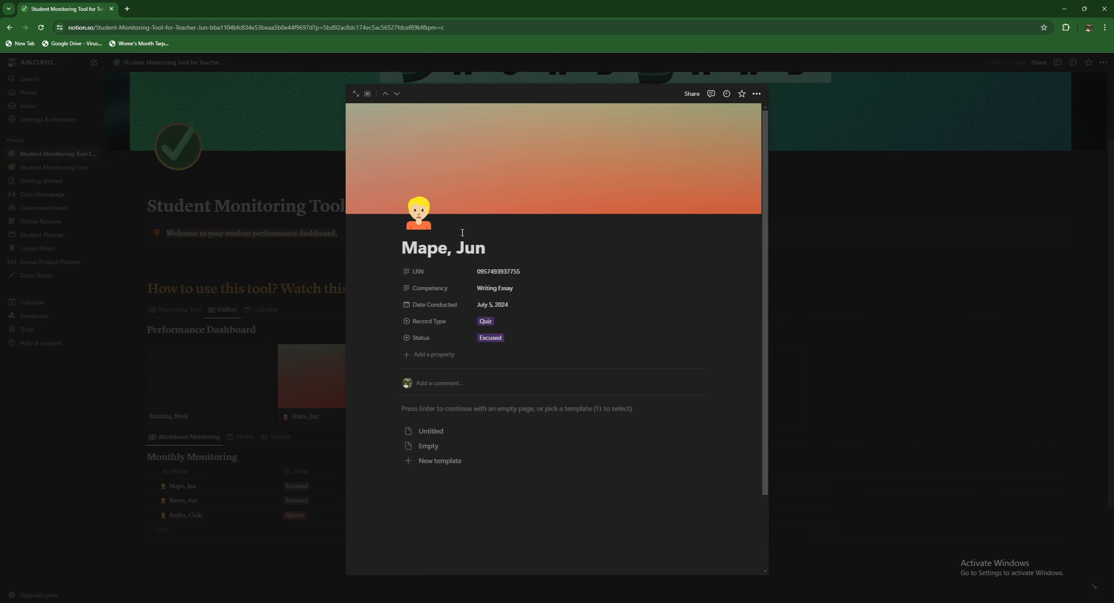
{"action": "left_click", "coordinate": [425, 226]}
{"action": "left_click", "coordinate": [457, 205]}
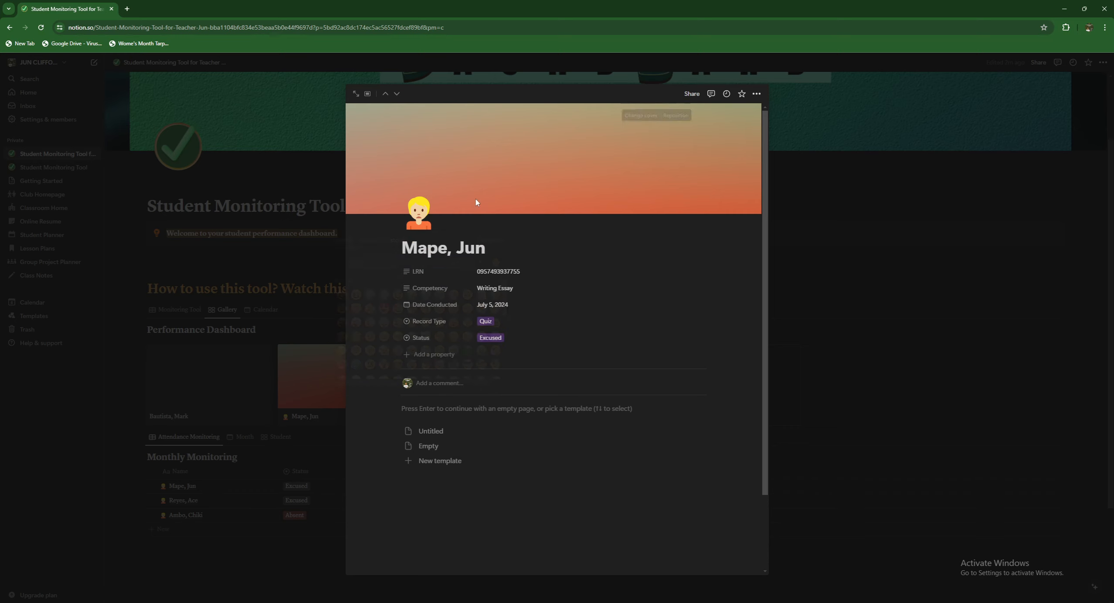
{"action": "left_click", "coordinate": [419, 220]}
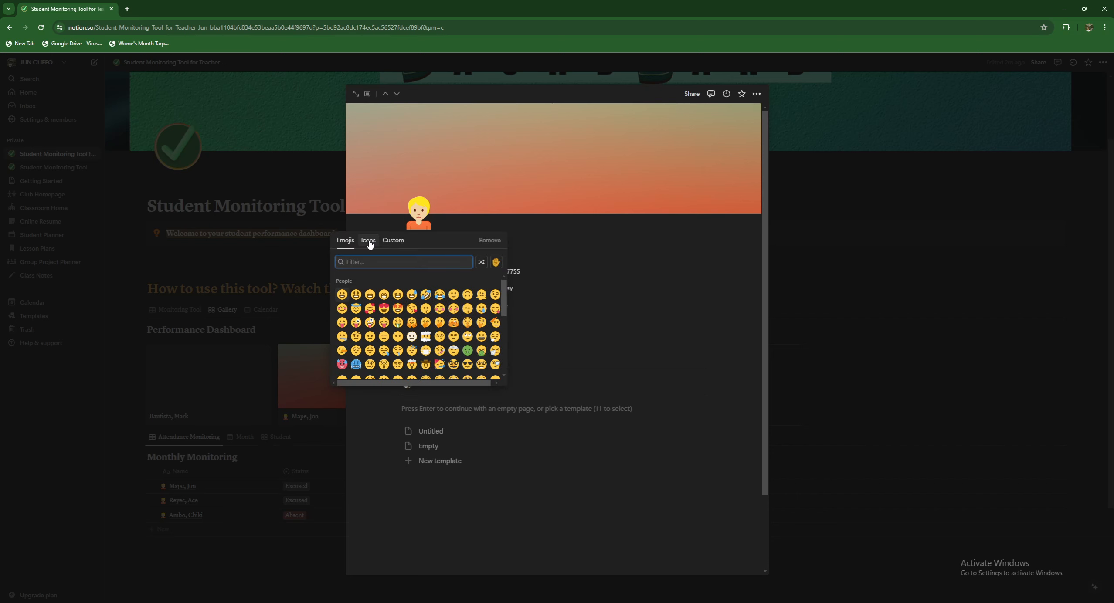
{"action": "left_click", "coordinate": [369, 242]}
{"action": "left_click", "coordinate": [392, 241]}
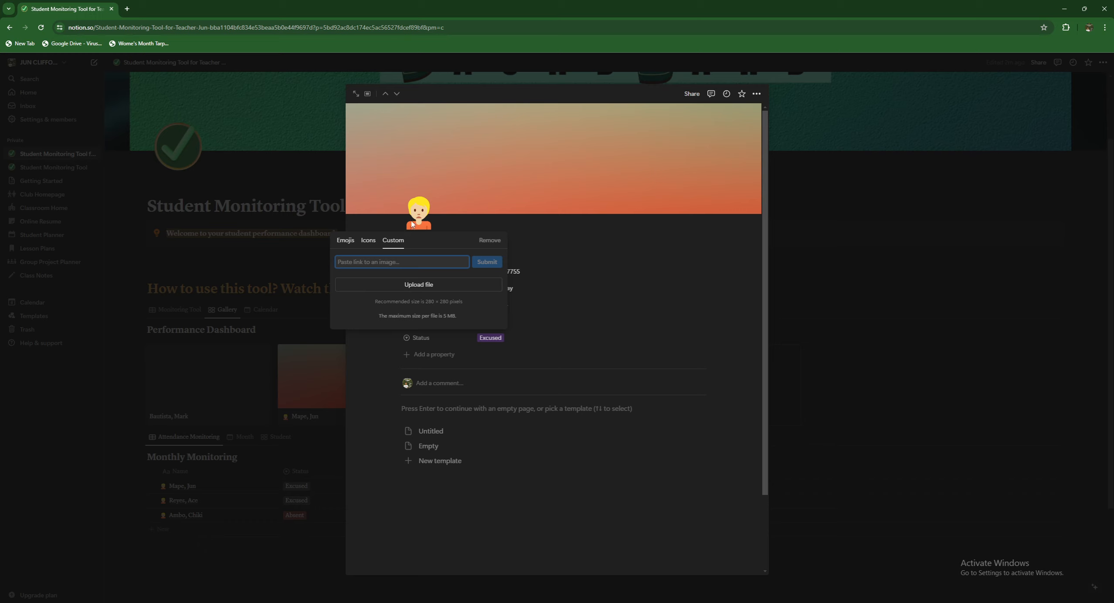
{"action": "left_click", "coordinate": [633, 167]}
- Look through cover image choices, keep the current cover and close the student page
{"action": "left_click", "coordinate": [643, 116]}
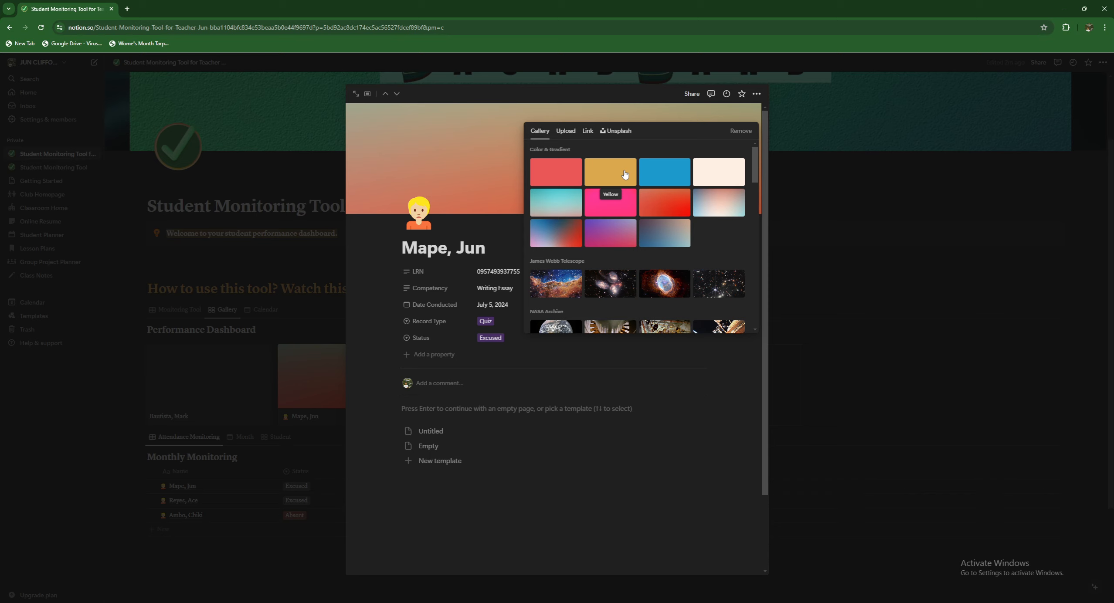
{"action": "left_click", "coordinate": [497, 173]}
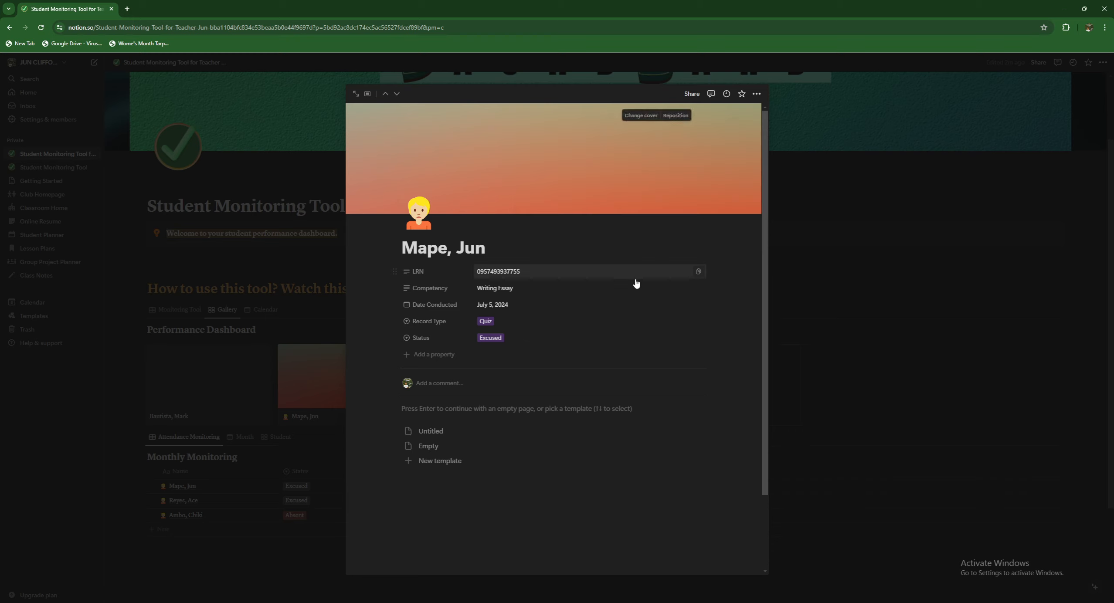
{"action": "left_click", "coordinate": [820, 300]}
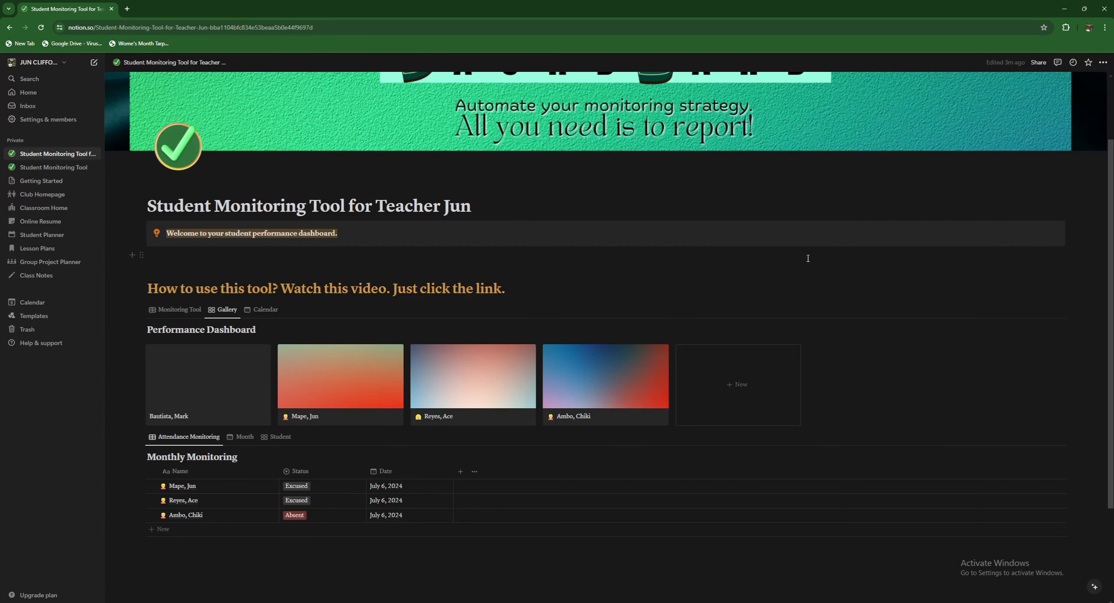
- Open the new student's card and upload the student photo as its custom page icon
{"action": "left_click", "coordinate": [220, 373]}
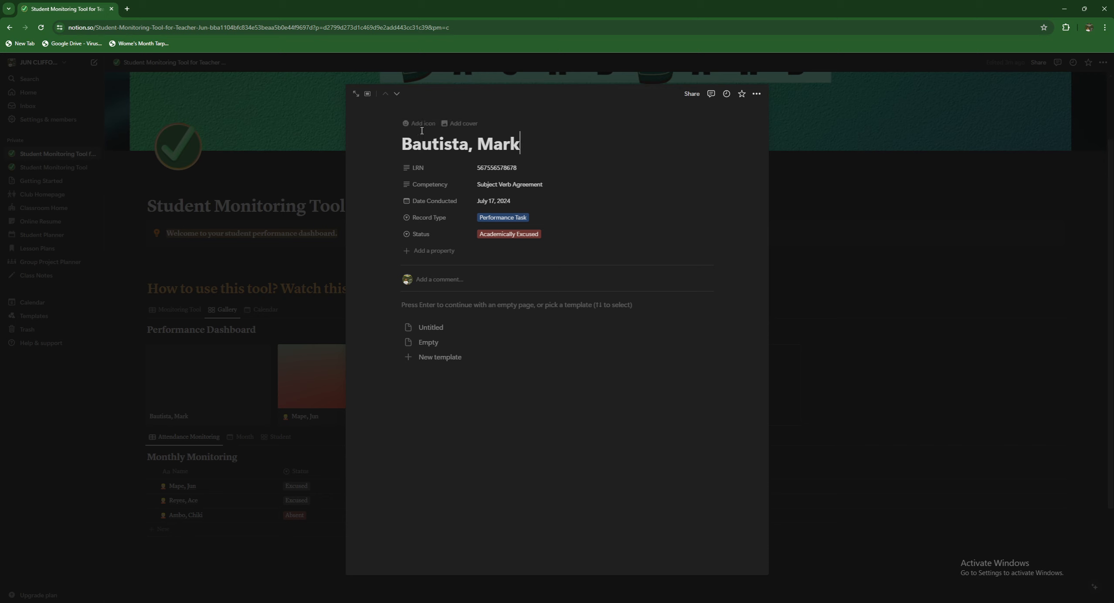
{"action": "left_click", "coordinate": [416, 128]}
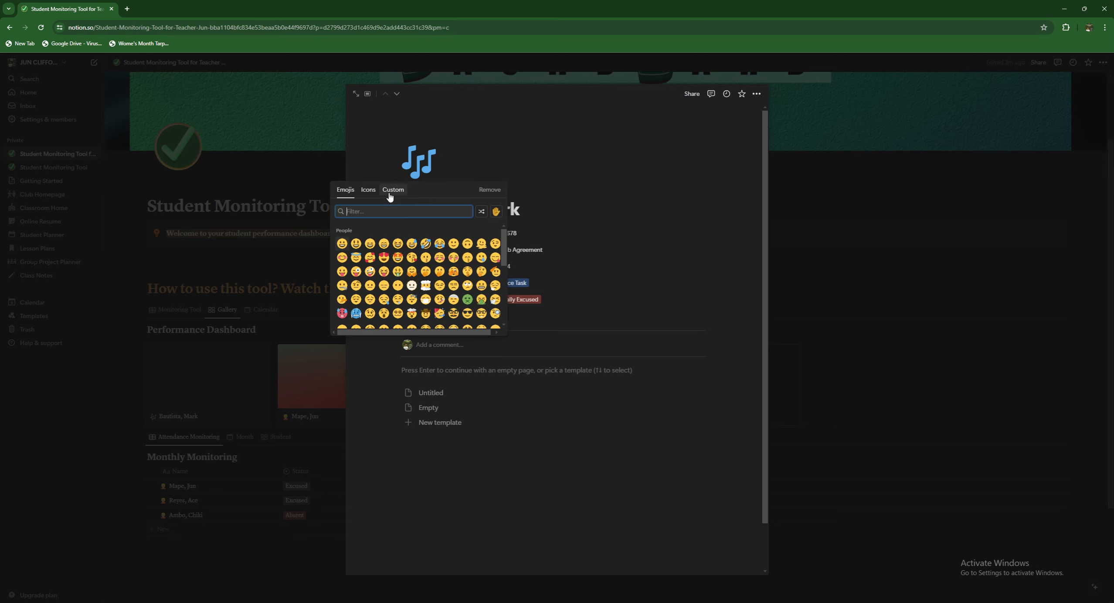
{"action": "left_click", "coordinate": [392, 190]}
{"action": "left_click", "coordinate": [413, 235]}
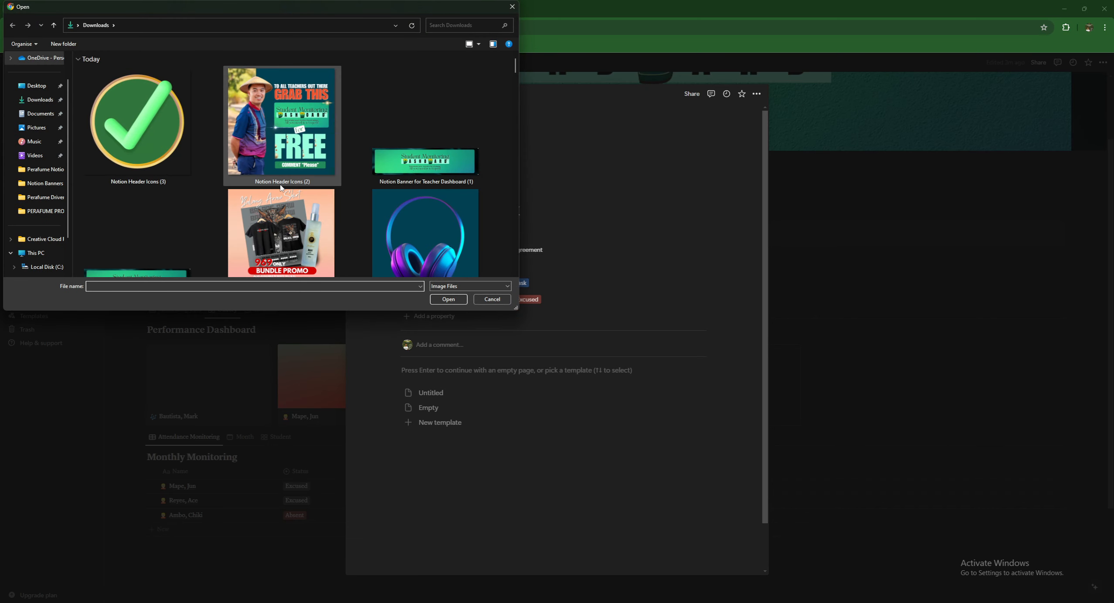
{"action": "scroll", "coordinate": [278, 187], "scroll_direction": "down", "scroll_amount": 5}
{"action": "scroll", "coordinate": [278, 188], "scroll_direction": "up", "scroll_amount": 5}
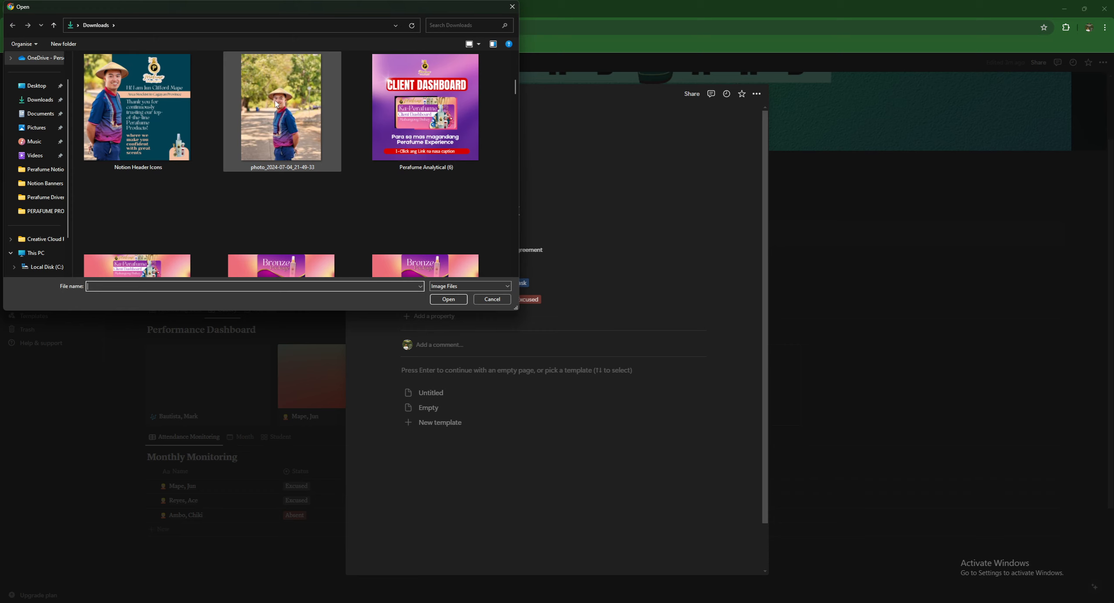
{"action": "double_click", "coordinate": [275, 101]}
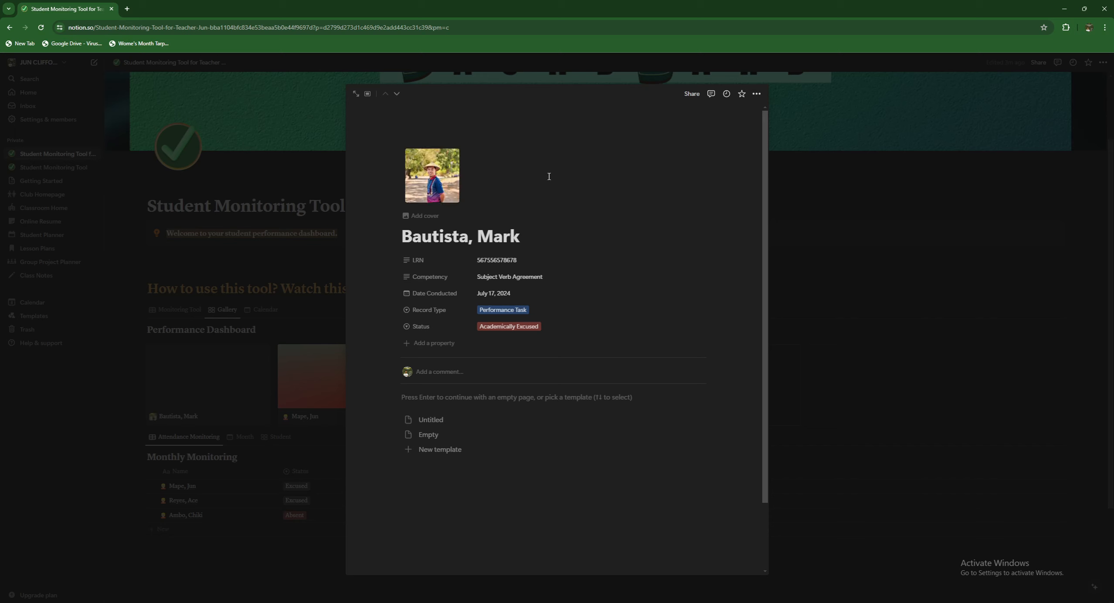
- Upload the banner image from the computer as the page's cover
{"action": "left_click", "coordinate": [429, 216]}
{"action": "left_click", "coordinate": [633, 114]}
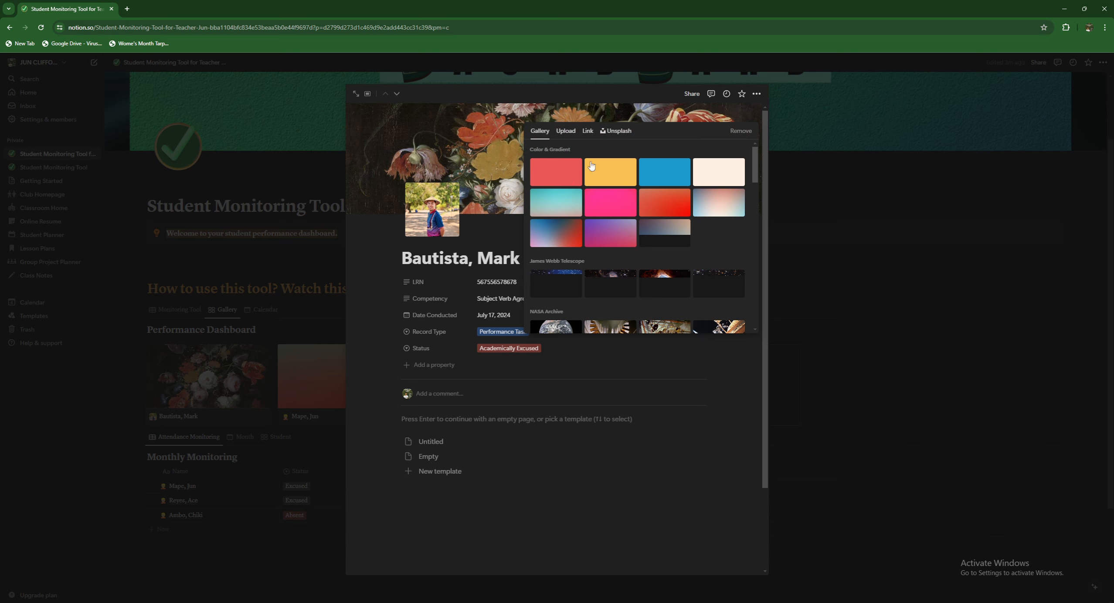
{"action": "left_click", "coordinate": [569, 133]}
{"action": "left_click", "coordinate": [635, 151]}
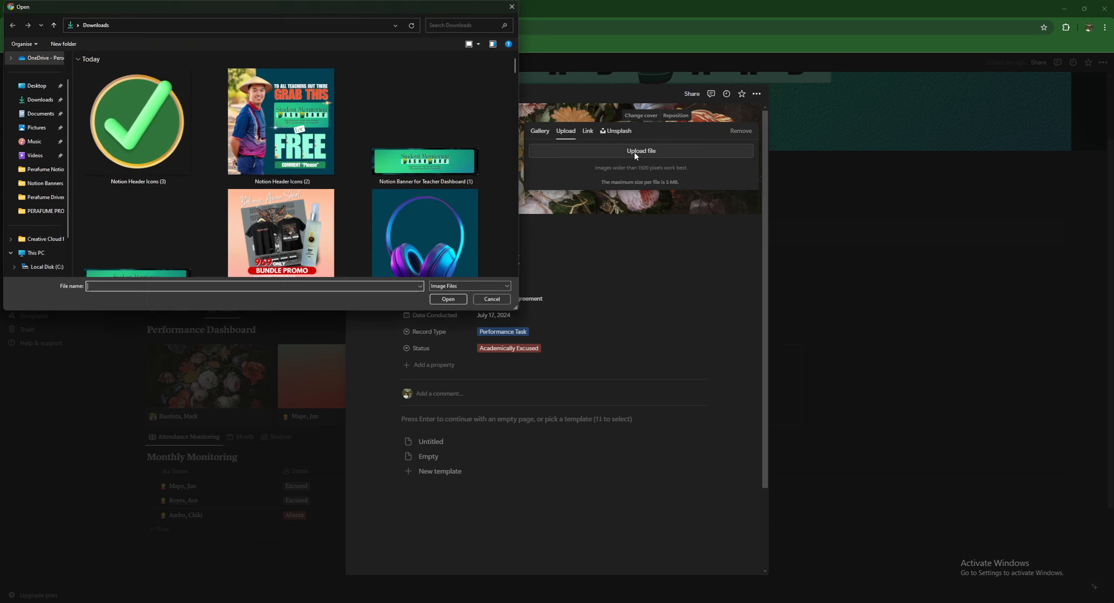
{"action": "scroll", "coordinate": [229, 189], "scroll_direction": "down", "scroll_amount": 1}
{"action": "scroll", "coordinate": [229, 189], "scroll_direction": "down", "scroll_amount": 5}
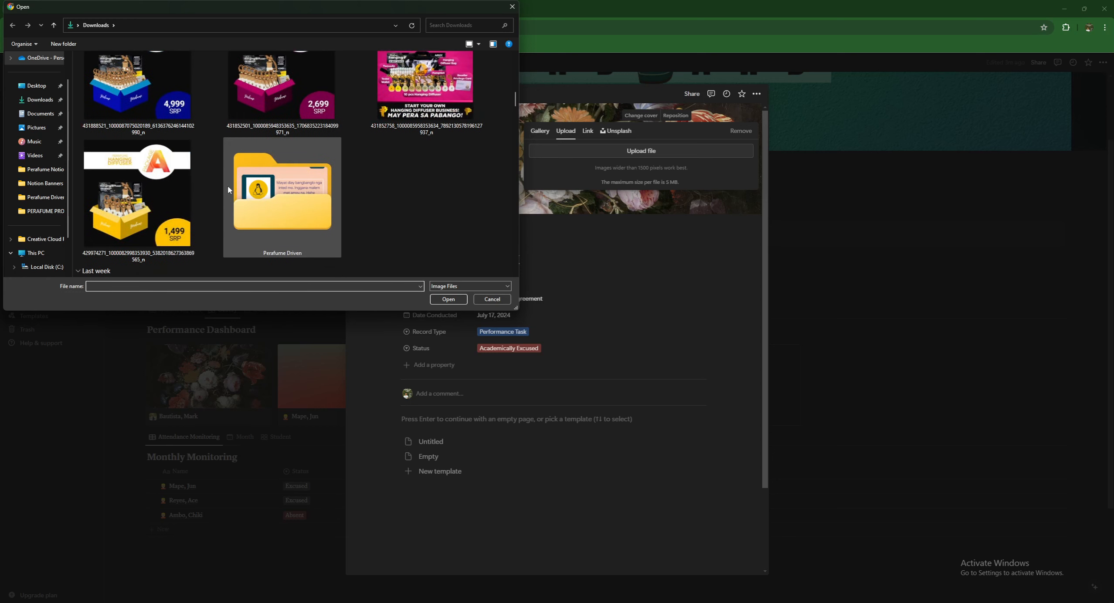
{"action": "scroll", "coordinate": [228, 190], "scroll_direction": "up", "scroll_amount": 6}
{"action": "scroll", "coordinate": [227, 185], "scroll_direction": "up", "scroll_amount": 3}
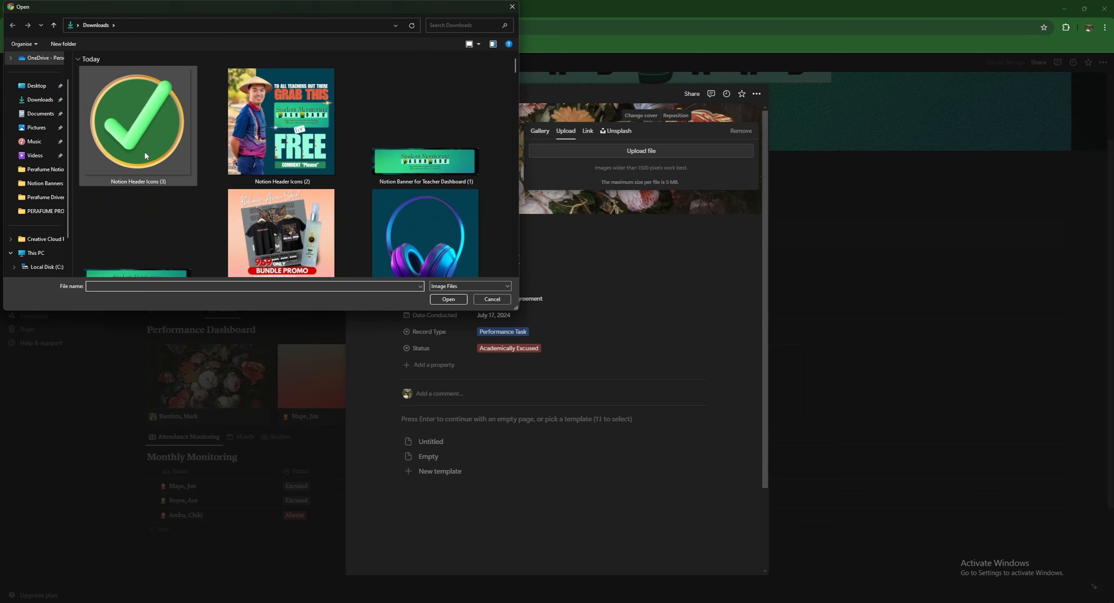
{"action": "scroll", "coordinate": [171, 176], "scroll_direction": "down", "scroll_amount": 4}
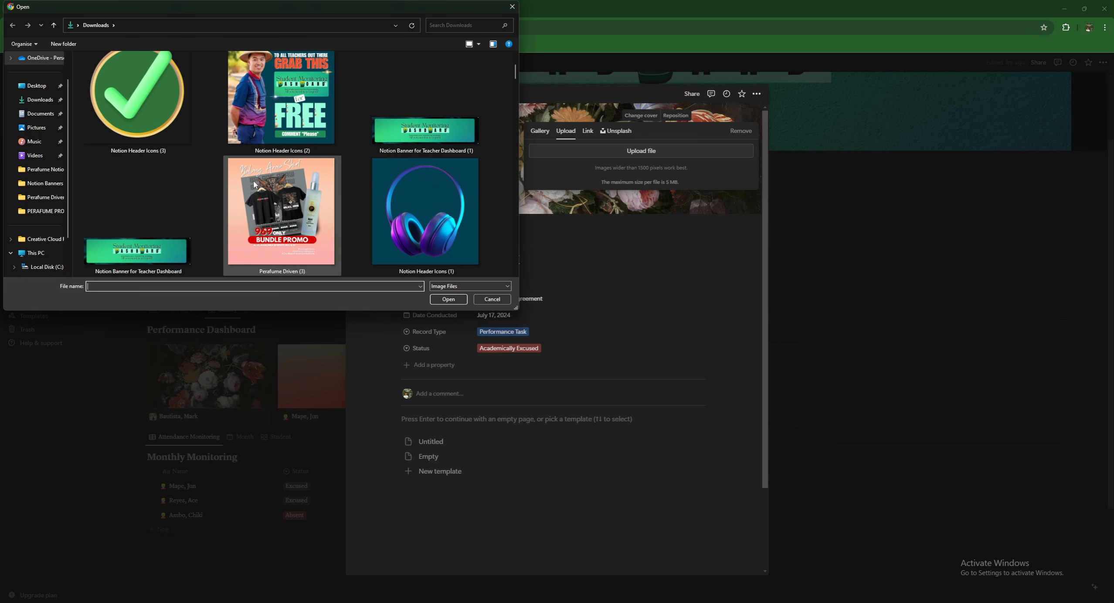
{"action": "scroll", "coordinate": [153, 174], "scroll_direction": "down", "scroll_amount": 3}
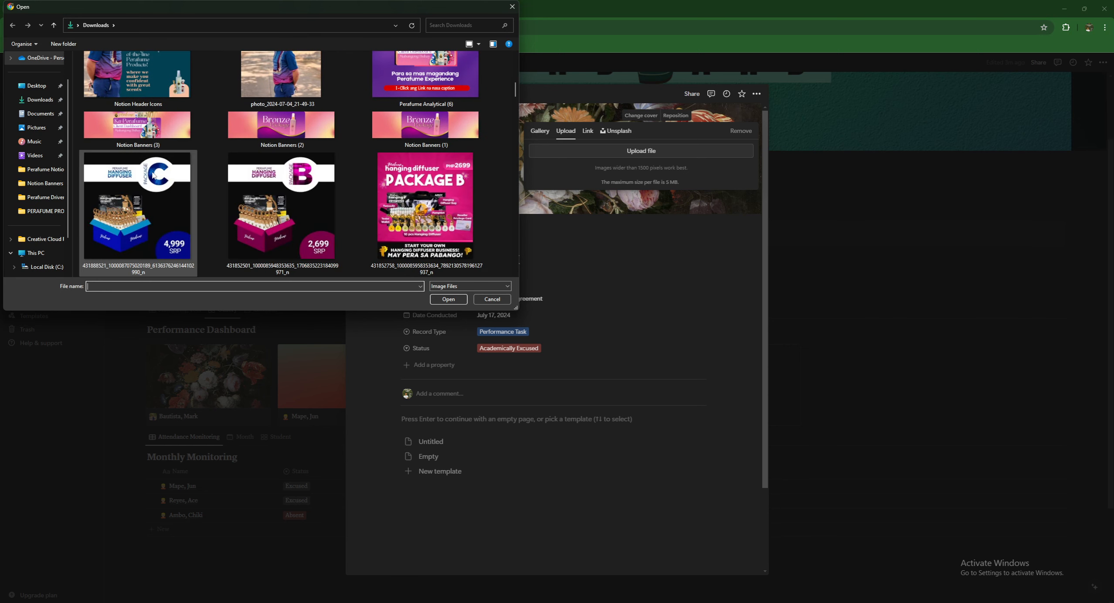
{"action": "scroll", "coordinate": [152, 175], "scroll_direction": "up", "scroll_amount": 3}
{"action": "double_click", "coordinate": [159, 172]}
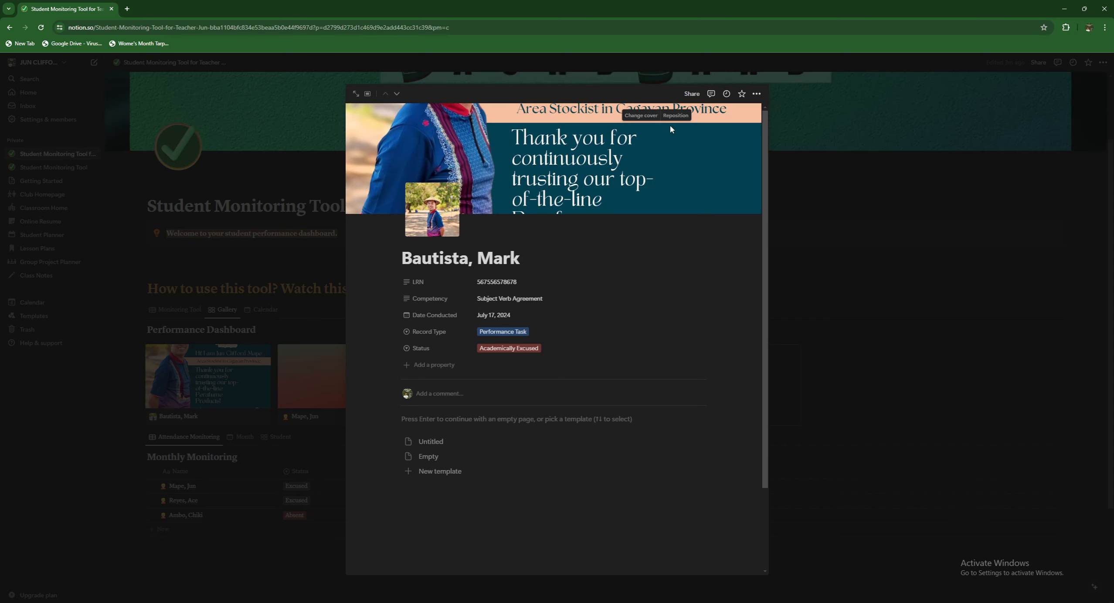
- Reposition the cover so the face is visible and save the position
{"action": "left_click", "coordinate": [668, 118]}
{"action": "left_click_drag", "start_coordinate": [546, 134], "coordinate": [564, 178]}
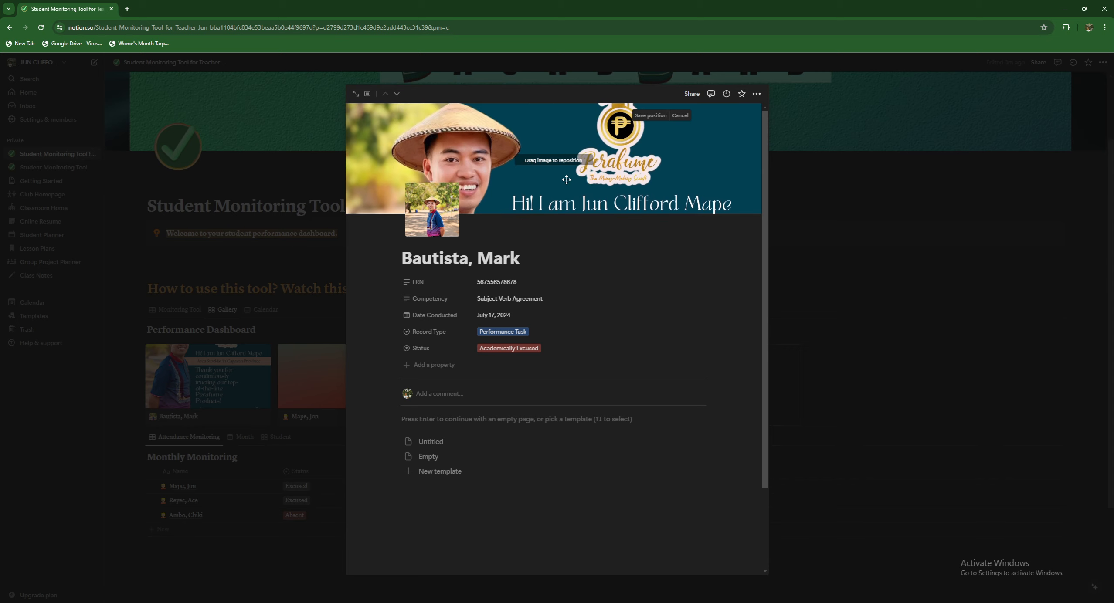
{"action": "left_click", "coordinate": [654, 117]}
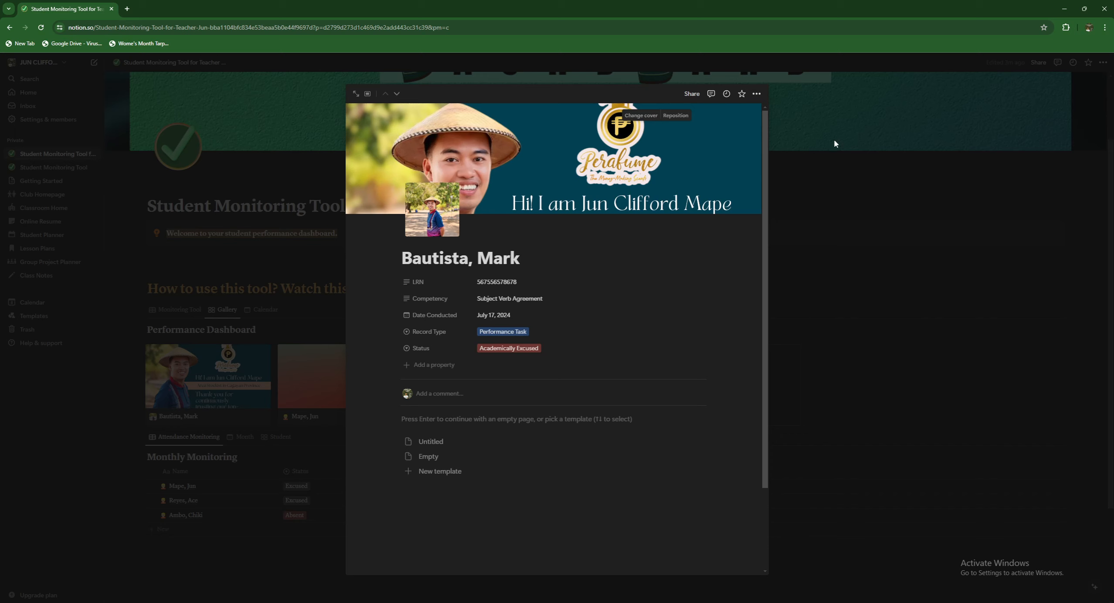
- Write 'Ayan kase, hindi ka nag iinform' in the student page body
{"action": "left_click", "coordinate": [433, 419]}
{"action": "type", "text": "lkjddsgj"}
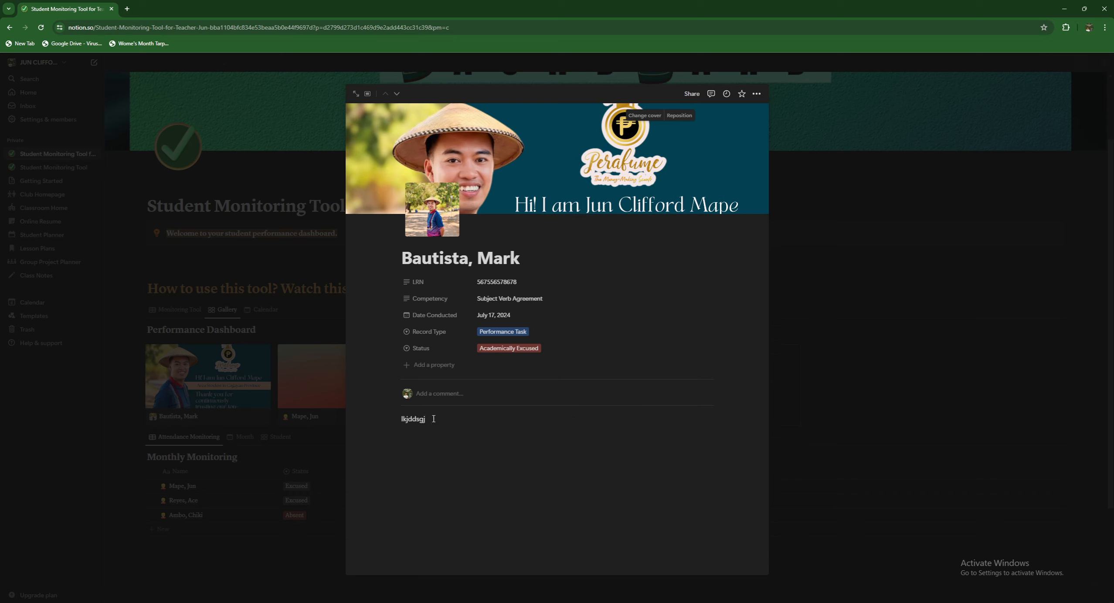
{"action": "key", "text": "ctrl+a"}
{"action": "key", "text": "BackSpace"}
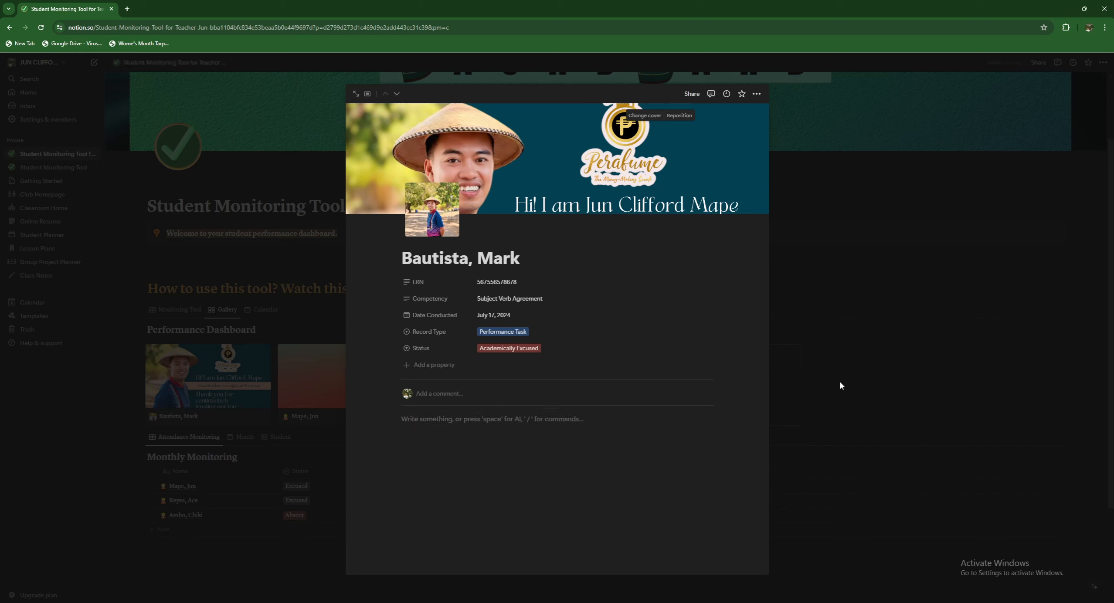
{"action": "type", "text": "A"}
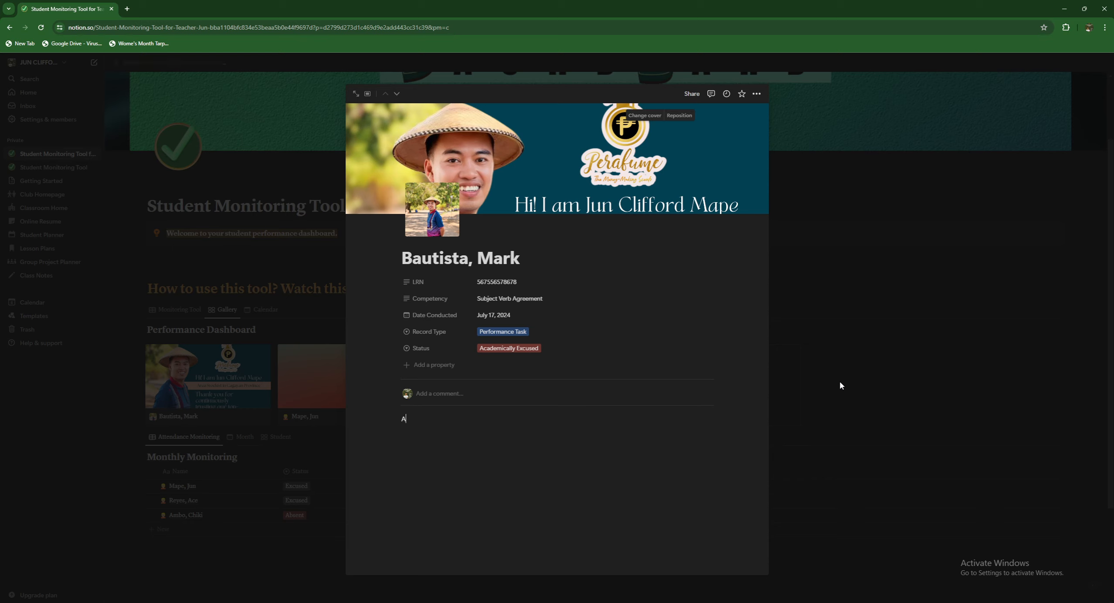
{"action": "type", "text": "yan kase, hindi ka nag iinform"}
- Insert a 'Notes' line above the comment
{"action": "key", "text": "Left"}
{"action": "key", "text": "Left"}
{"action": "key", "text": "Left"}
{"action": "key", "text": "Left"}
{"action": "key", "text": "Left"}
{"action": "key", "text": "Left"}
{"action": "key", "text": "Left"}
{"action": "key", "text": "Left"}
{"action": "key", "text": "Return"}
{"action": "type", "text": "no"}
{"action": "key", "text": "BackSpace"}
{"action": "key", "text": "BackSpace"}
{"action": "type", "text": "Notes/"}
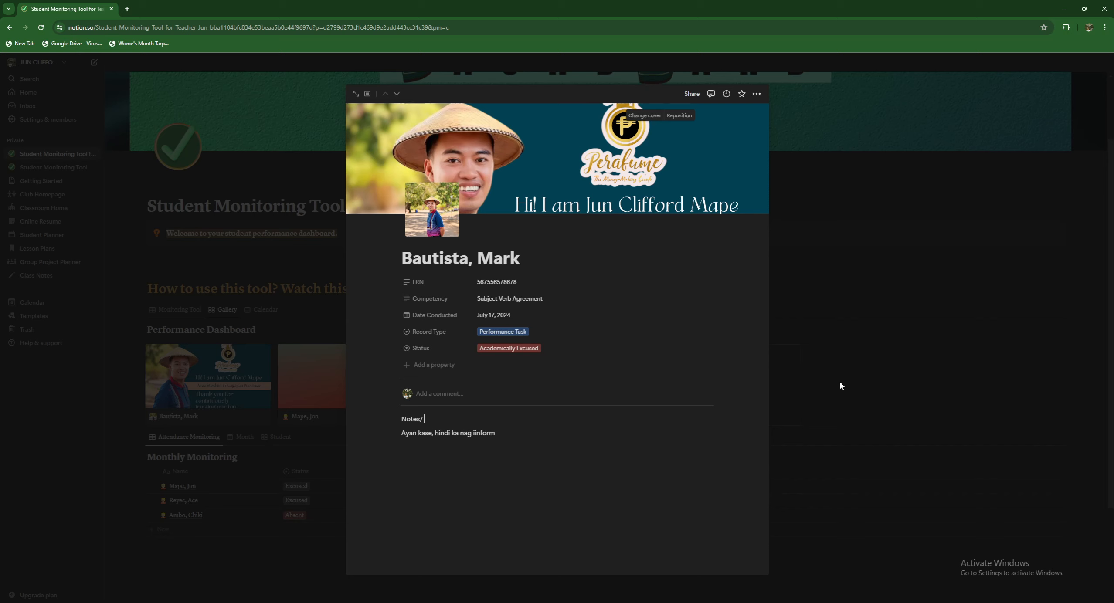
{"action": "key", "text": "BackSpace"}
- Turn the Notes line into Heading 1 and close the page to return to the dashboard
{"action": "key", "text": "shift+Home"}
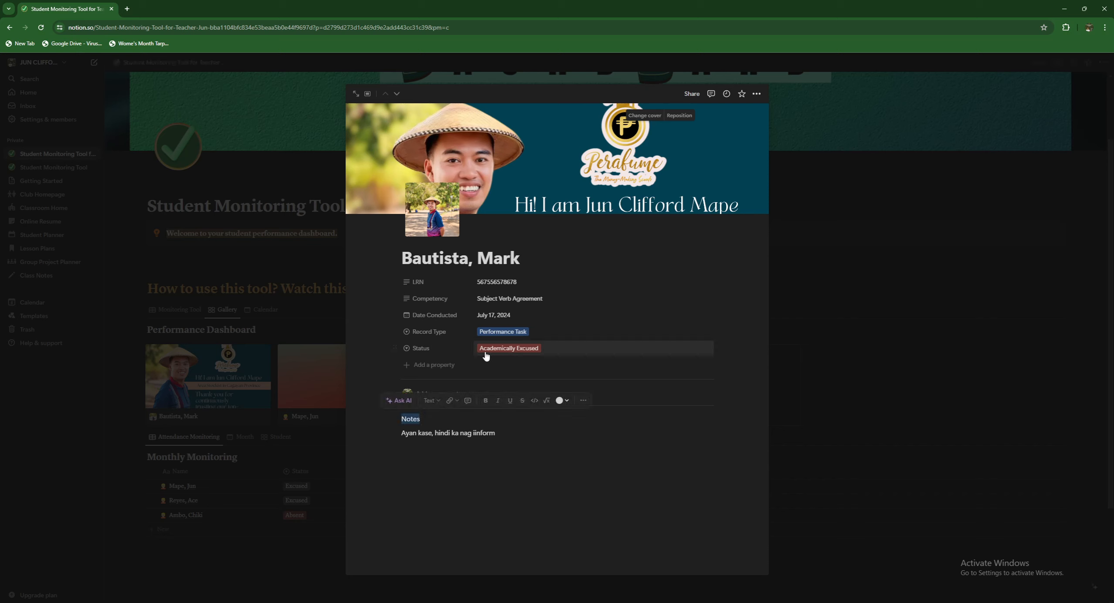
{"action": "left_click", "coordinate": [395, 419]}
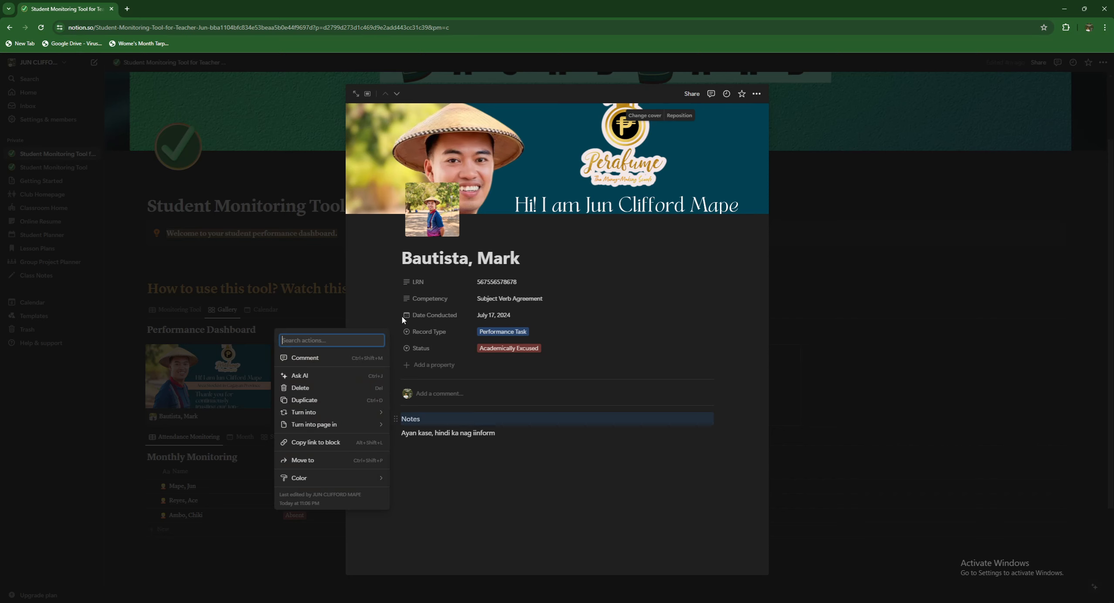
{"action": "mouse_move", "coordinate": [343, 412]}
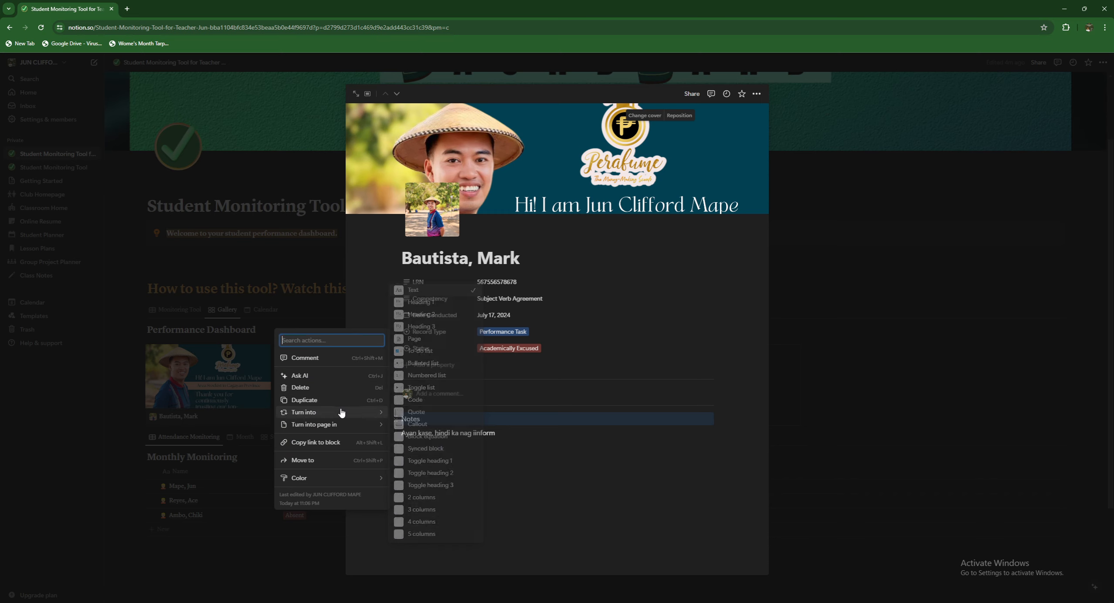
{"action": "left_click", "coordinate": [416, 305]}
{"action": "left_click", "coordinate": [506, 463]}
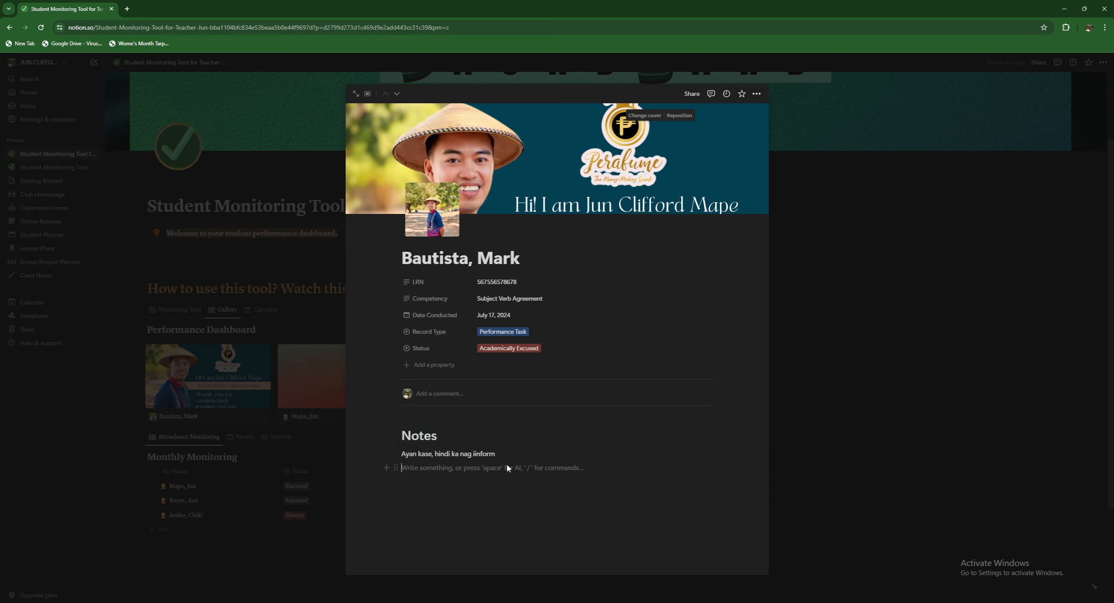
{"action": "left_click", "coordinate": [516, 454]}
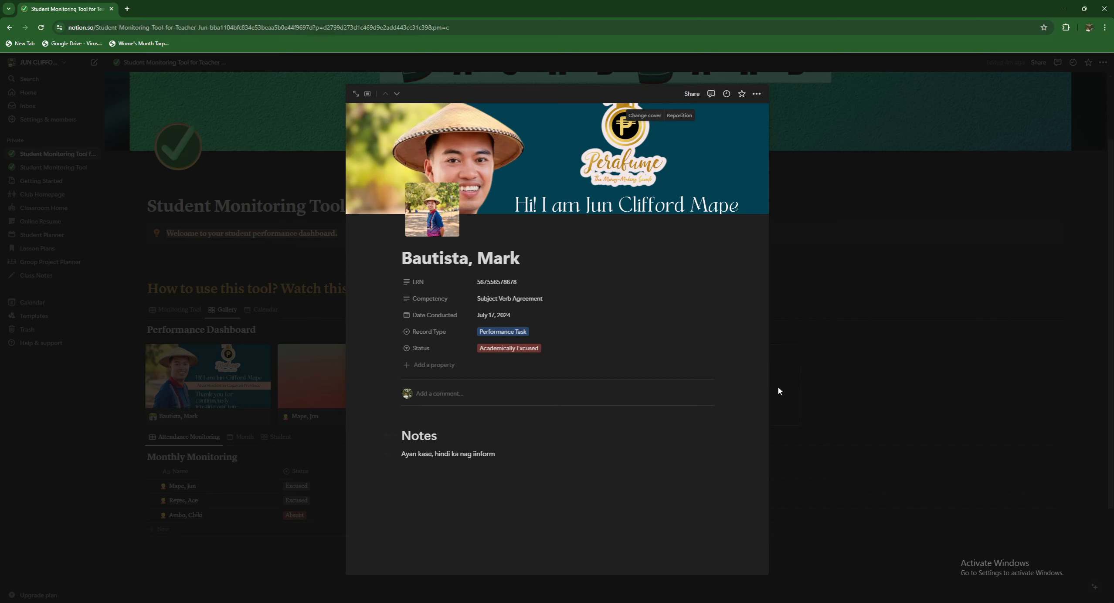
{"action": "left_click", "coordinate": [787, 373]}
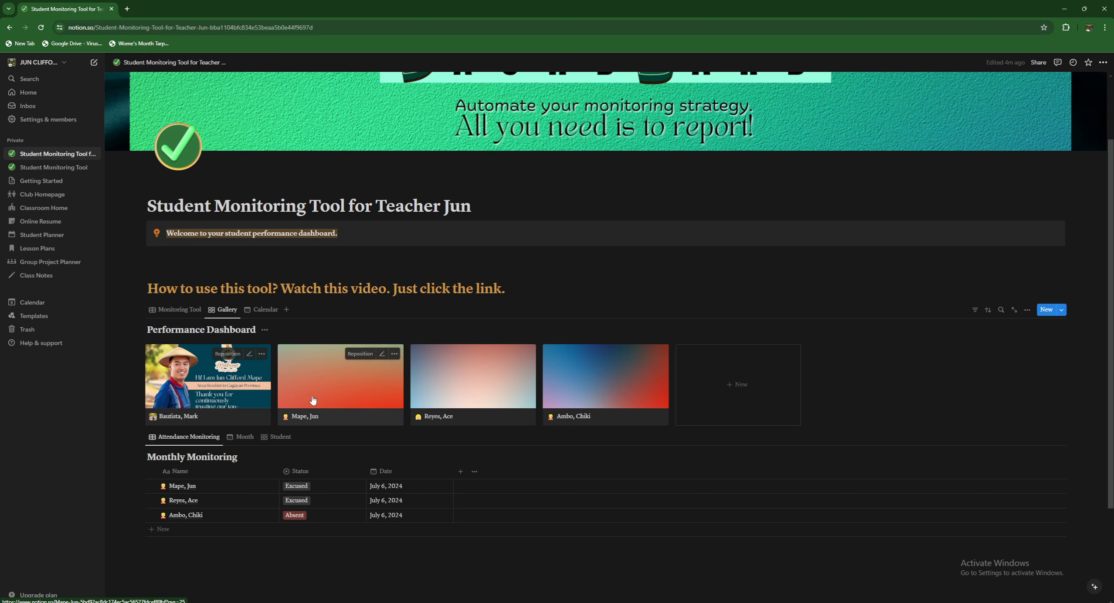
{"action": "left_click", "coordinate": [1032, 313]}
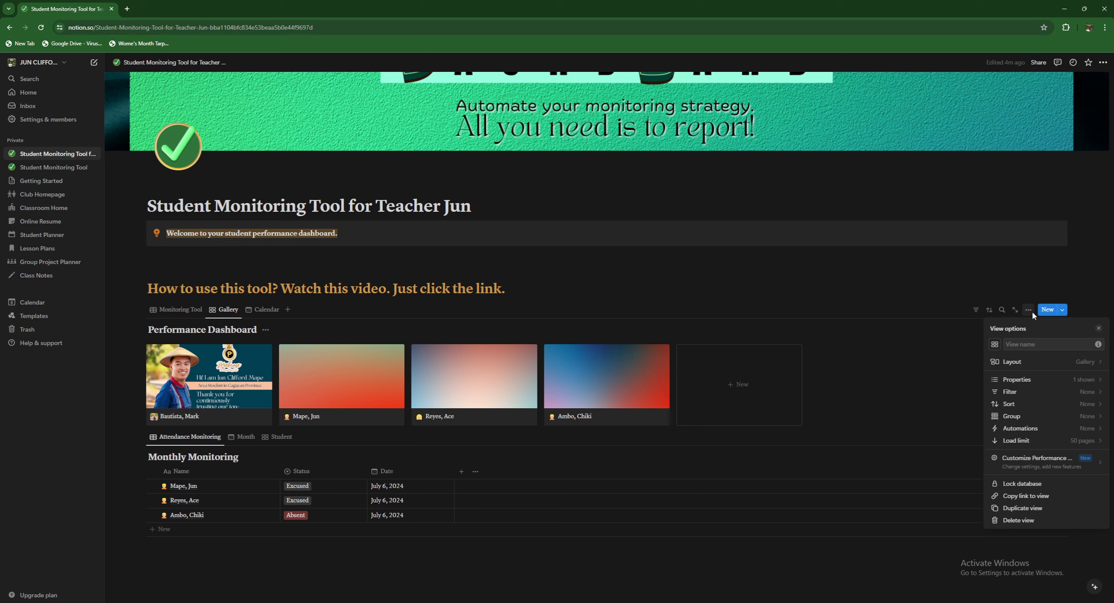
{"action": "left_click", "coordinate": [1085, 369]}
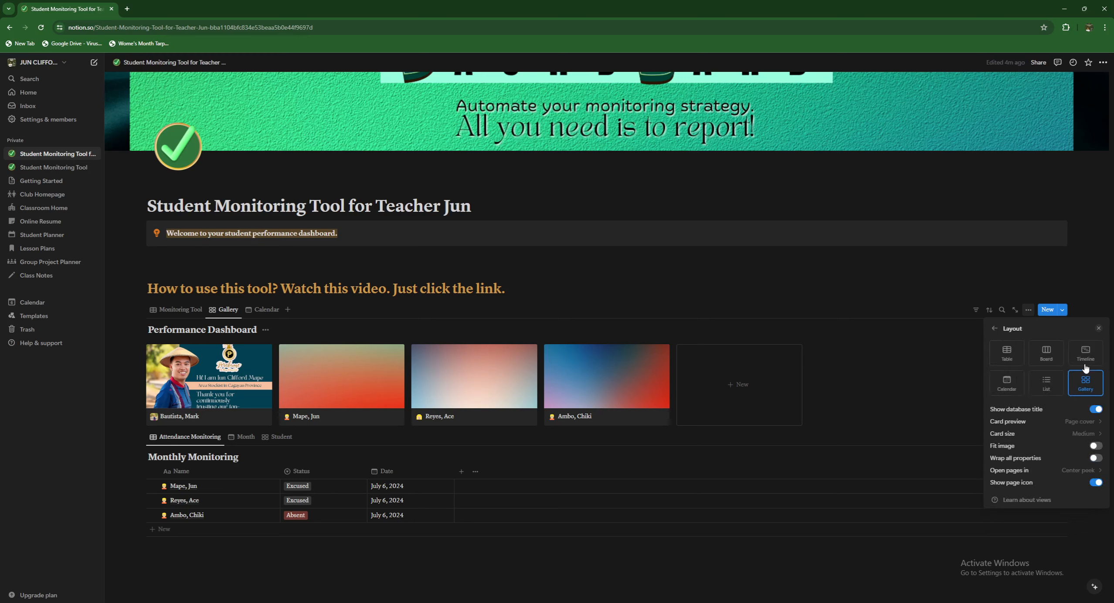
{"action": "left_click", "coordinate": [1077, 421]}
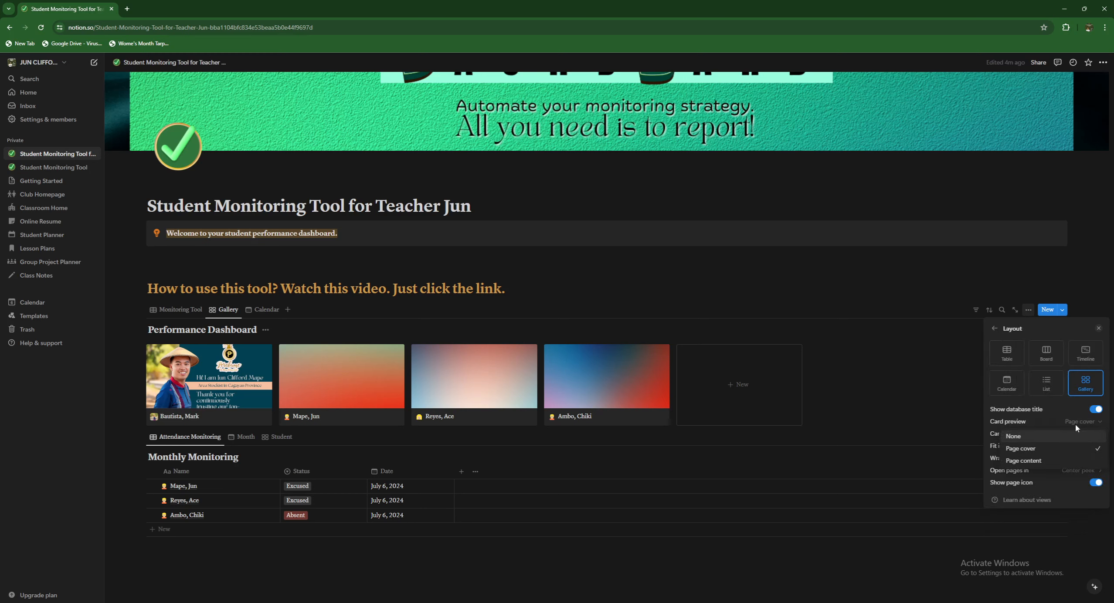
{"action": "left_click", "coordinate": [1067, 462]}
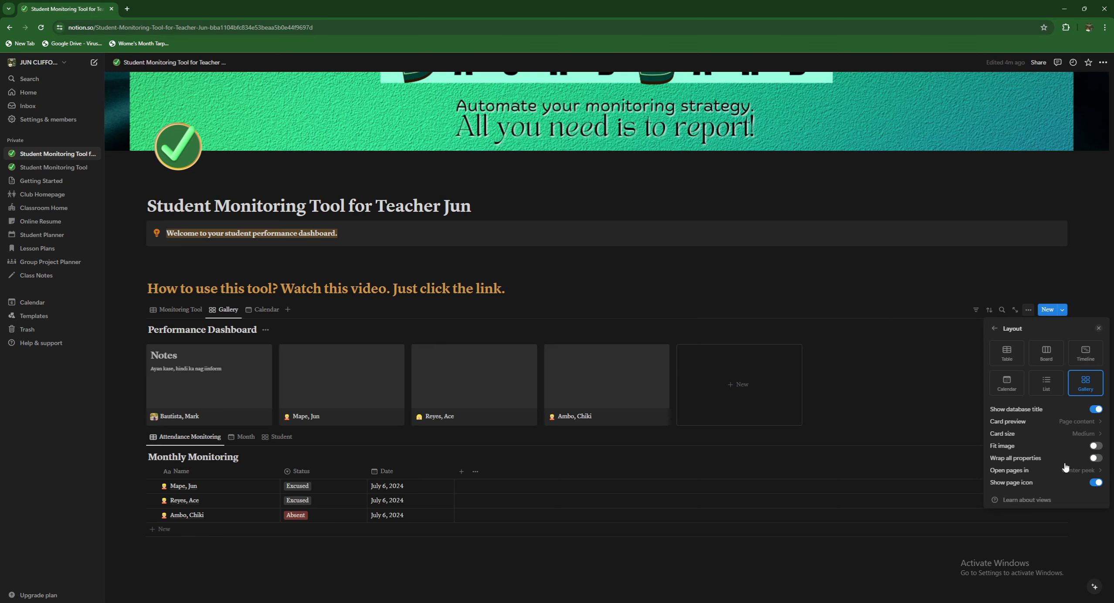
{"action": "left_click", "coordinate": [1072, 423]}
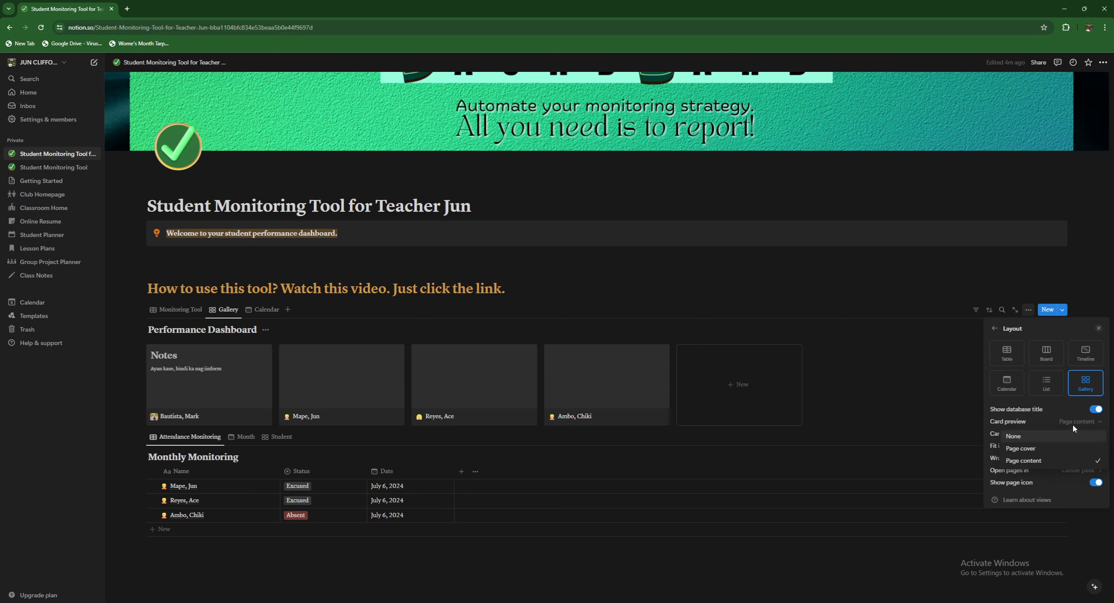
{"action": "left_click", "coordinate": [1069, 451]}
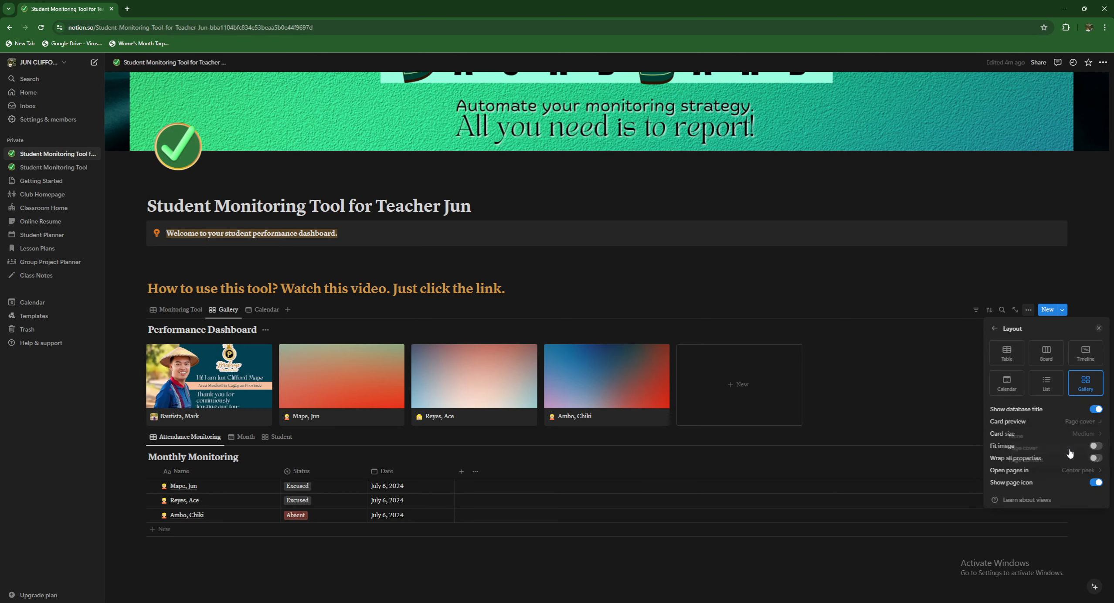
{"action": "left_click", "coordinate": [884, 371]}
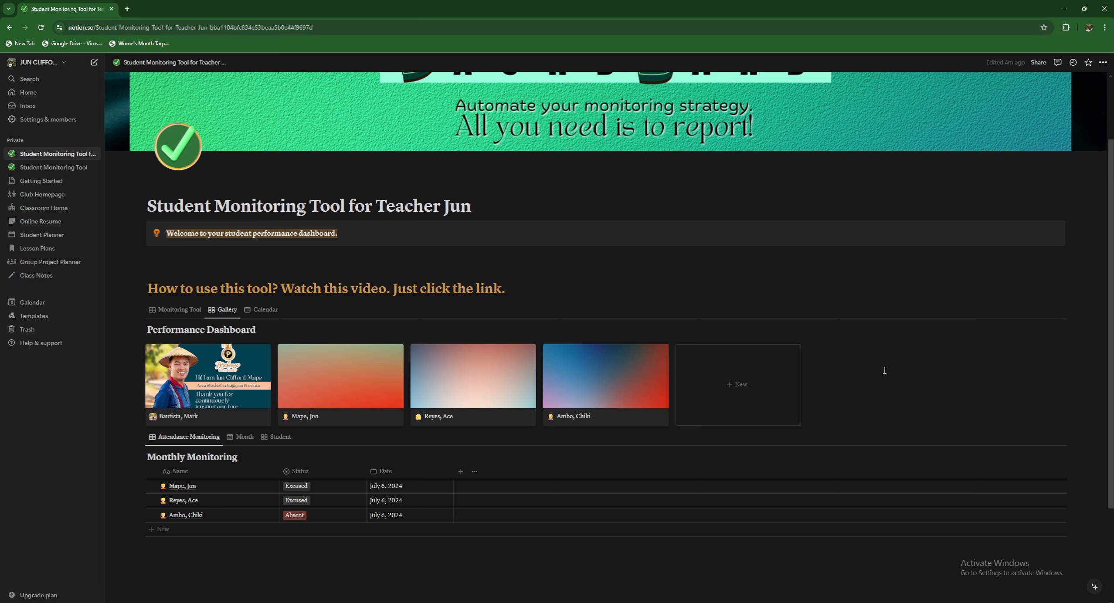
- Preview two student records on the July 2024 calendar, then switch back to the Monitoring Tool table
{"action": "left_click", "coordinate": [254, 310]}
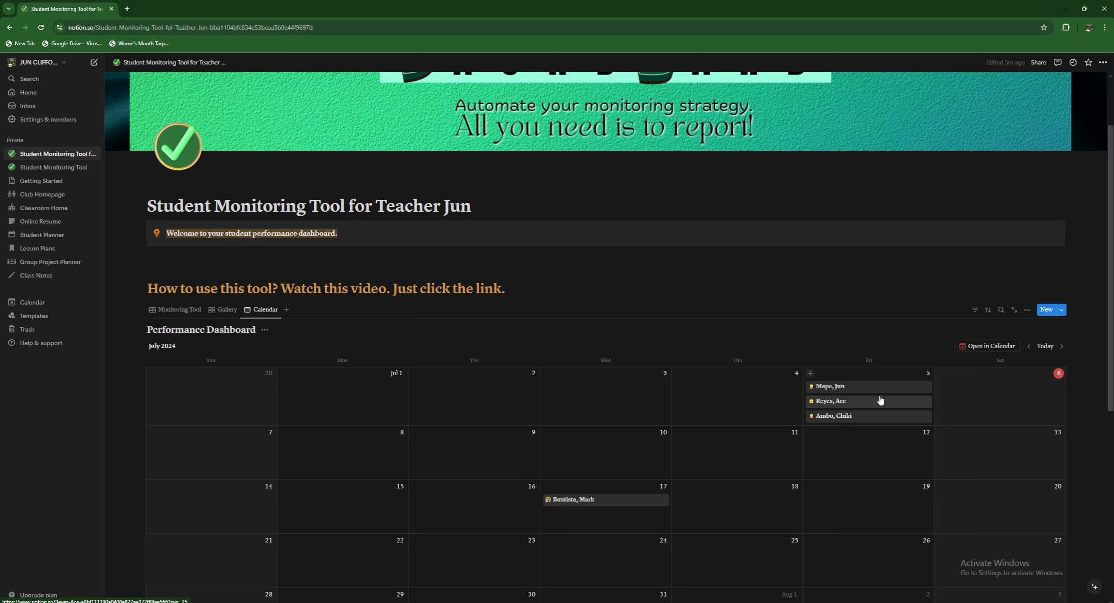
{"action": "left_click", "coordinate": [858, 388]}
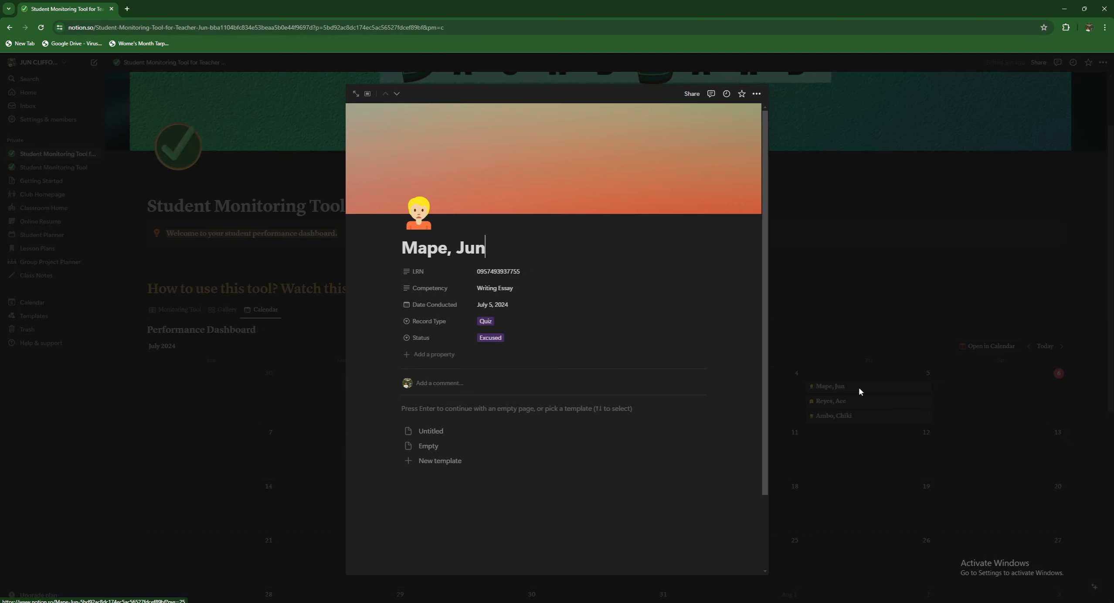
{"action": "left_click", "coordinate": [832, 401]}
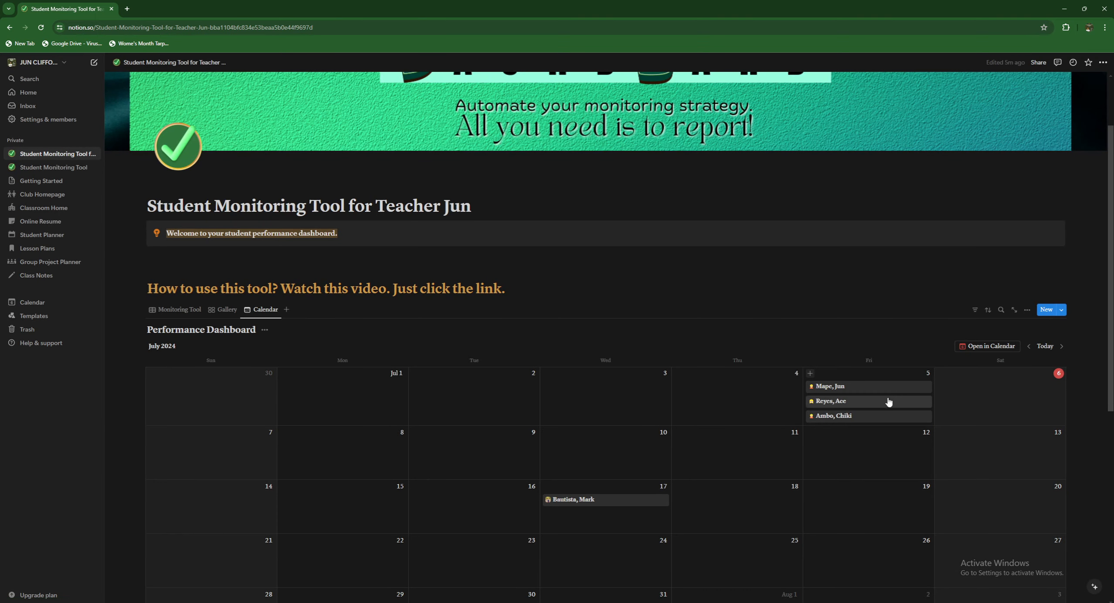
{"action": "left_click", "coordinate": [601, 504]}
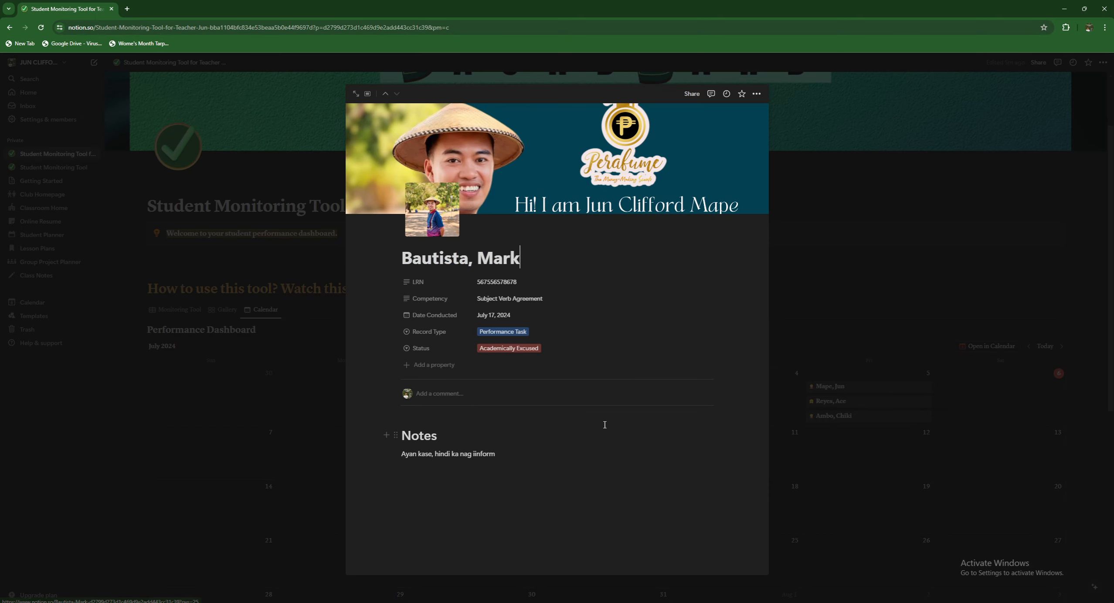
{"action": "left_click", "coordinate": [833, 318]}
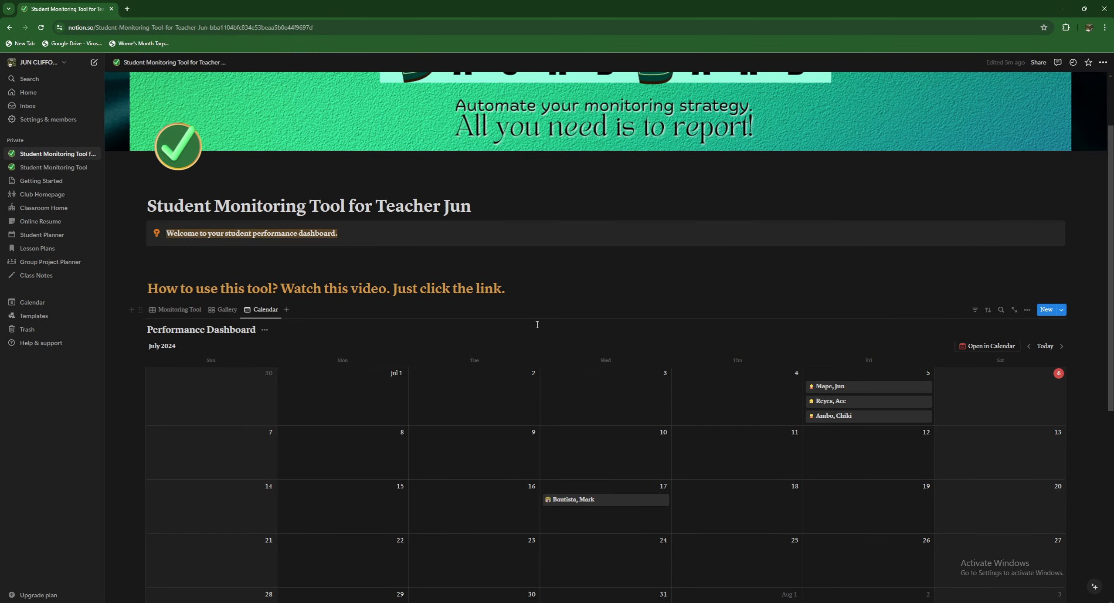
{"action": "left_click", "coordinate": [176, 309]}
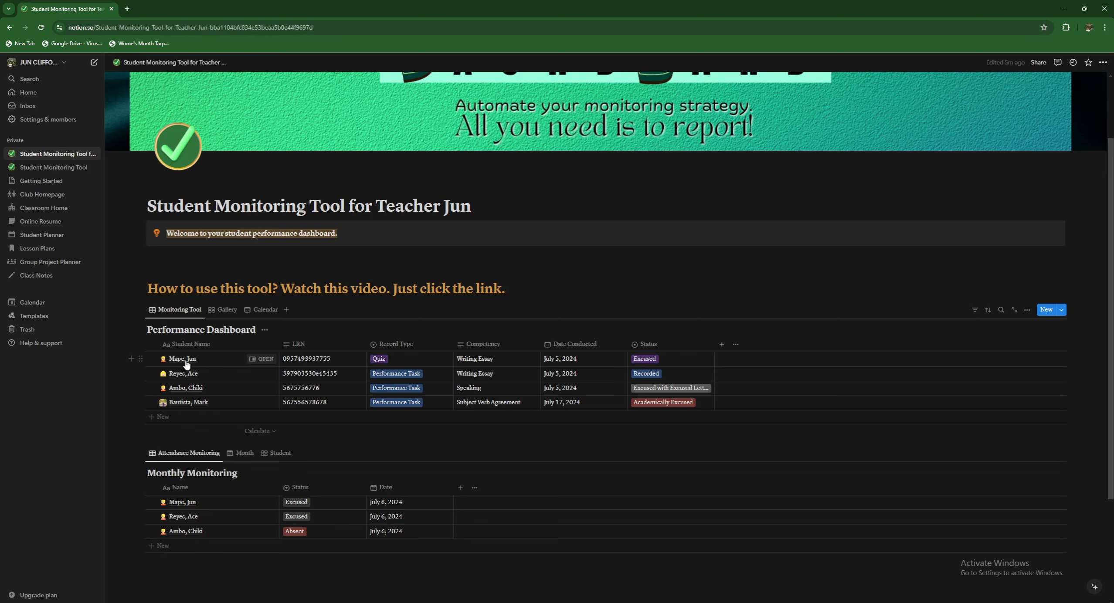
{"action": "scroll", "coordinate": [217, 396], "scroll_direction": "down", "scroll_amount": 3}
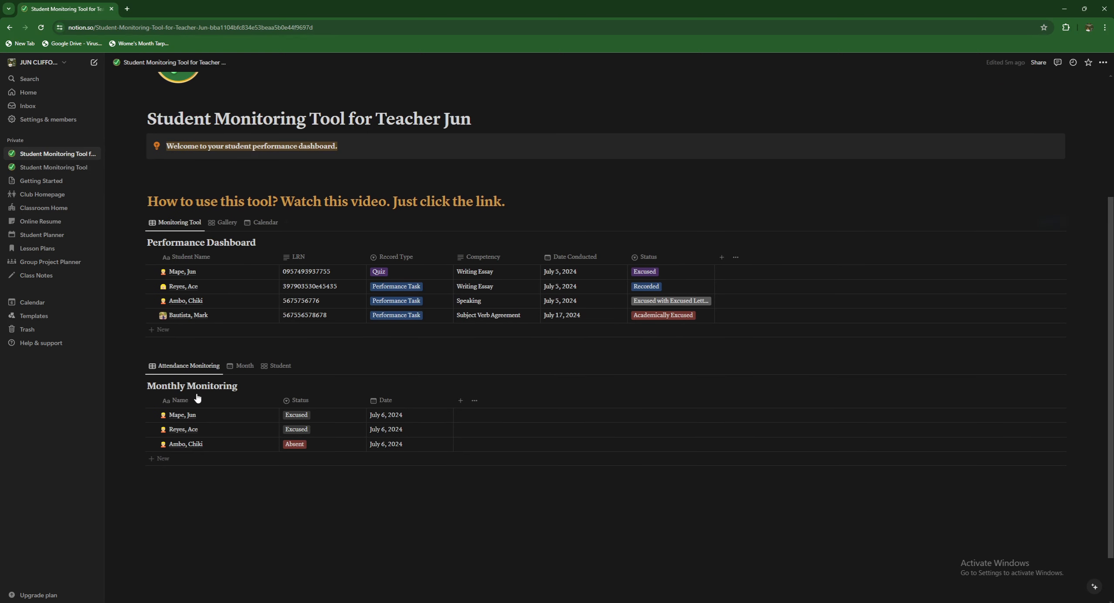
{"action": "left_click", "coordinate": [211, 429]}
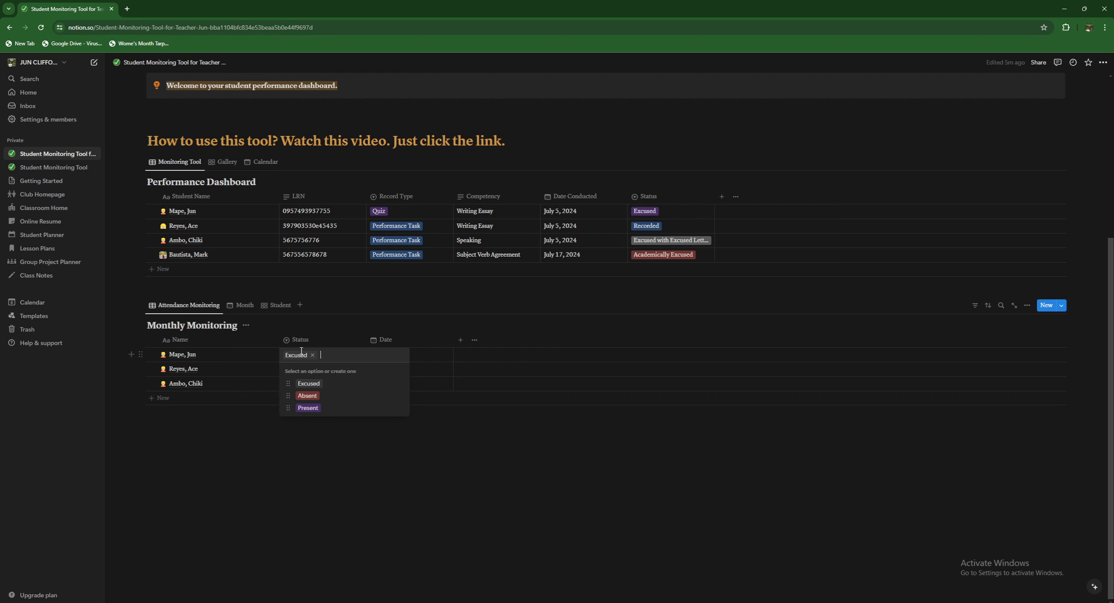
{"action": "left_click", "coordinate": [301, 352]}
{"action": "left_click", "coordinate": [256, 451]}
{"action": "left_click", "coordinate": [294, 371]}
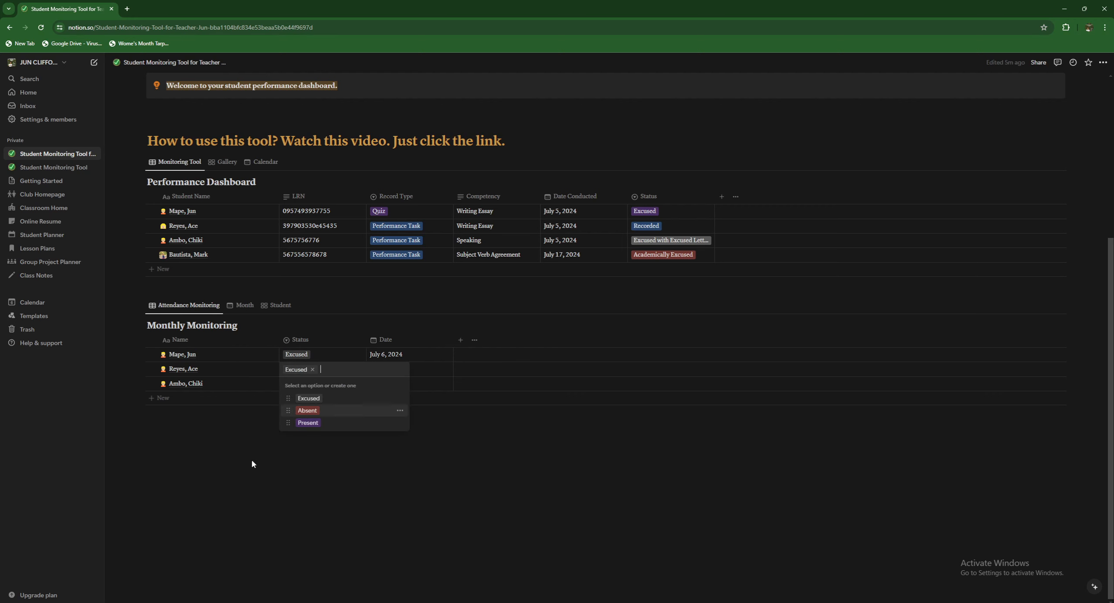
{"action": "left_click", "coordinate": [251, 461]}
{"action": "scroll", "coordinate": [313, 330], "scroll_direction": "up", "scroll_amount": 3}
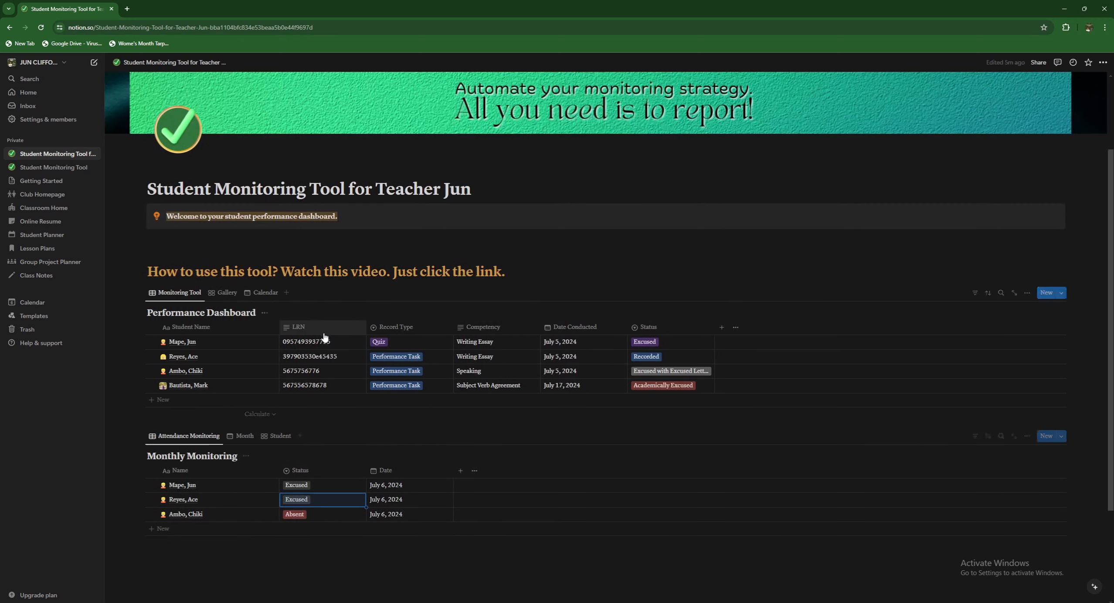
{"action": "left_click", "coordinate": [397, 357]}
{"action": "left_click", "coordinate": [384, 342]}
{"action": "left_click", "coordinate": [384, 342]}
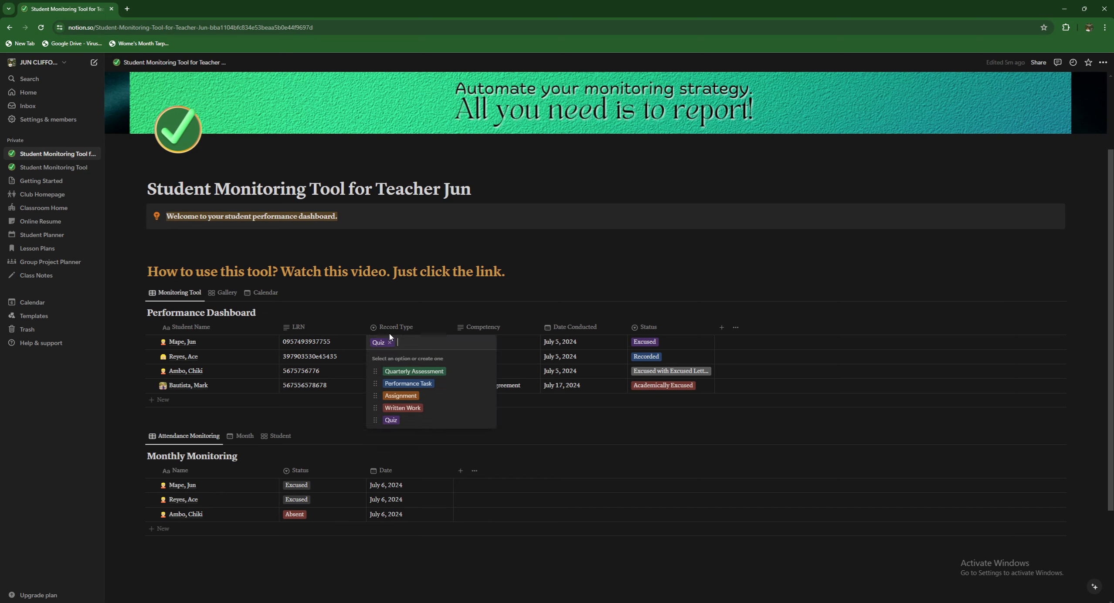
{"action": "left_click", "coordinate": [570, 430]}
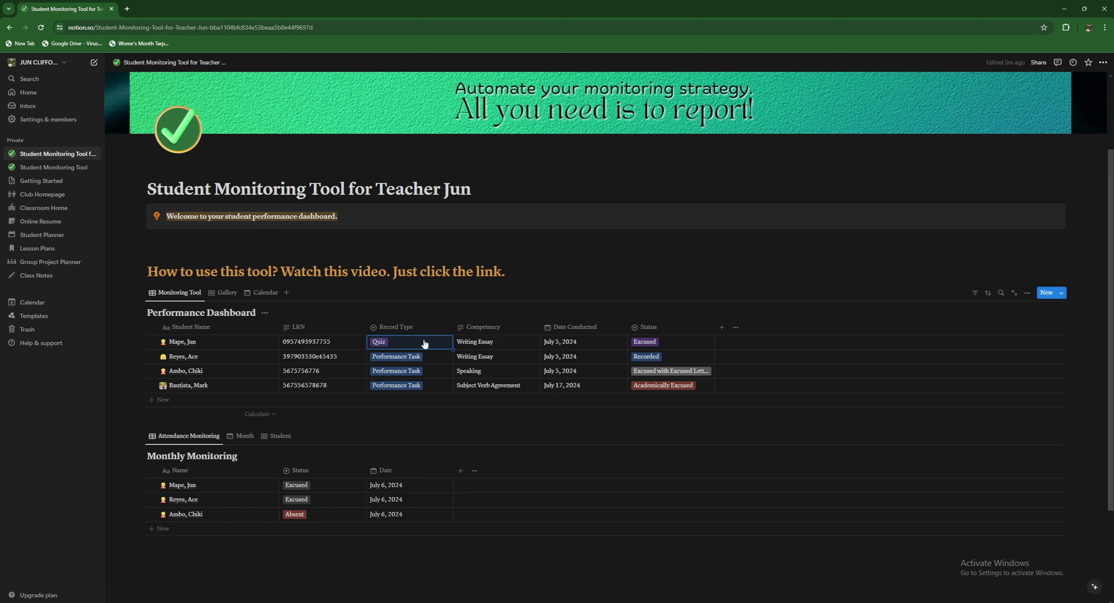
{"action": "left_click", "coordinate": [413, 328]}
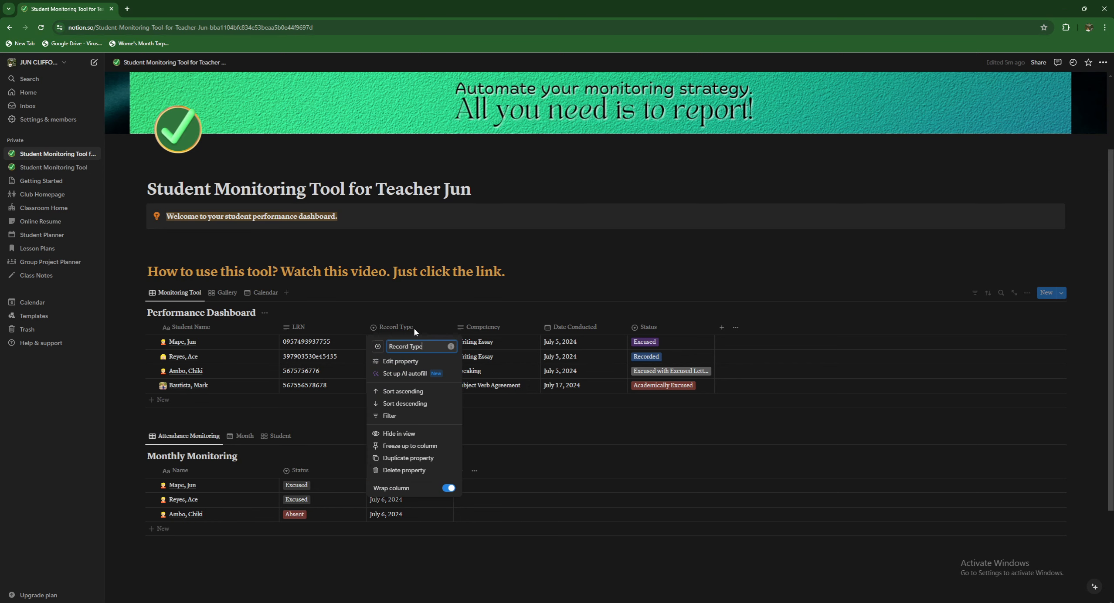
{"action": "left_click", "coordinate": [409, 361]}
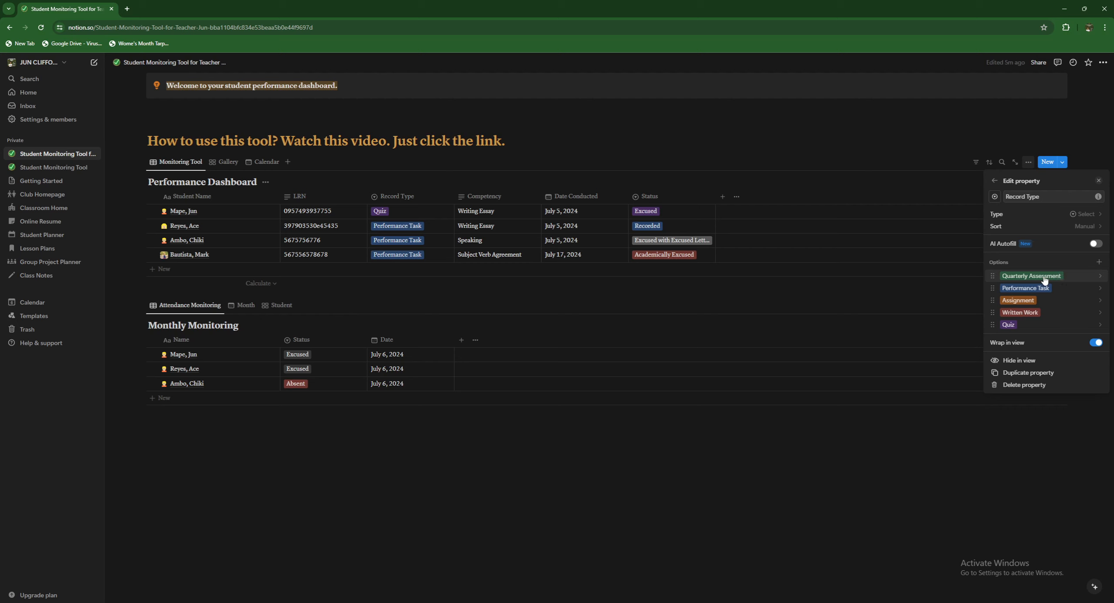
{"action": "left_click", "coordinate": [1101, 279]}
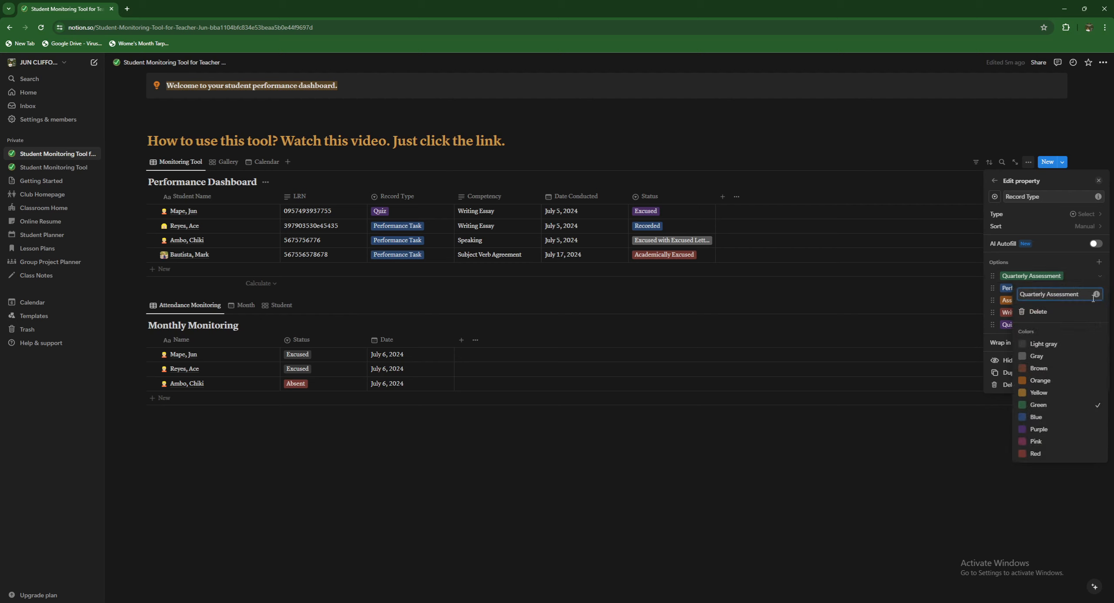
{"action": "left_click", "coordinate": [1041, 260]}
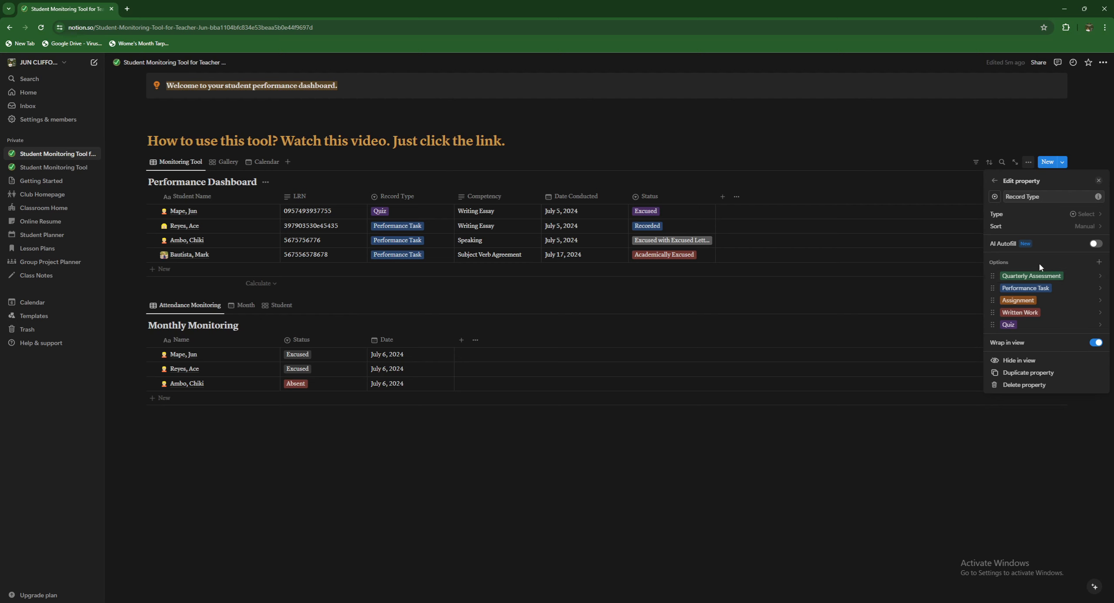
{"action": "left_click", "coordinate": [1098, 263]}
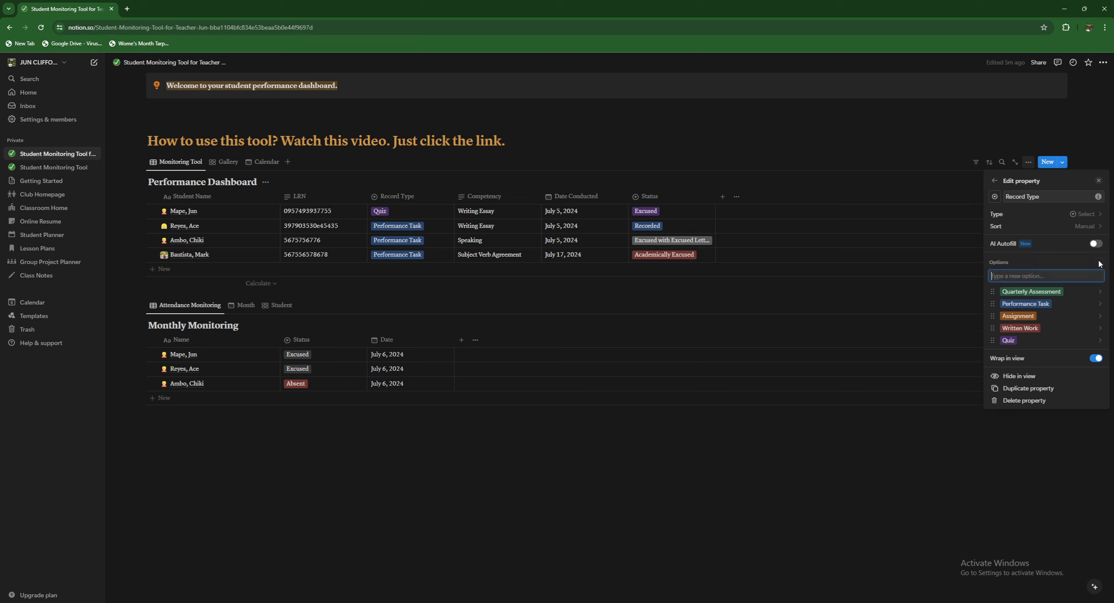
{"action": "left_click", "coordinate": [671, 439]}
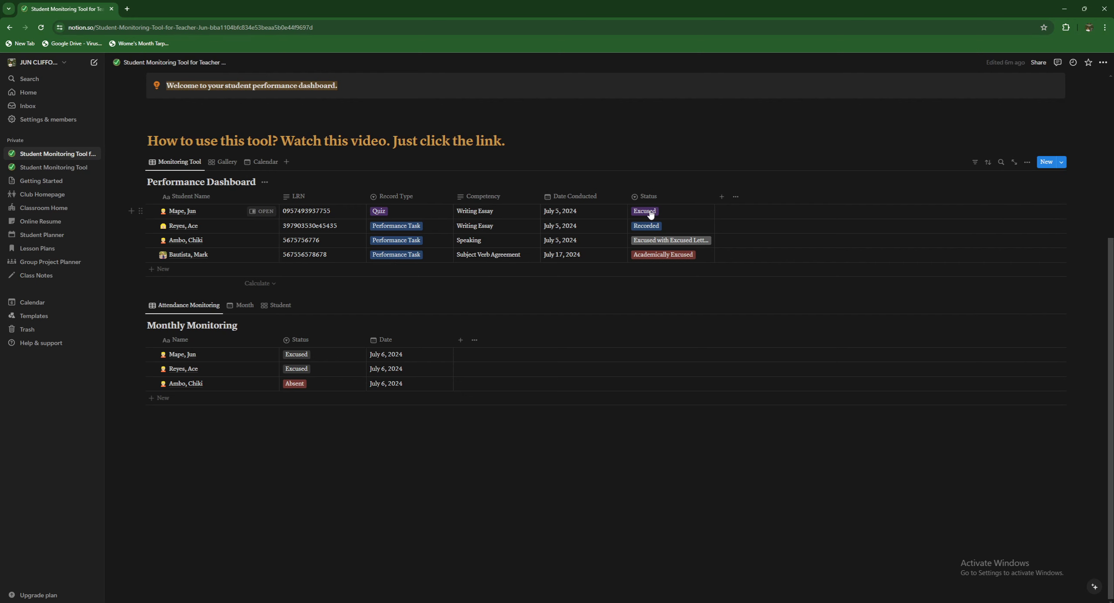
{"action": "left_click", "coordinate": [649, 195]}
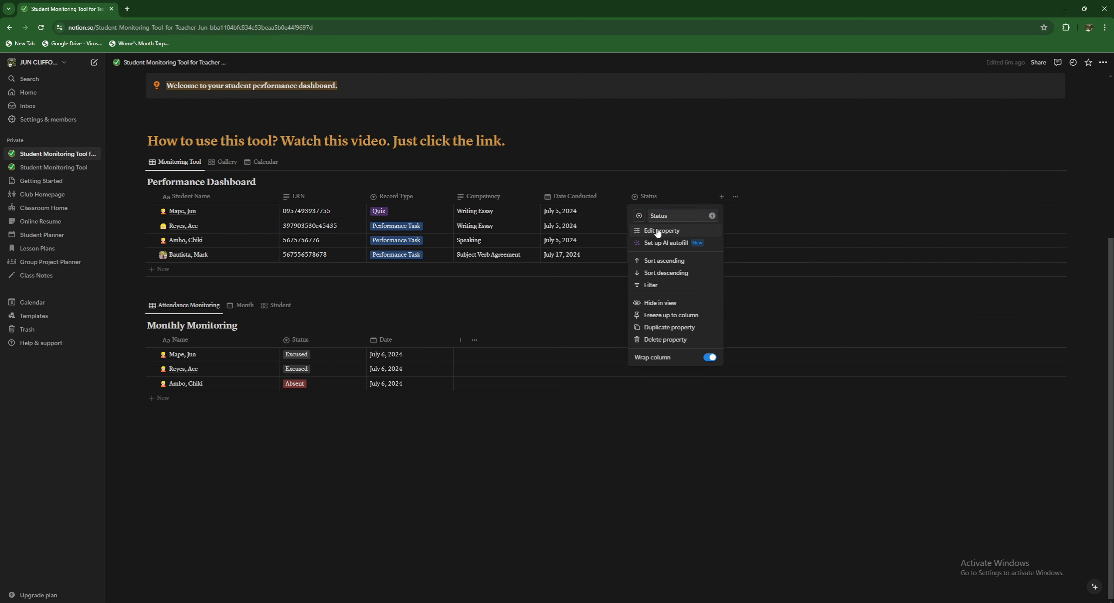
{"action": "left_click", "coordinate": [654, 243]}
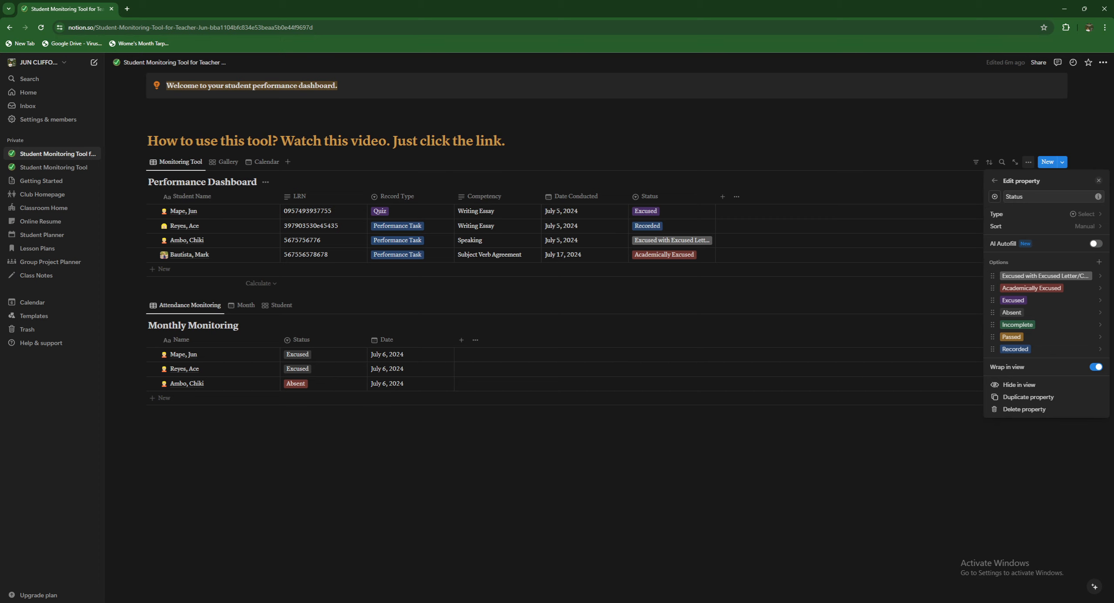
{"action": "left_click", "coordinate": [666, 243]}
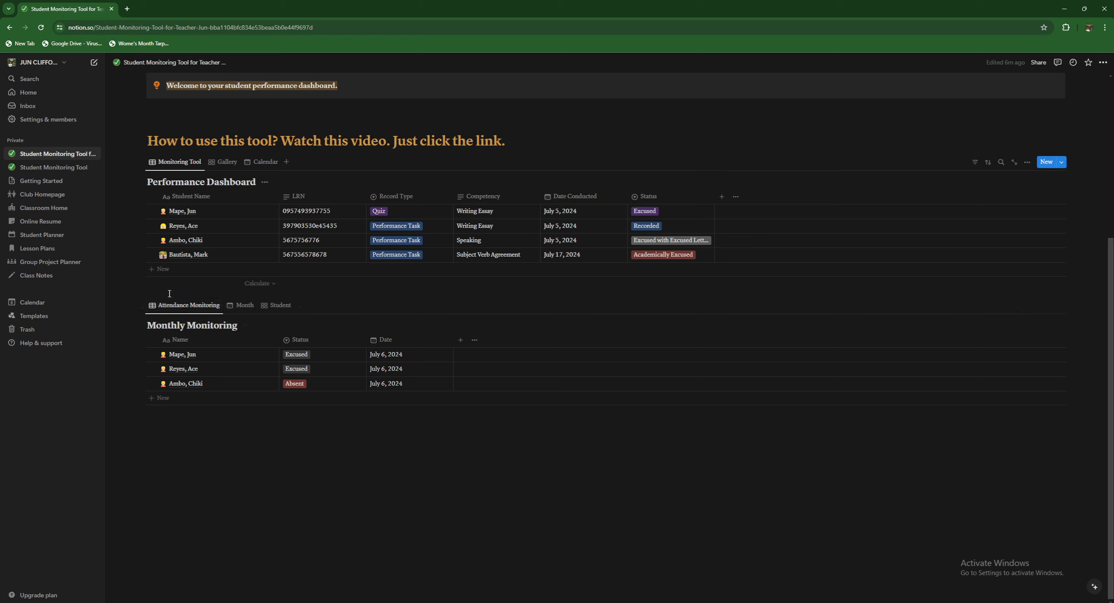
- Show Monthly Monitoring as a gallery, open a student's attendance page and upload a cover photo
{"action": "left_click", "coordinate": [238, 309]}
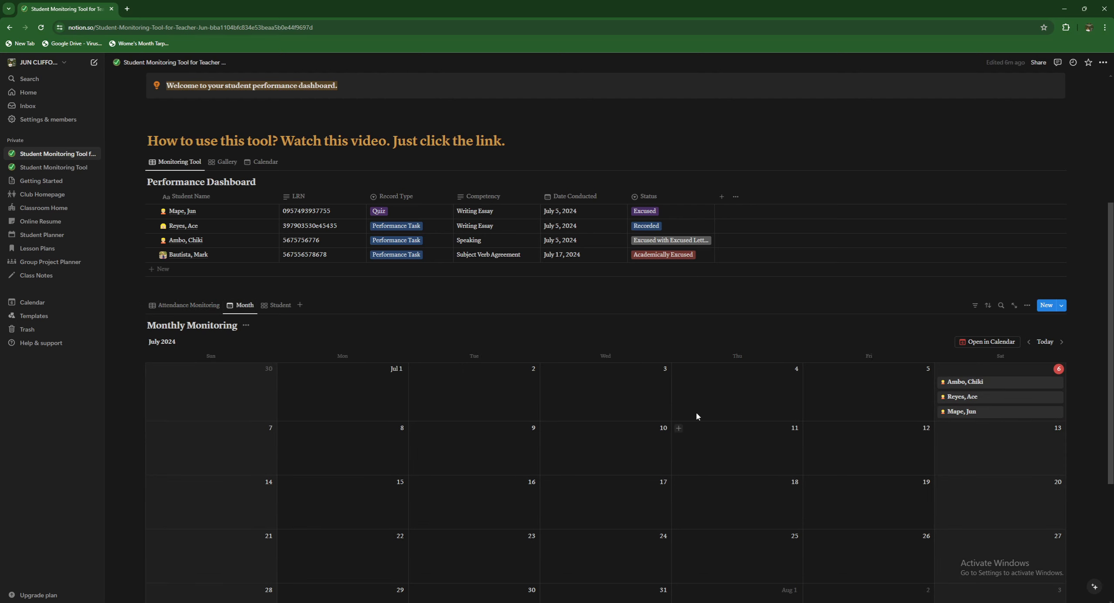
{"action": "left_click", "coordinate": [270, 308]}
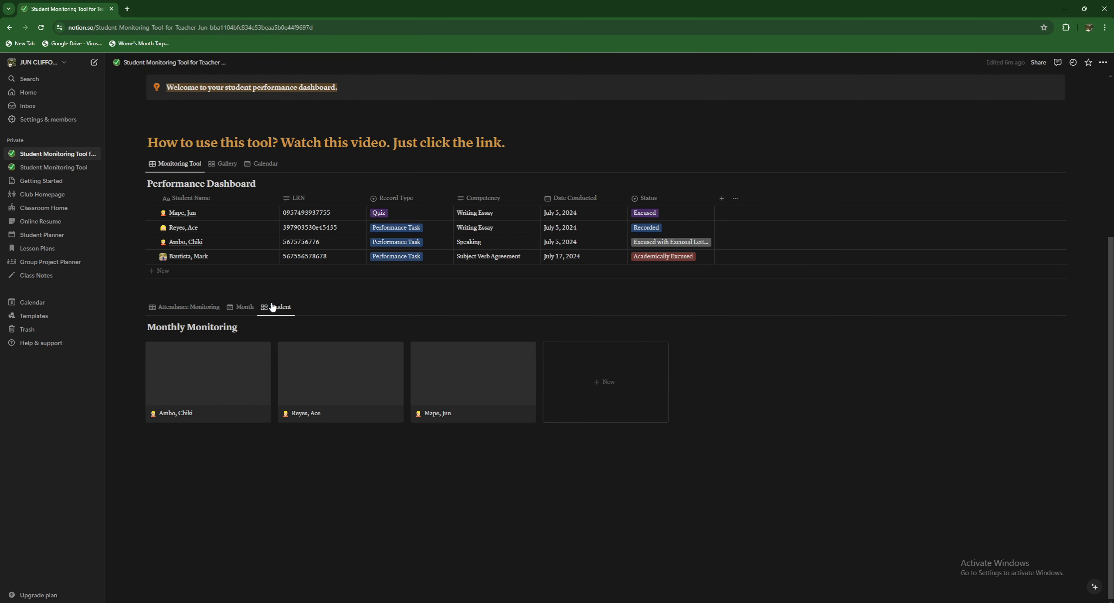
{"action": "left_click", "coordinate": [218, 379]}
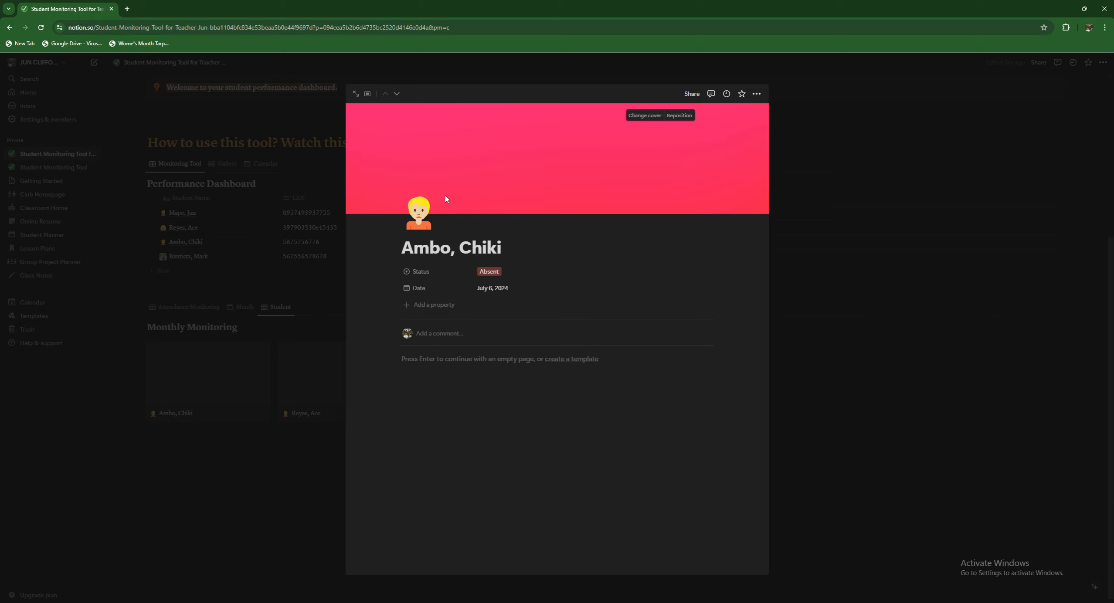
{"action": "left_click", "coordinate": [645, 116]}
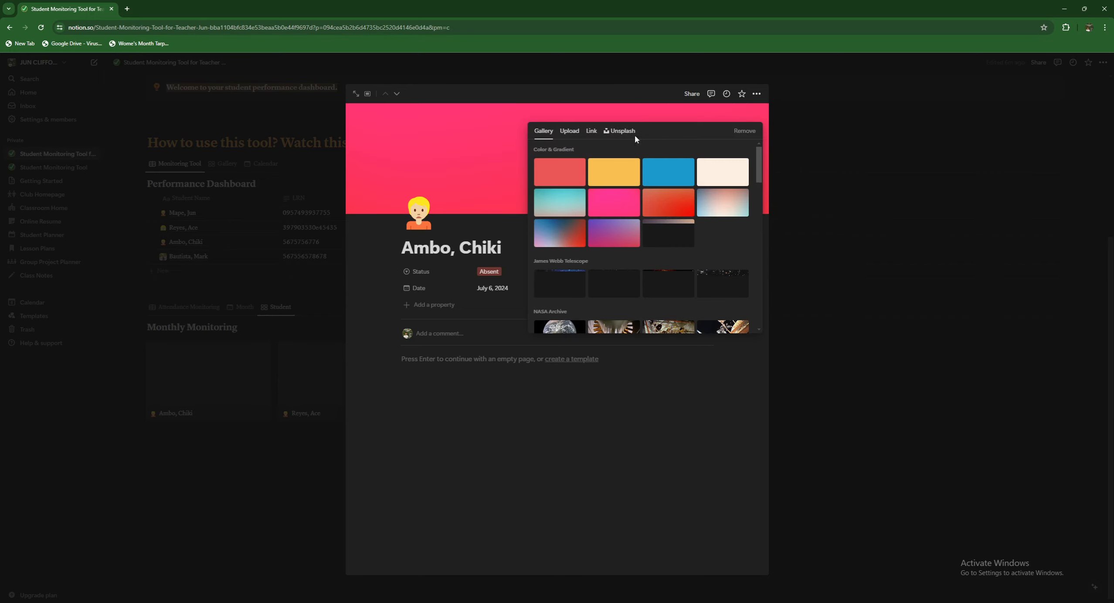
{"action": "left_click", "coordinate": [566, 134]}
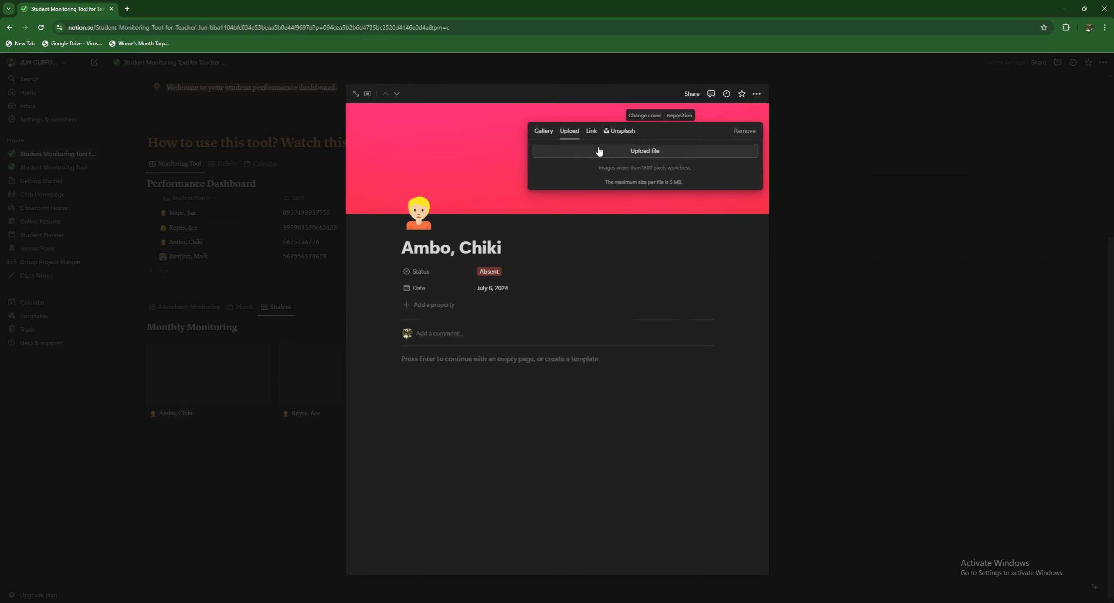
{"action": "left_click", "coordinate": [571, 153]}
{"action": "scroll", "coordinate": [279, 170], "scroll_direction": "down", "scroll_amount": 10}
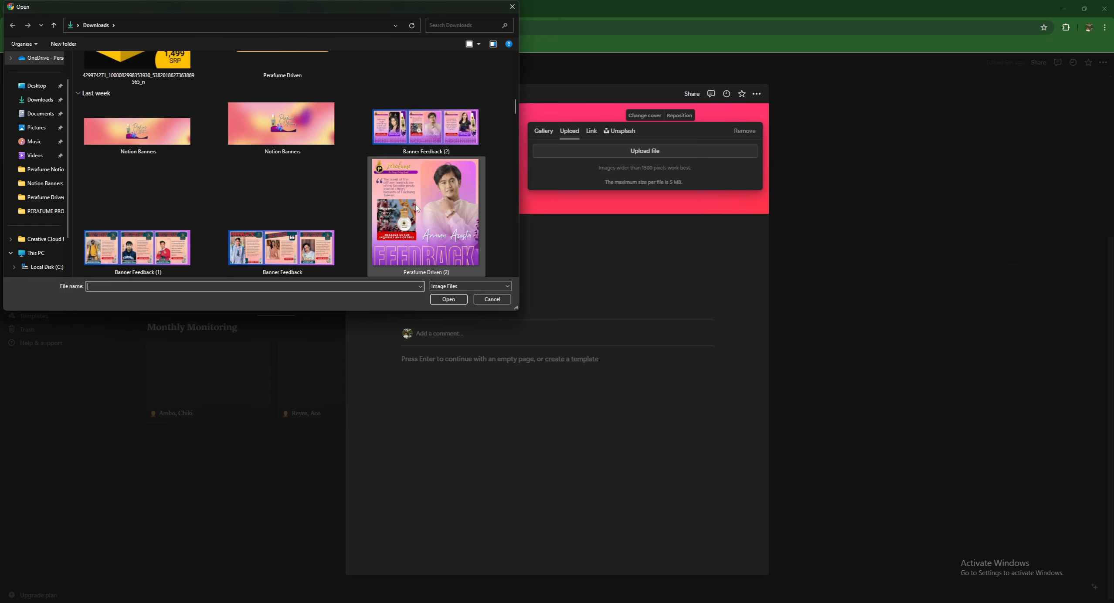
{"action": "scroll", "coordinate": [283, 248], "scroll_direction": "down", "scroll_amount": 5}
{"action": "double_click", "coordinate": [162, 117]}
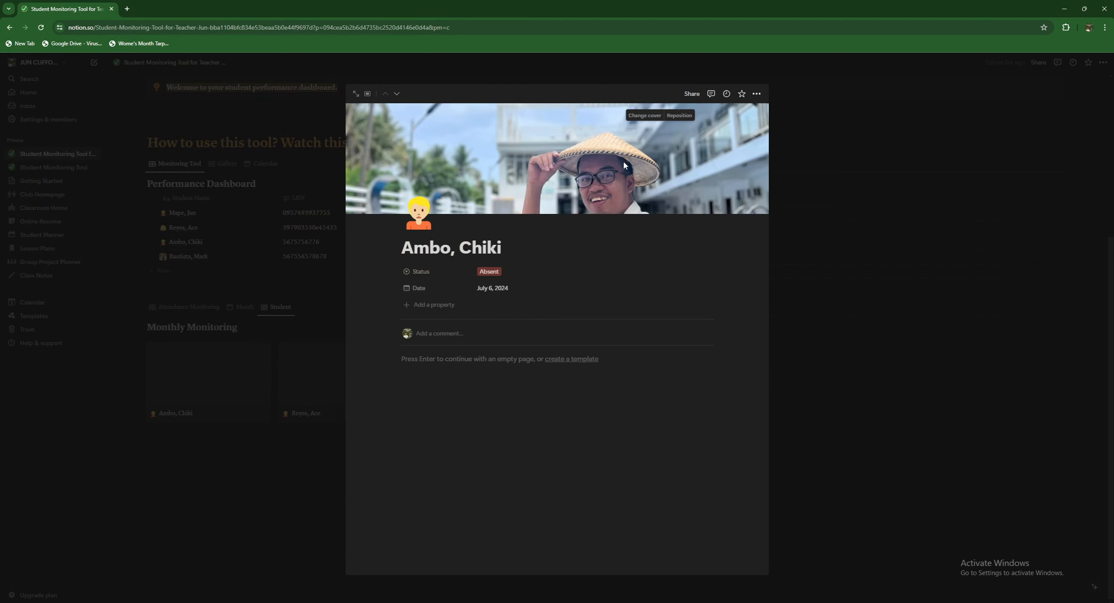
- Shift the cover photo up, save its position and close the page
{"action": "left_click", "coordinate": [674, 115]}
{"action": "left_click_drag", "start_coordinate": [664, 187], "coordinate": [664, 157]}
{"action": "left_click", "coordinate": [657, 116]}
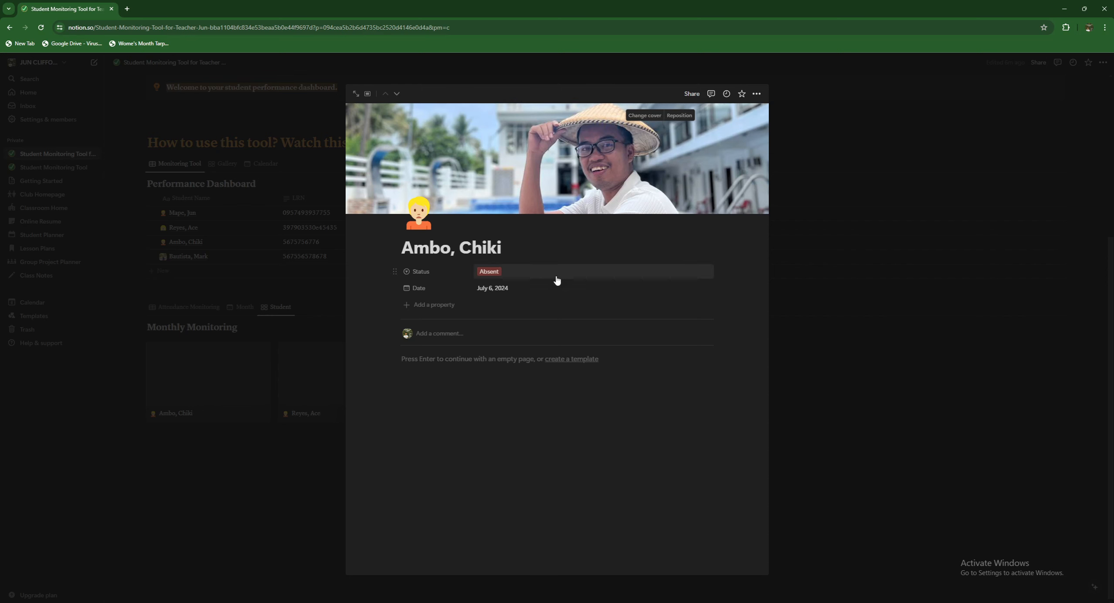
{"action": "left_click", "coordinate": [801, 301]}
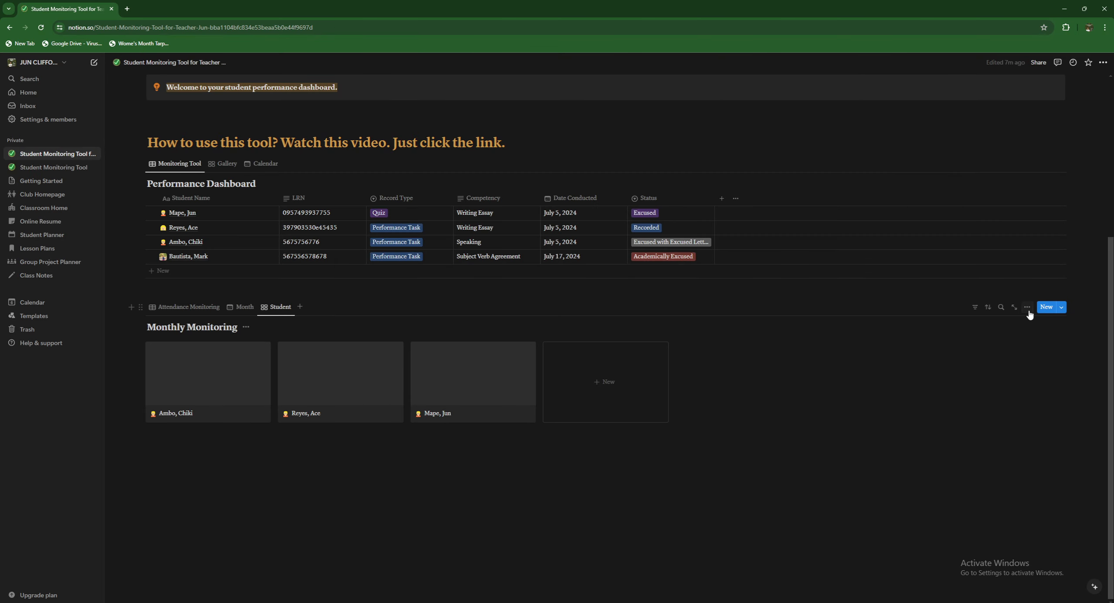
- Set the Monthly Monitoring gallery's card preview to Page cover
{"action": "left_click", "coordinate": [1028, 307]}
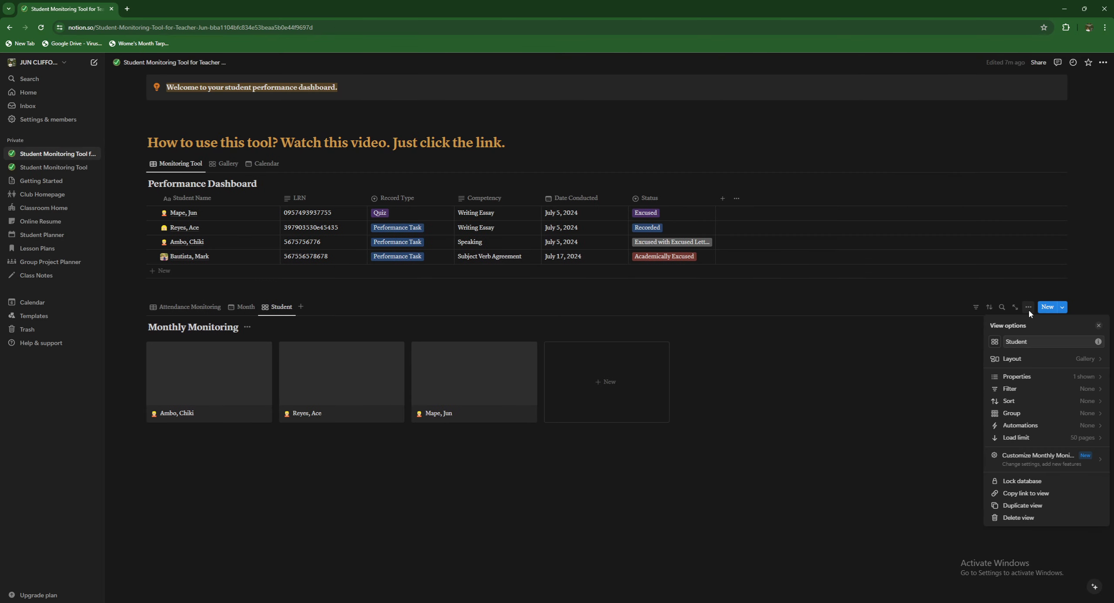
{"action": "left_click", "coordinate": [1085, 377]}
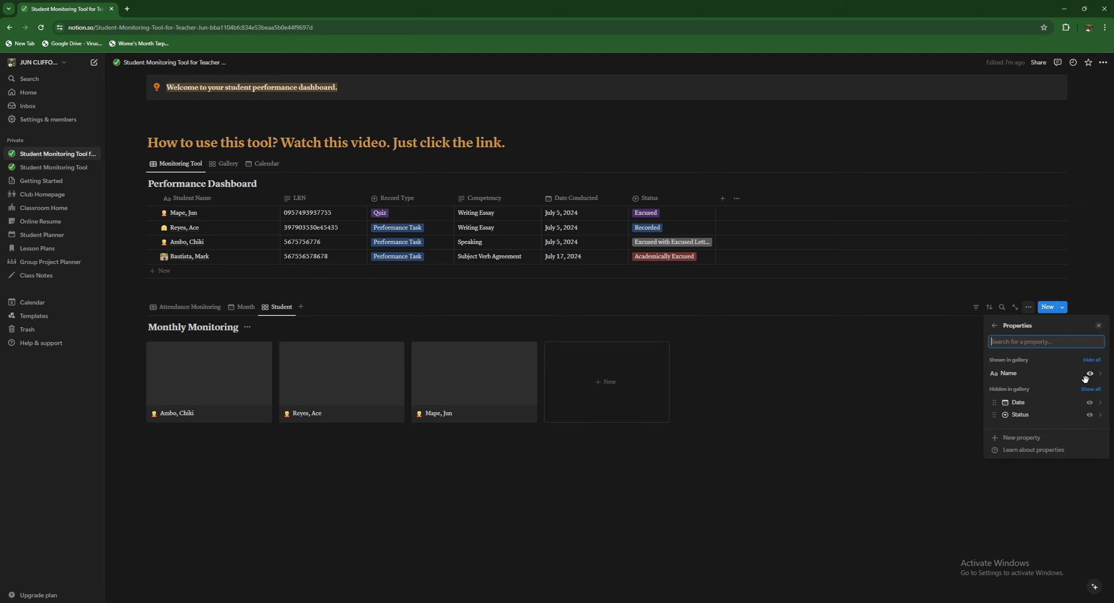
{"action": "left_click", "coordinate": [994, 325]}
{"action": "left_click", "coordinate": [1062, 352]}
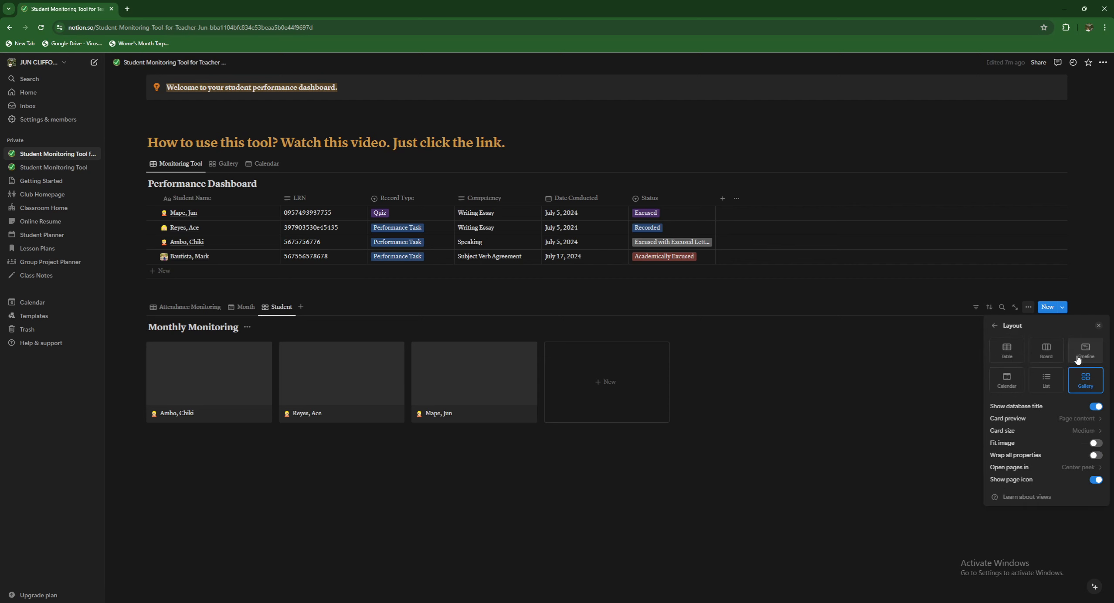
{"action": "left_click", "coordinate": [1086, 419]}
{"action": "left_click", "coordinate": [1042, 449]}
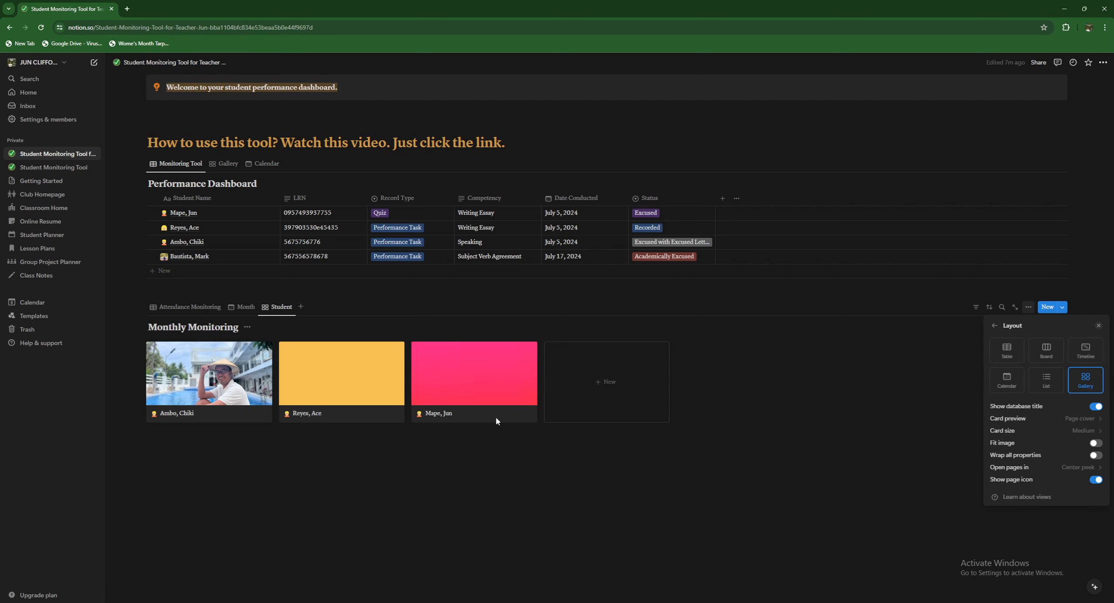
{"action": "left_click", "coordinate": [286, 464]}
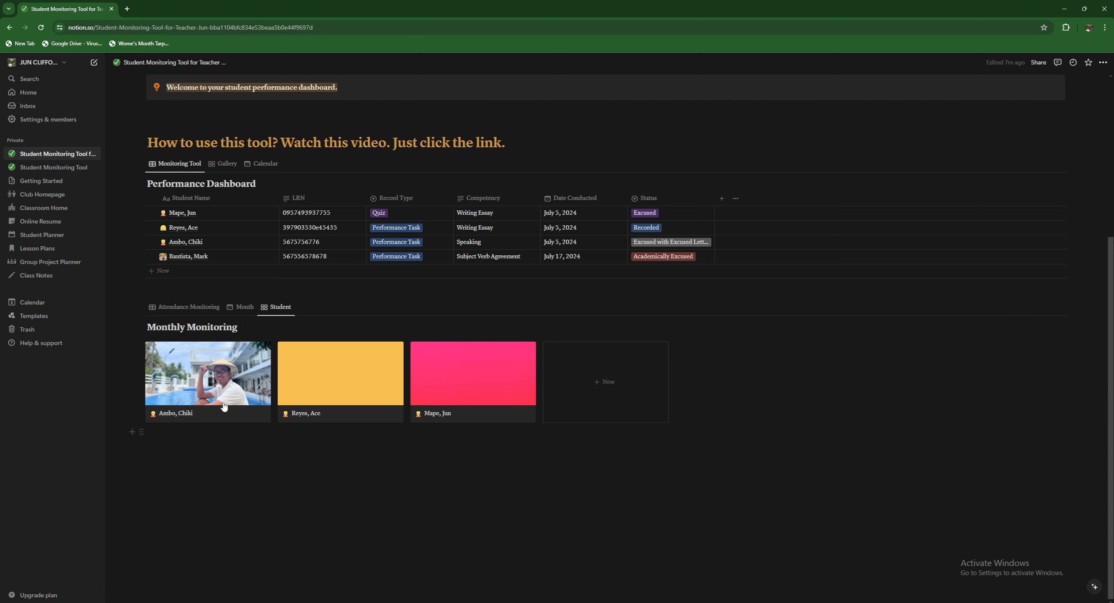
- Switch the Performance Dashboard to its Gallery view
{"action": "scroll", "coordinate": [187, 381], "scroll_direction": "up", "scroll_amount": 3}
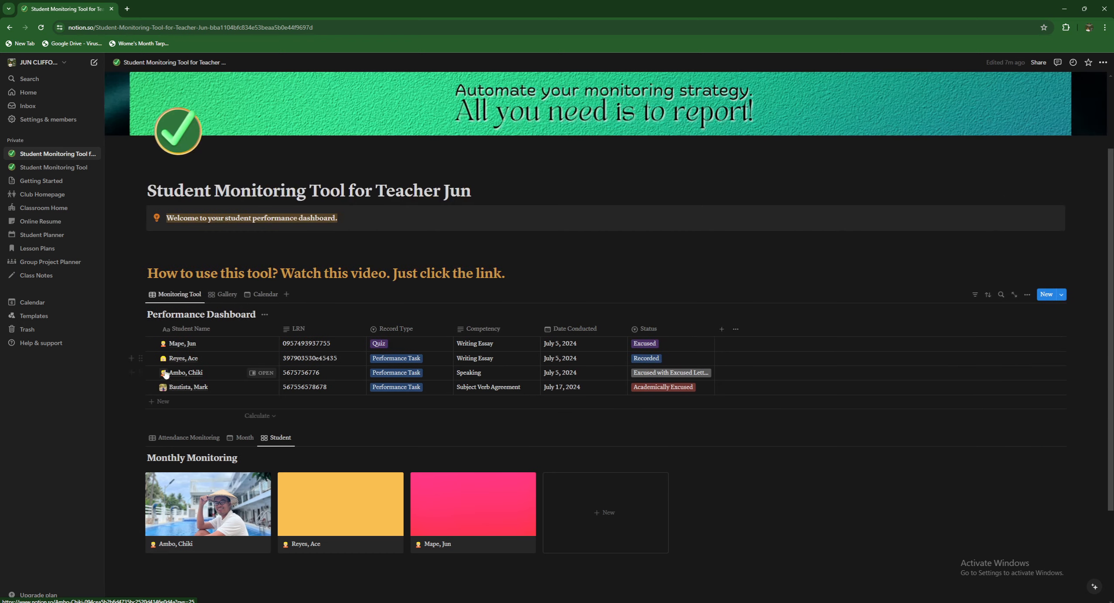
{"action": "left_click", "coordinate": [217, 297]}
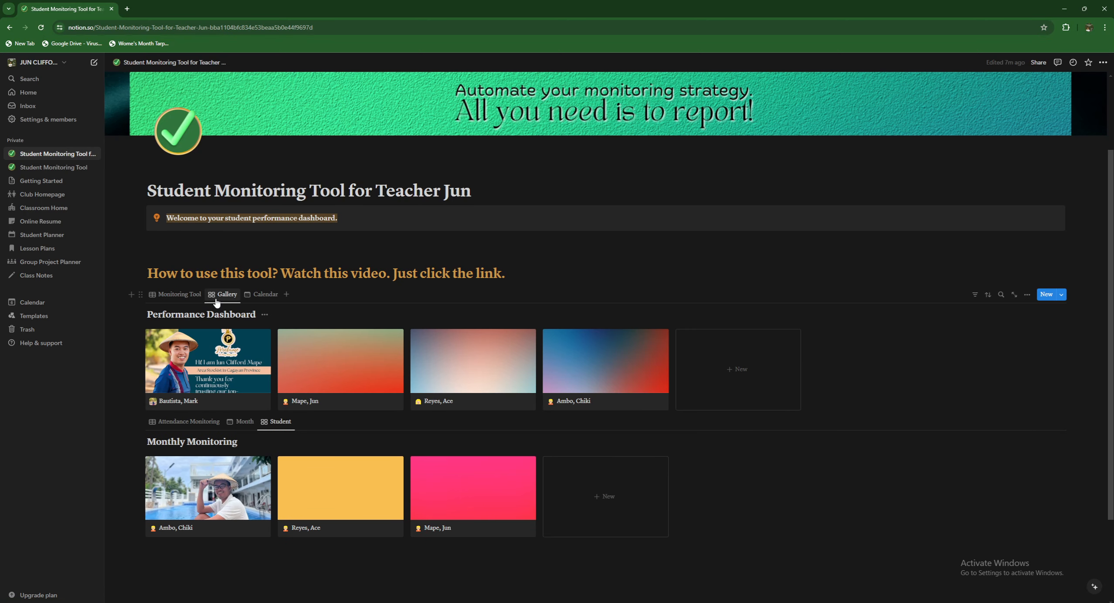
{"action": "scroll", "coordinate": [249, 353], "scroll_direction": "down", "scroll_amount": 2}
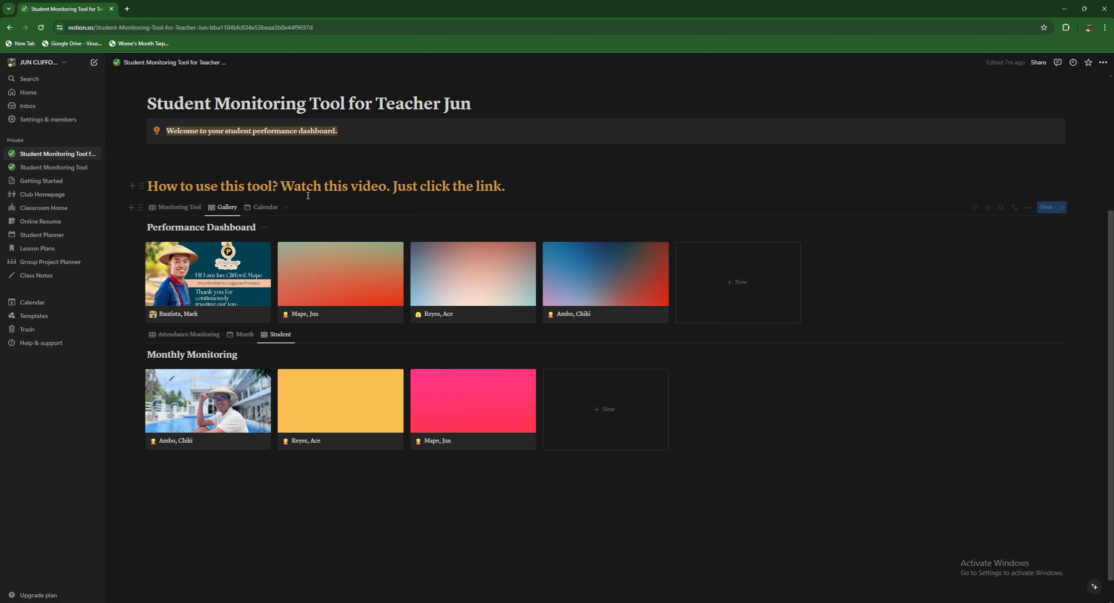
- Add a new line below the heading, type 'JULY MONITORING', then delete it
{"action": "key", "text": "Return"}
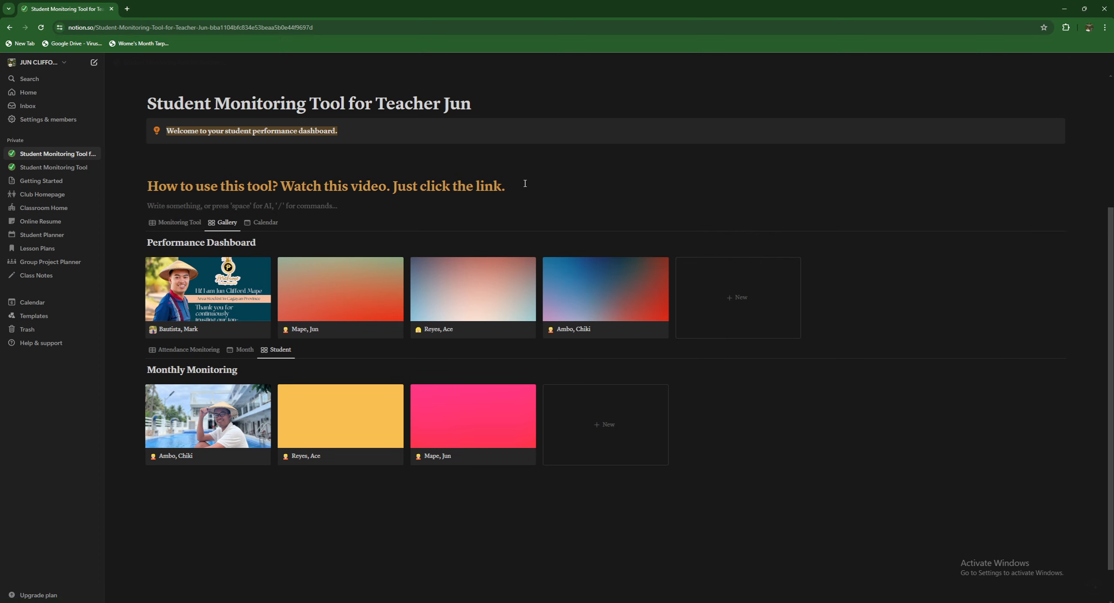
{"action": "type", "text": "JULY"}
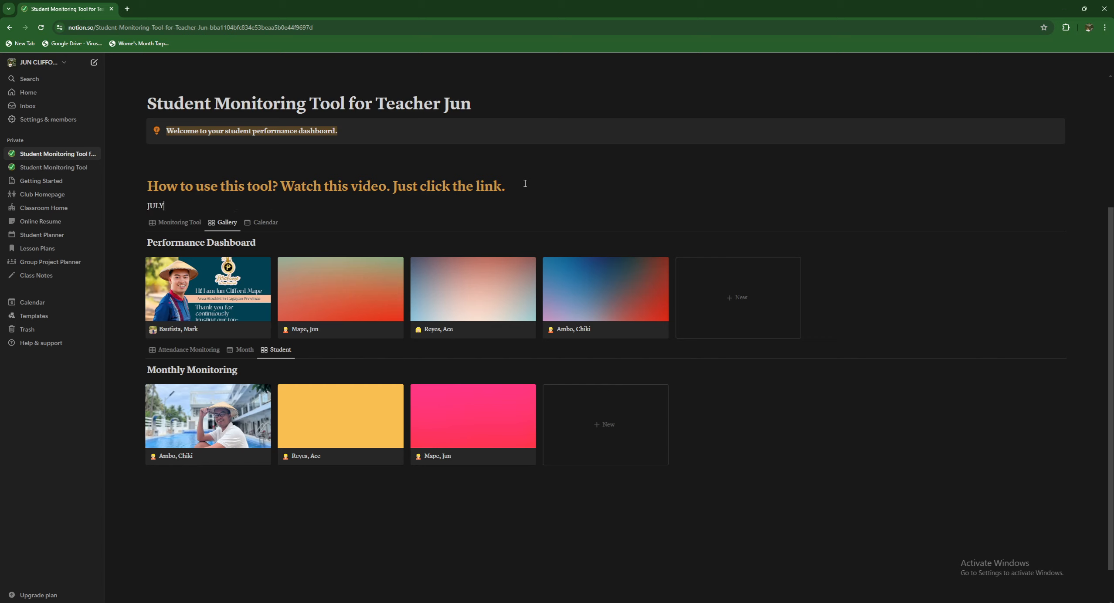
{"action": "type", "text": " DAS"}
{"action": "key", "text": "BackSpace"}
{"action": "key", "text": "BackSpace"}
{"action": "key", "text": "BackSpace"}
{"action": "key", "text": "BackSpace"}
{"action": "type", "text": "MONITORING"}
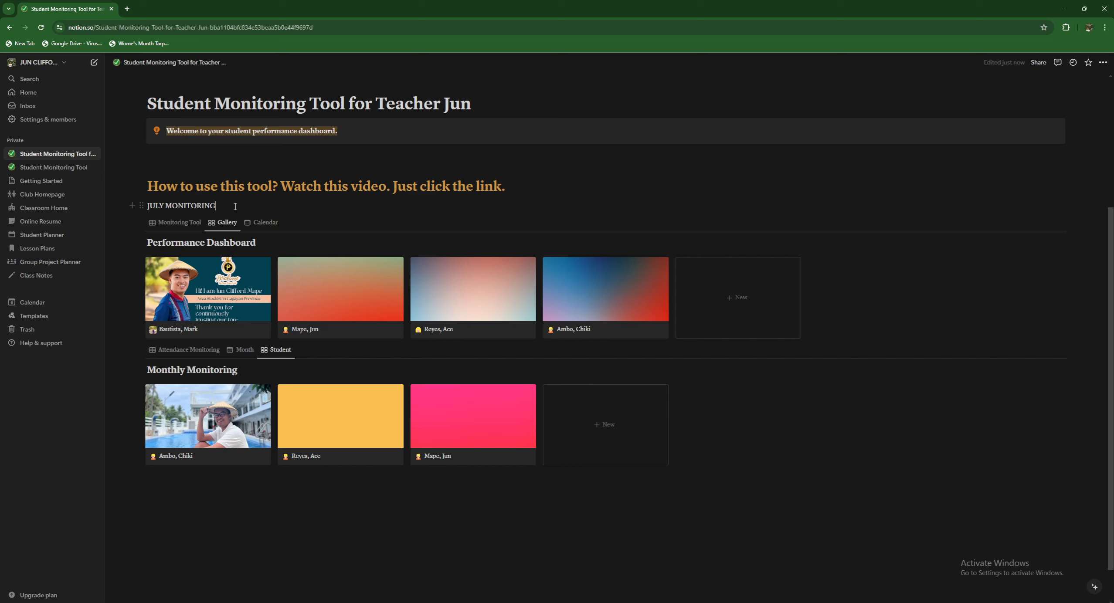
{"action": "left_click_drag", "start_coordinate": [220, 205], "coordinate": [148, 206]}
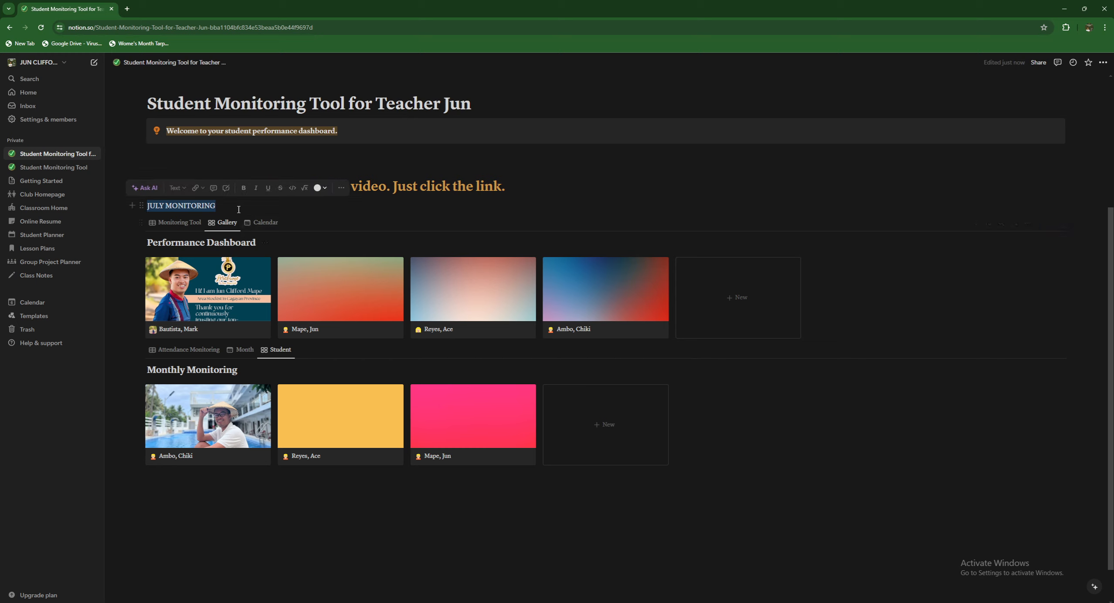
{"action": "key", "text": "BackSpace"}
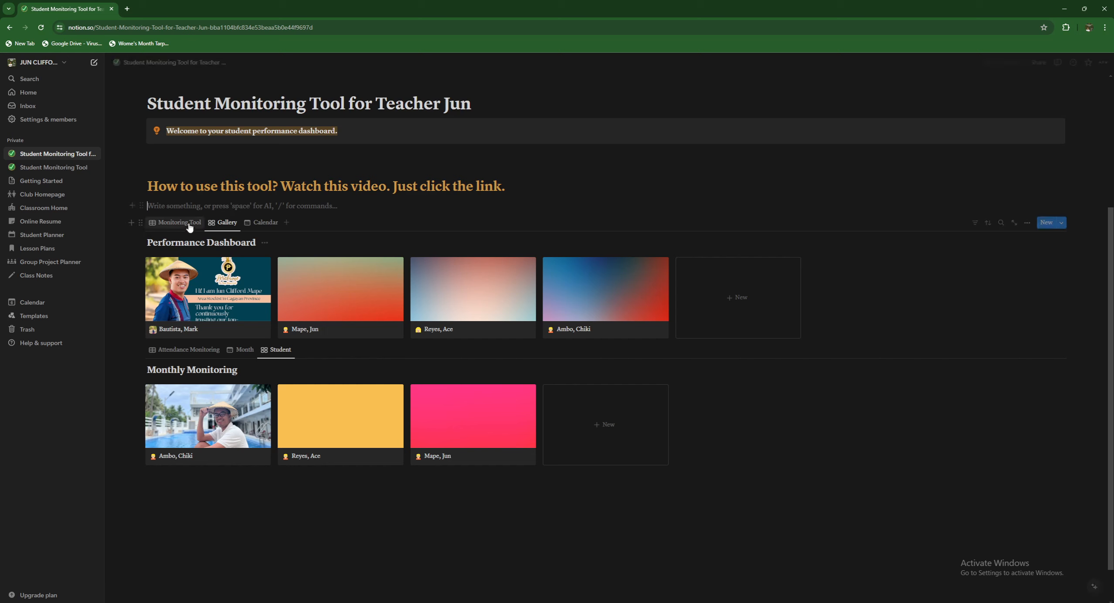
- Type 'Monthly Monitoring' on the empty line above the Performance Dashboard gallery
{"action": "left_click", "coordinate": [139, 222]}
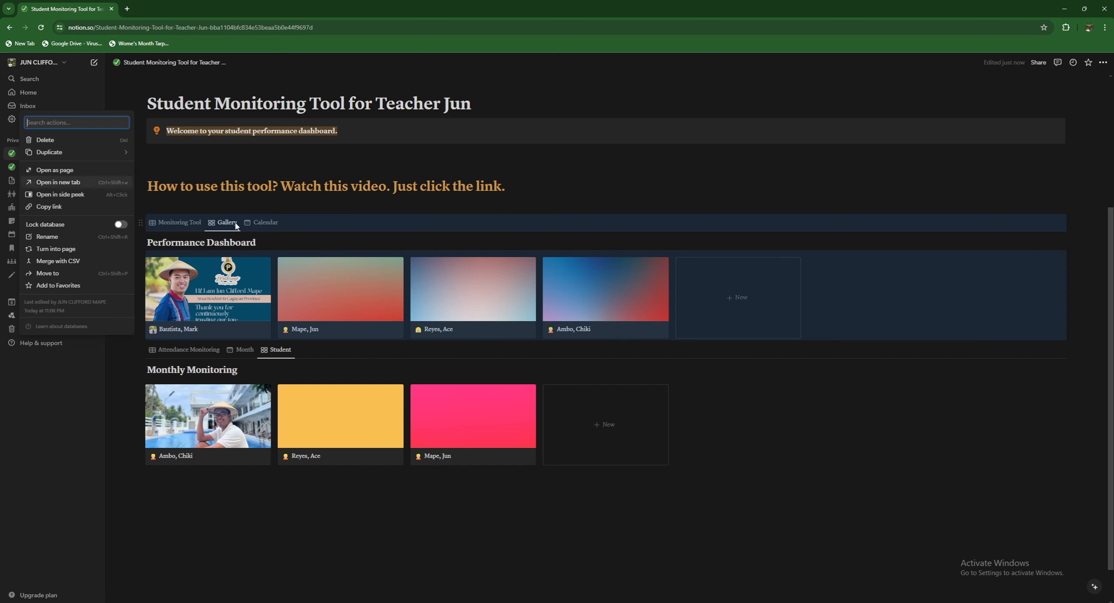
{"action": "left_click", "coordinate": [234, 206]}
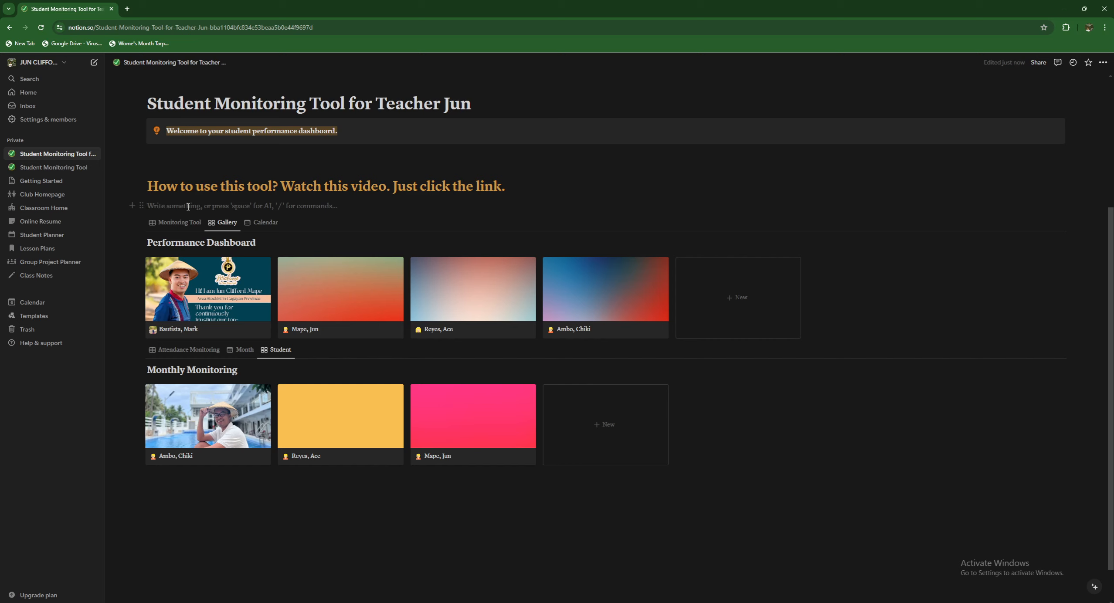
{"action": "type", "text": "asdfsd"}
{"action": "key", "text": "BackSpace"}
{"action": "key", "text": "BackSpace"}
{"action": "key", "text": "BackSpace"}
{"action": "key", "text": "BackSpace"}
{"action": "key", "text": "BackSpace"}
{"action": "key", "text": "BackSpace"}
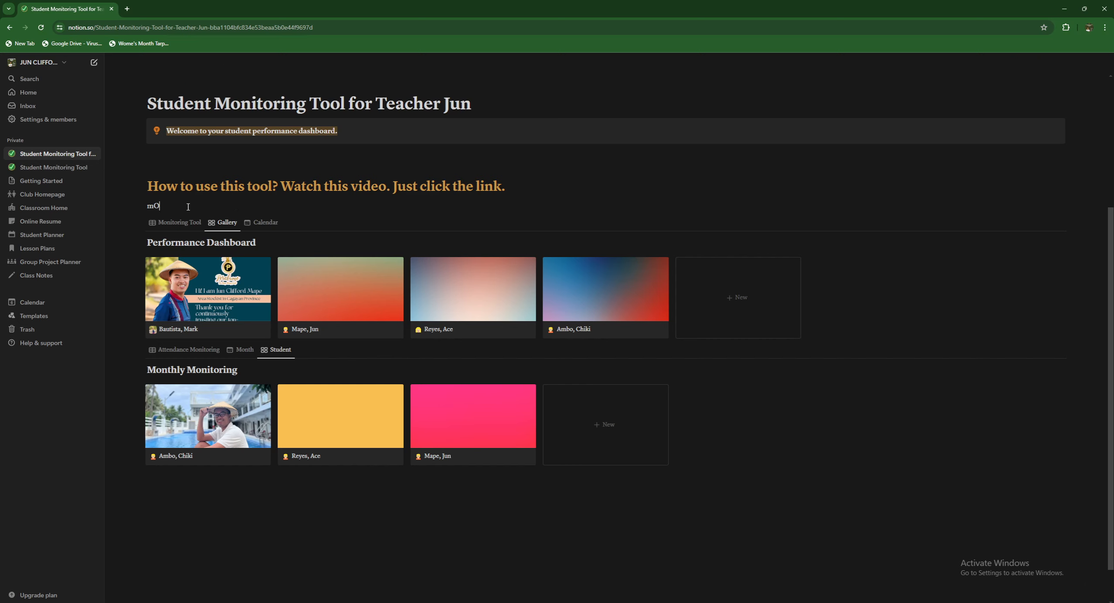
{"action": "type", "text": "nO"}
{"action": "key", "text": "BackSpace"}
{"action": "key", "text": "BackSpace"}
{"action": "type", "text": "N"}
{"action": "key", "text": "BackSpace"}
{"action": "type", "text": "oted"}
{"action": "key", "text": "BackSpace"}
{"action": "key", "text": "BackSpace"}
{"action": "key", "text": "BackSpace"}
{"action": "key", "text": "BackSpace"}
{"action": "key", "text": "BackSpace"}
{"action": "type", "text": "Monthly Monitor"}
- Turn the Monthly Monitoring line into a callout and move the Performance Dashboard gallery inside it
{"action": "left_click", "coordinate": [142, 204]}
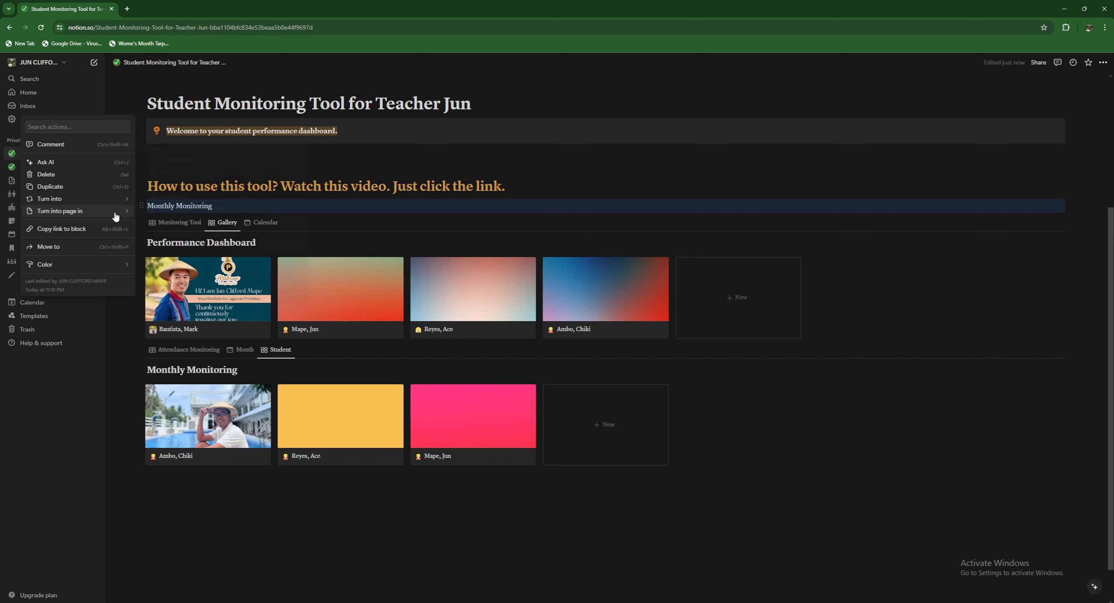
{"action": "mouse_move", "coordinate": [111, 199]}
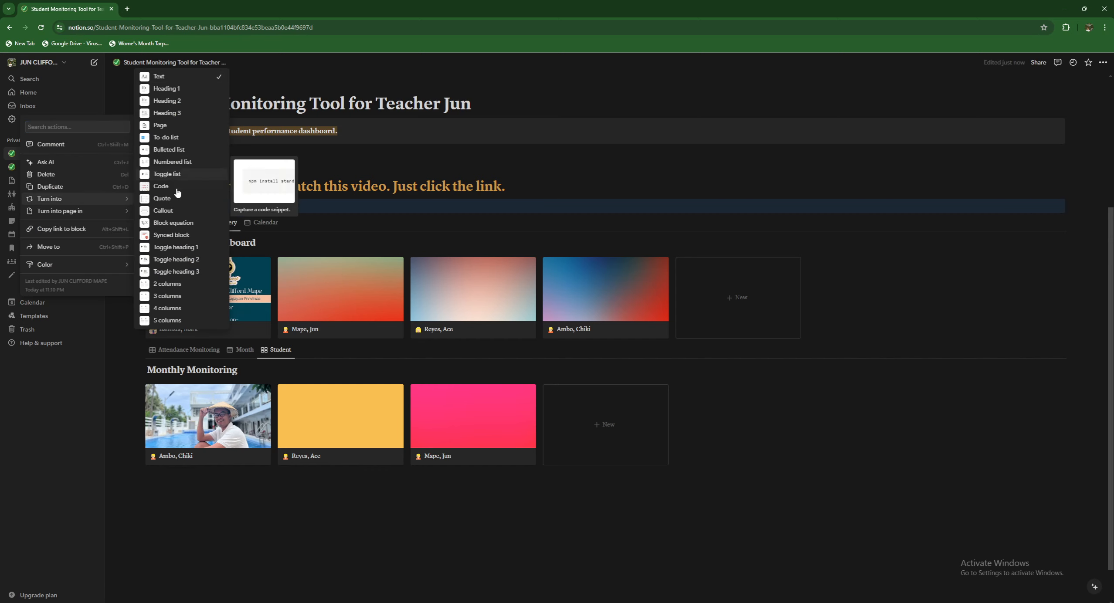
{"action": "left_click", "coordinate": [163, 210]}
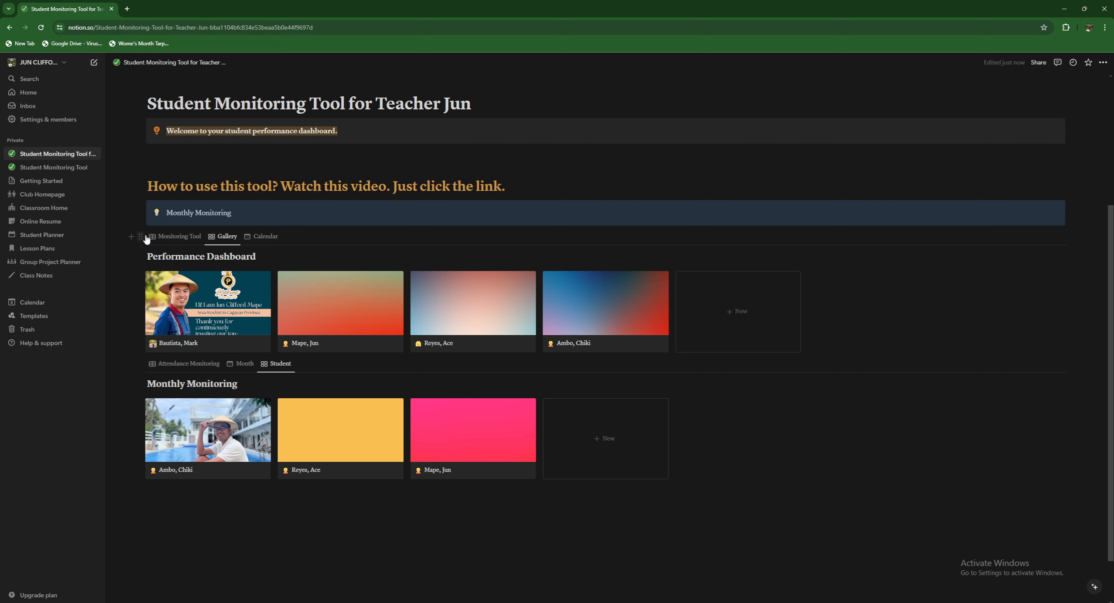
{"action": "left_click_drag", "start_coordinate": [144, 237], "coordinate": [173, 218]}
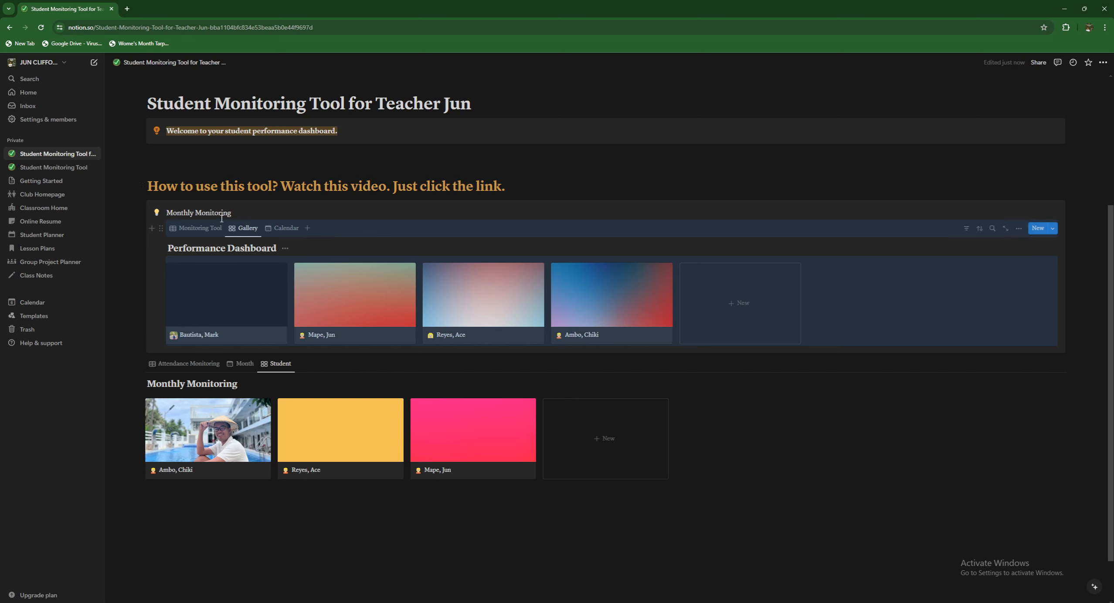
- Make the Monthly Monitoring callout title bold
{"action": "left_click_drag", "start_coordinate": [232, 212], "coordinate": [166, 213]}
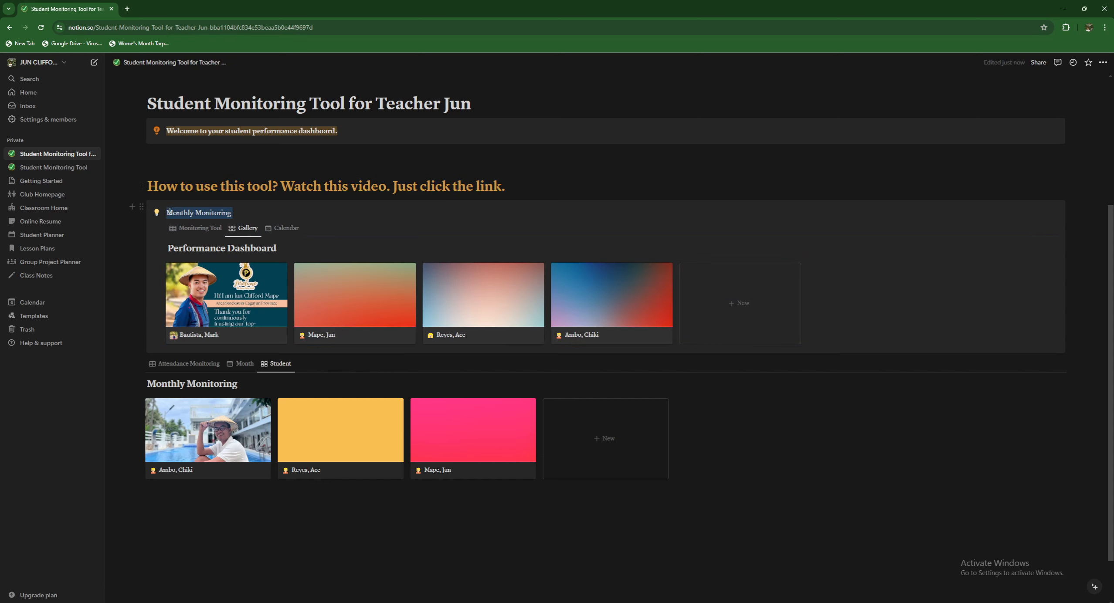
{"action": "left_click", "coordinate": [271, 195]}
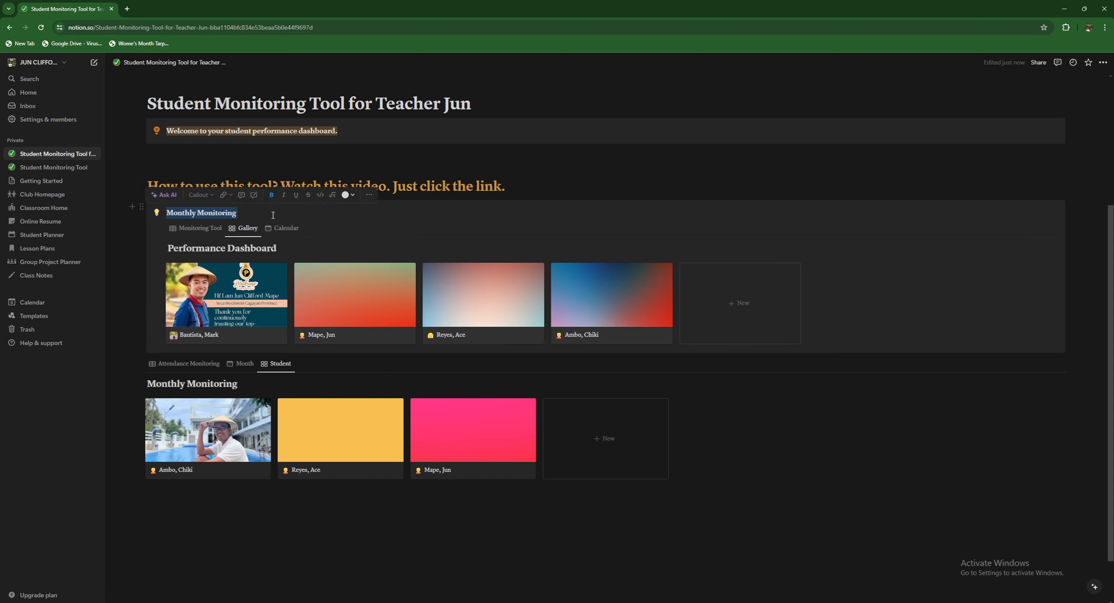
{"action": "left_click", "coordinate": [271, 213]}
{"action": "scroll", "coordinate": [281, 293], "scroll_direction": "down", "scroll_amount": 1}
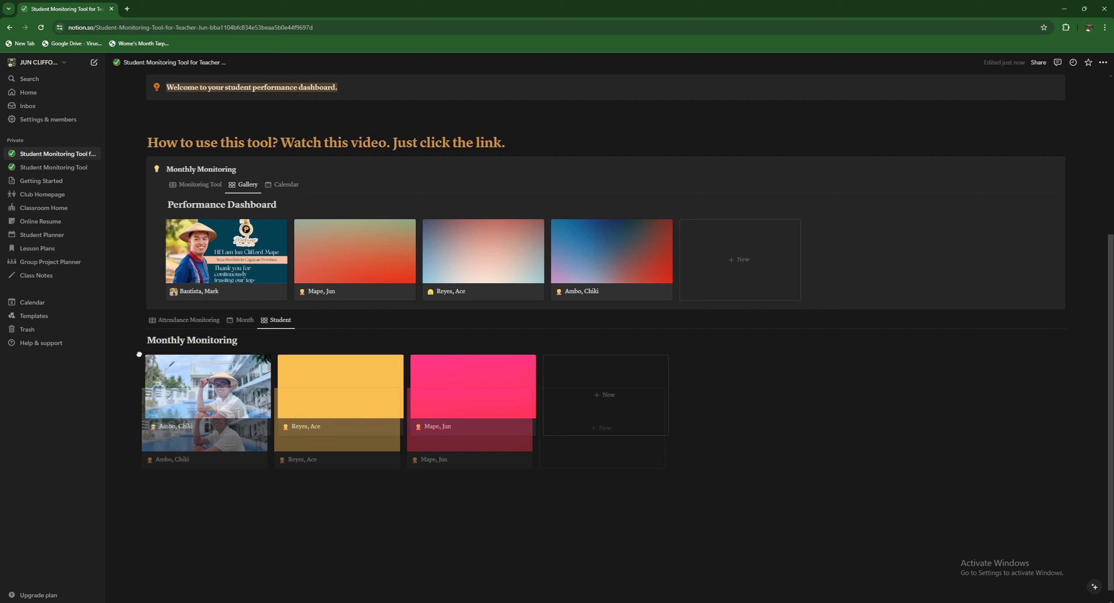
- Type 'Monthly Attendance Checking' on a new line below the lower student gallery
{"action": "left_click", "coordinate": [142, 321]}
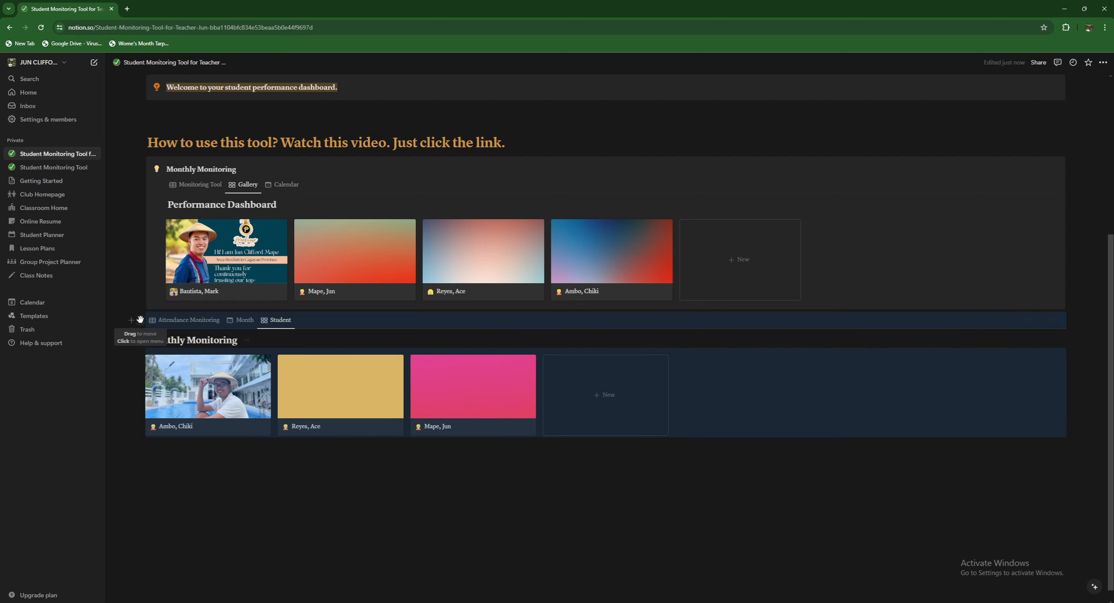
{"action": "left_click", "coordinate": [179, 458]}
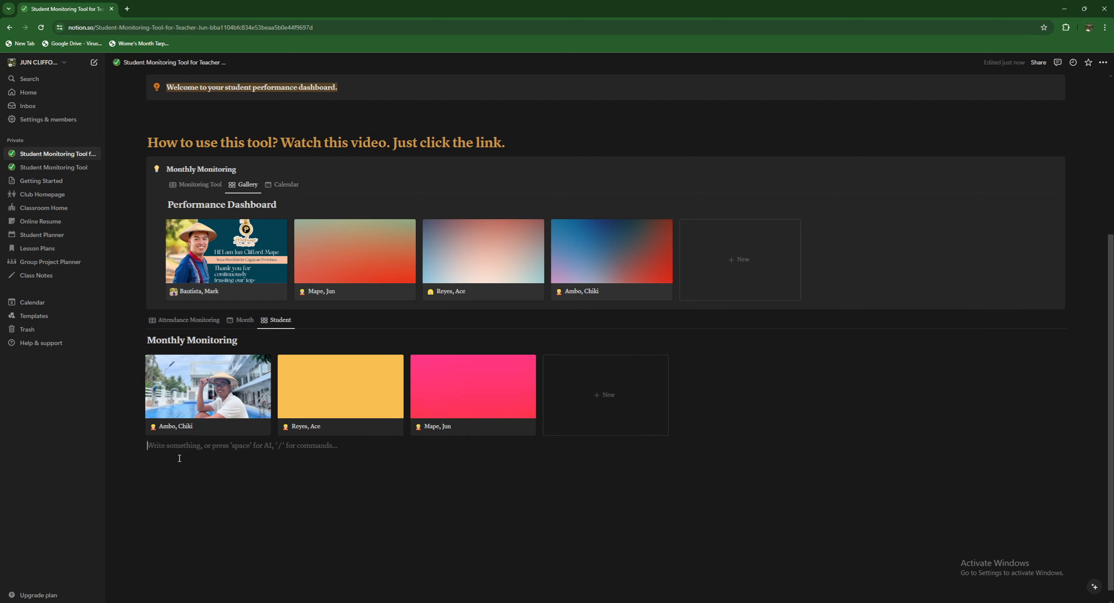
{"action": "type", "text": "Month"}
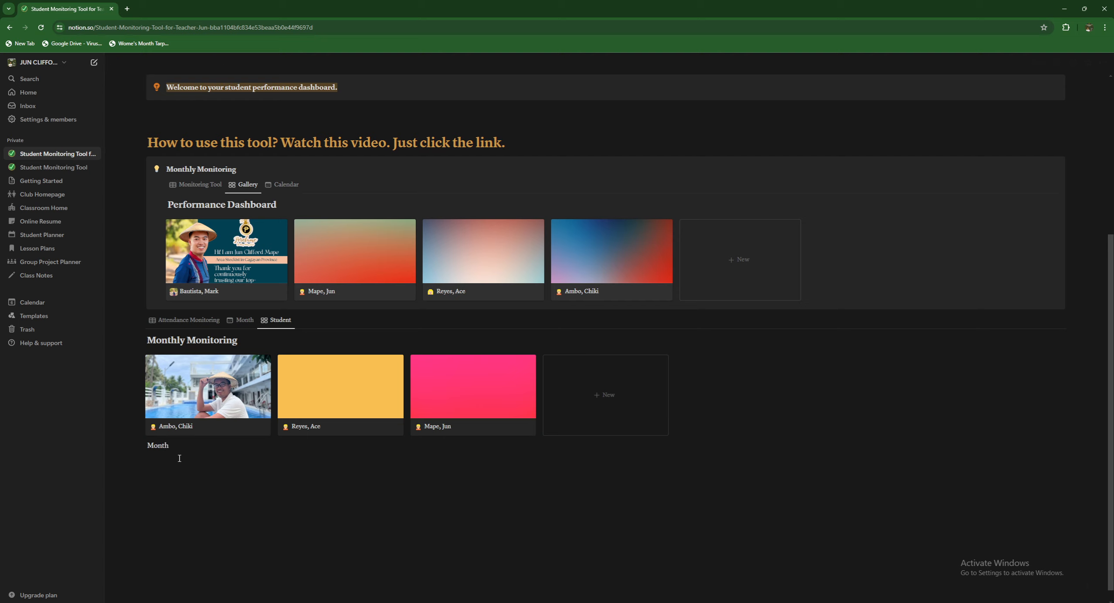
{"action": "type", "text": "ly Attendance Checking"}
{"action": "key", "text": "ctrl+shift+Left"}
{"action": "key", "text": "ctrl+shift+Left"}
{"action": "key", "text": "ctrl+shift+Left"}
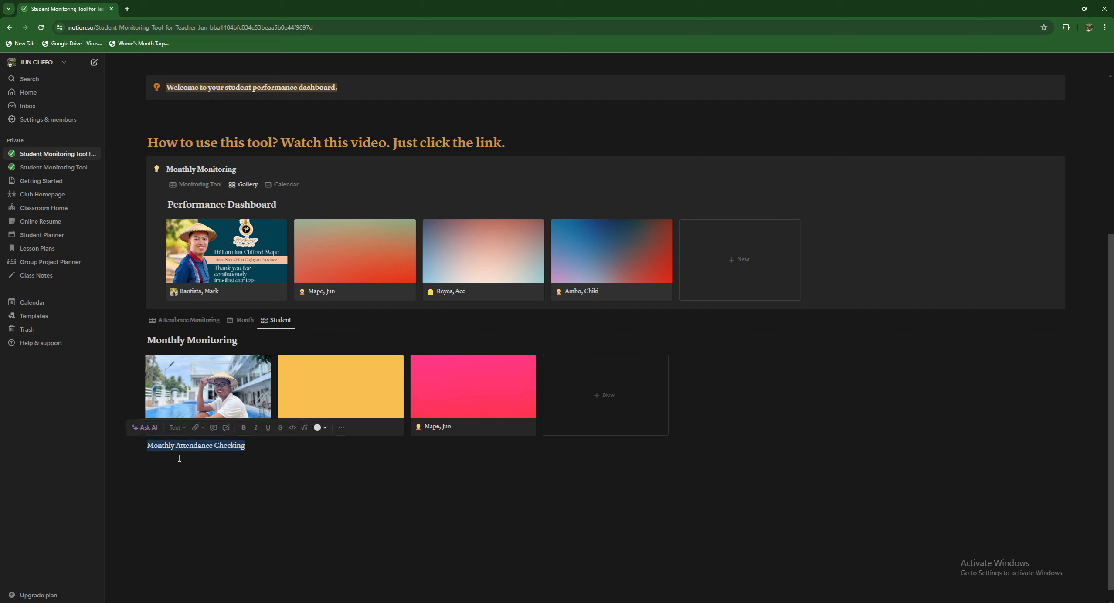
- Turn Monthly Attendance Checking into a callout and move the Student gallery inside it
{"action": "left_click", "coordinate": [139, 447]}
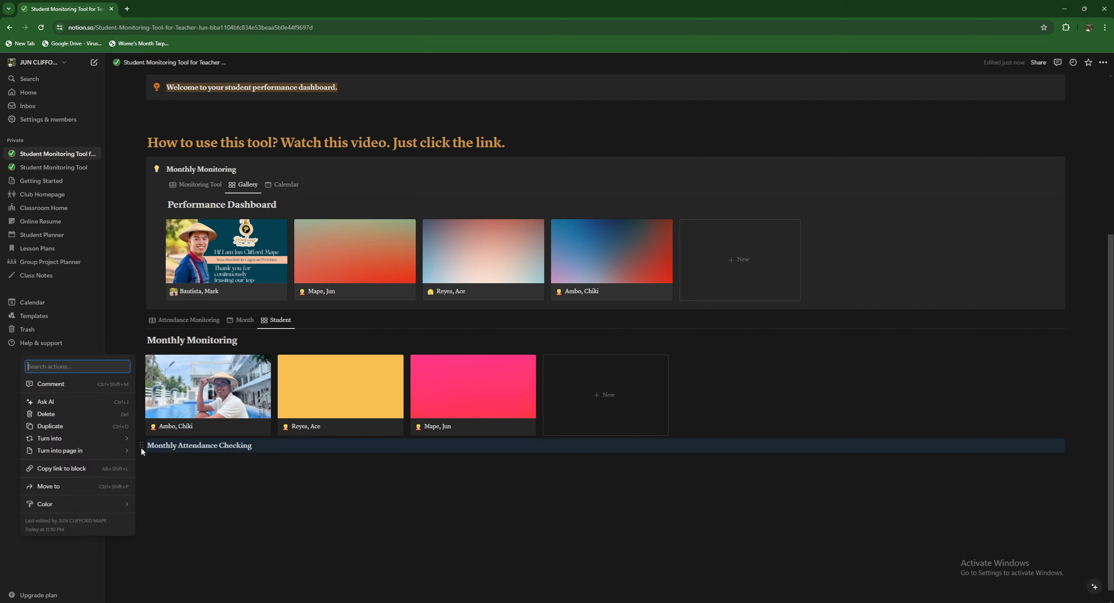
{"action": "mouse_move", "coordinate": [111, 443]}
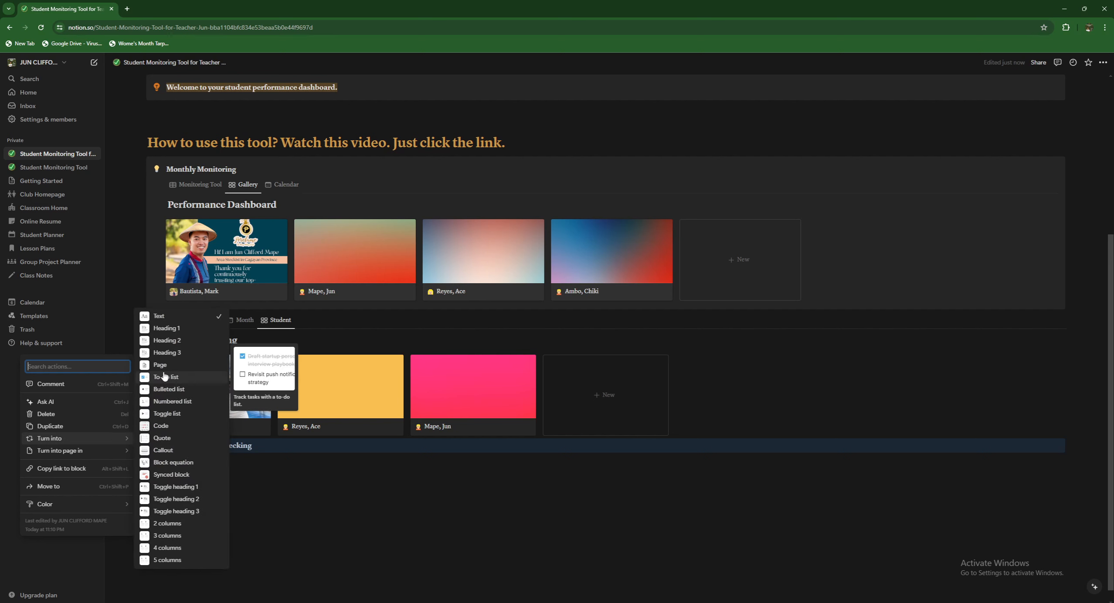
{"action": "left_click", "coordinate": [164, 451]}
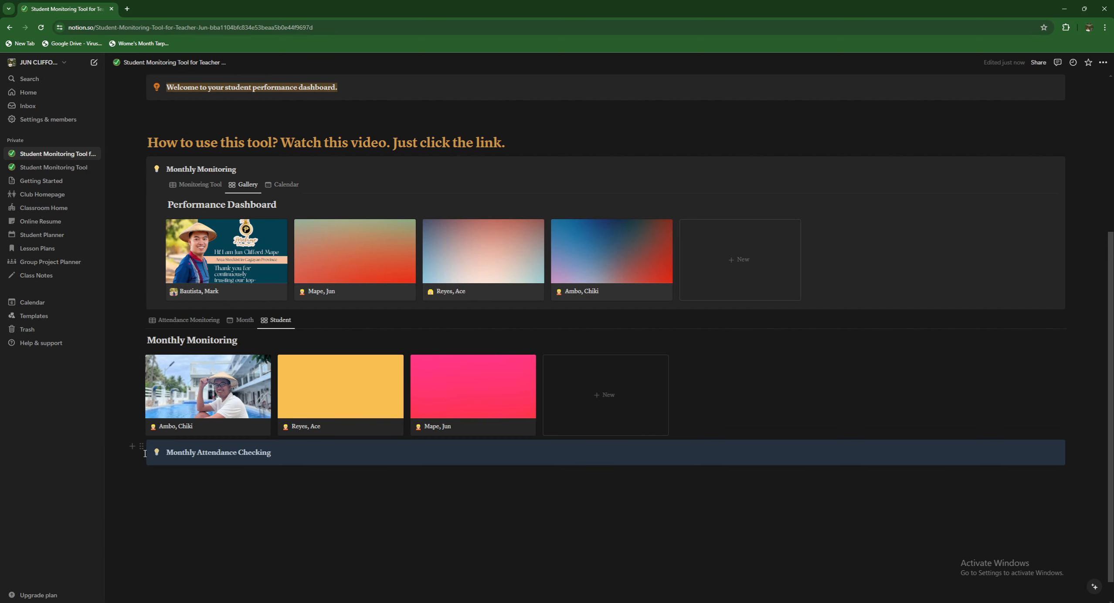
{"action": "left_click_drag", "start_coordinate": [143, 327], "coordinate": [174, 456]}
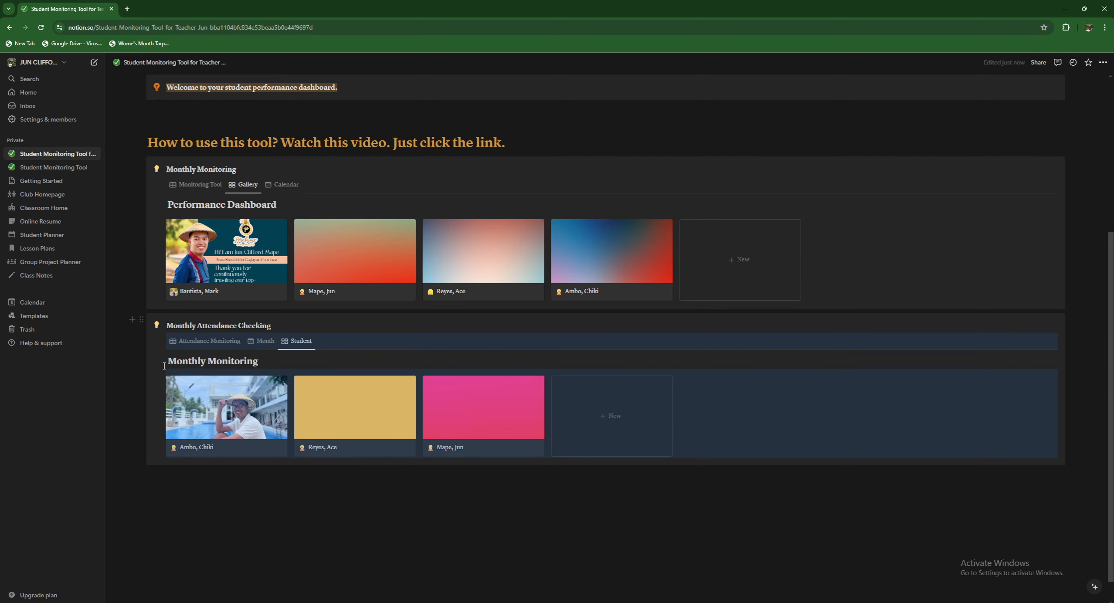
{"action": "left_click", "coordinate": [358, 514]}
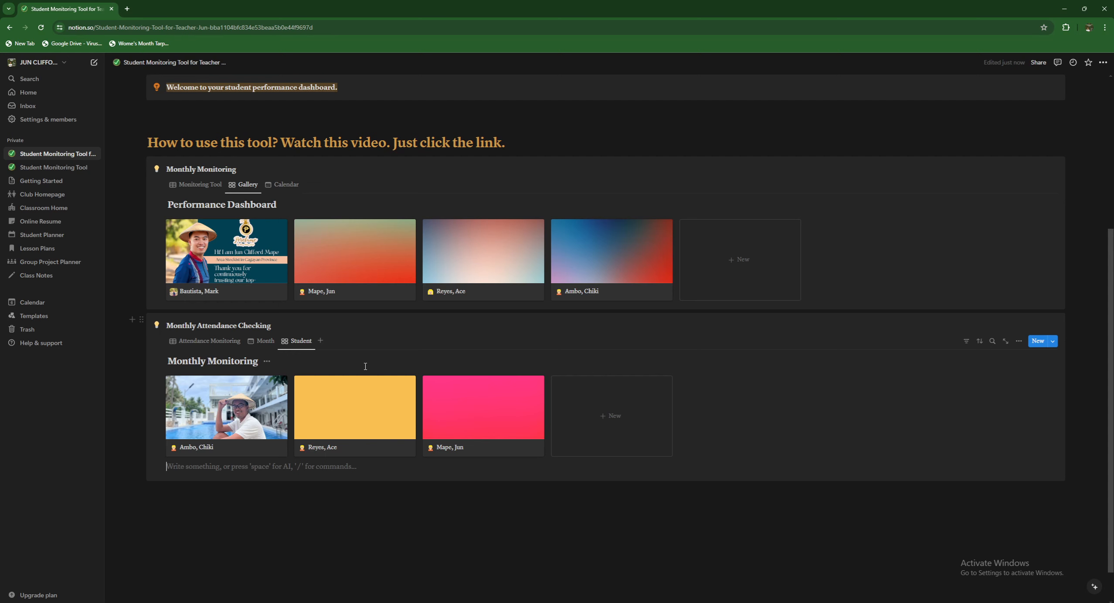
- Scroll to the top of the Student Monitoring Tool page and open its Share menu
{"action": "scroll", "coordinate": [318, 367], "scroll_direction": "up", "scroll_amount": 5}
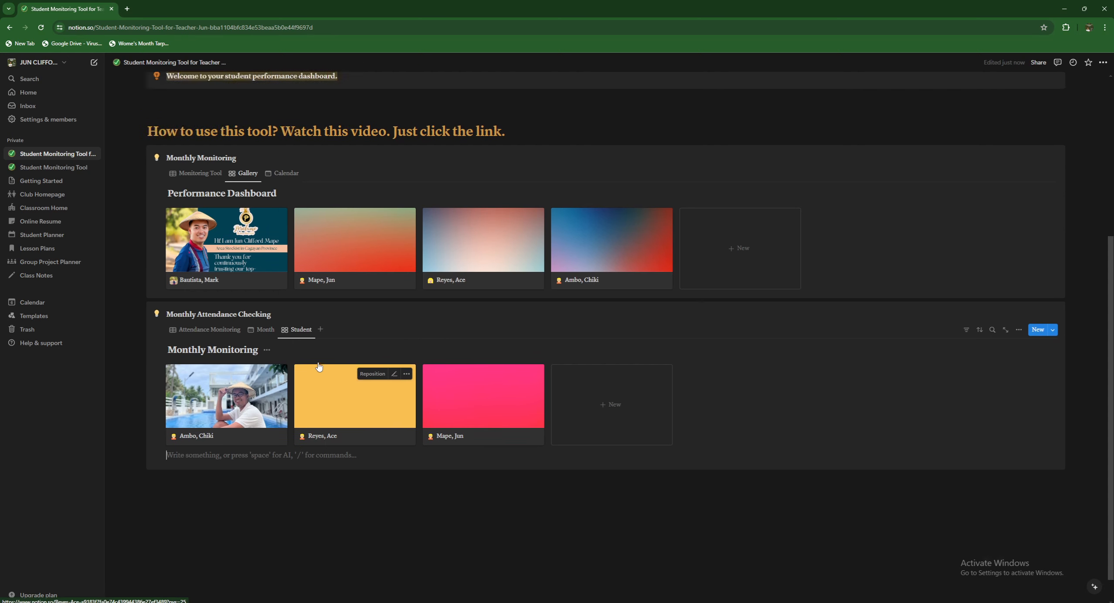
{"action": "scroll", "coordinate": [318, 367], "scroll_direction": "down", "scroll_amount": 5}
{"action": "scroll", "coordinate": [318, 363], "scroll_direction": "up", "scroll_amount": 4}
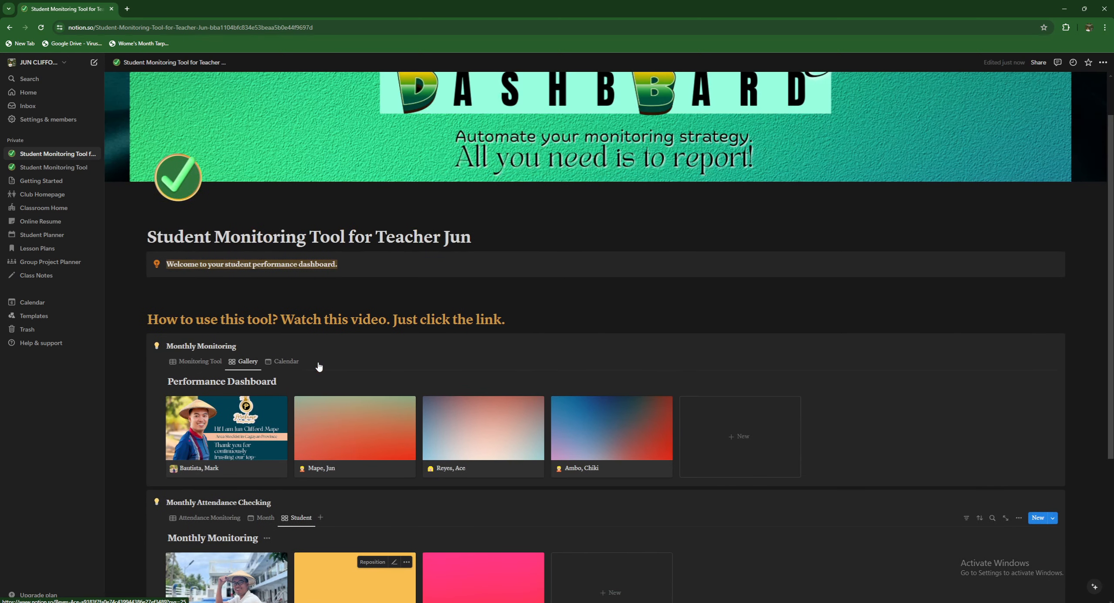
{"action": "scroll", "coordinate": [318, 363], "scroll_direction": "down", "scroll_amount": 5}
{"action": "left_click", "coordinate": [264, 446]}
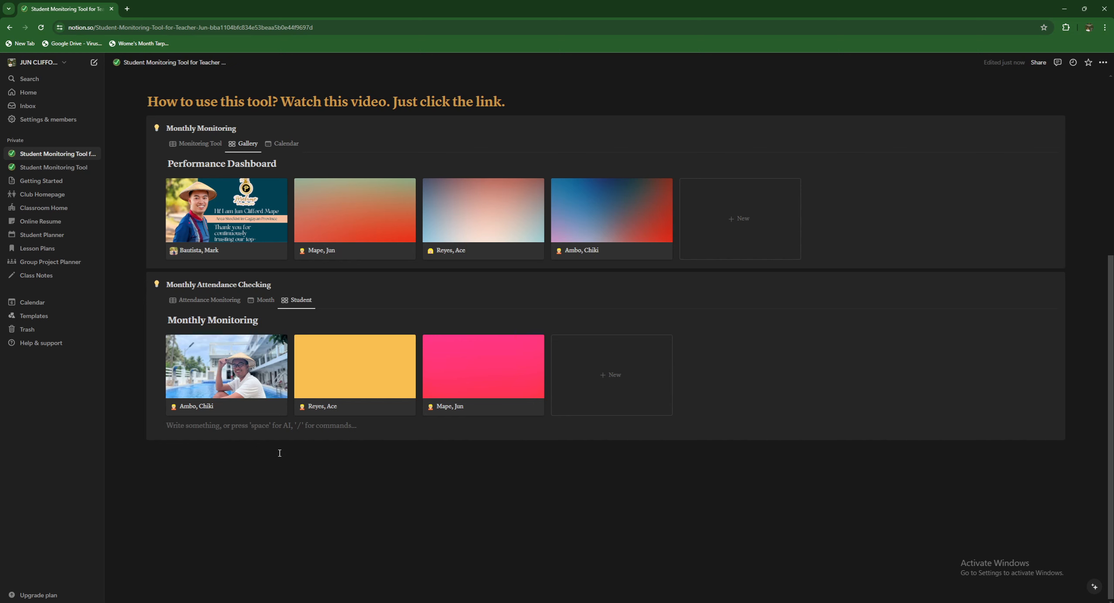
{"action": "scroll", "coordinate": [336, 472], "scroll_direction": "up", "scroll_amount": 4}
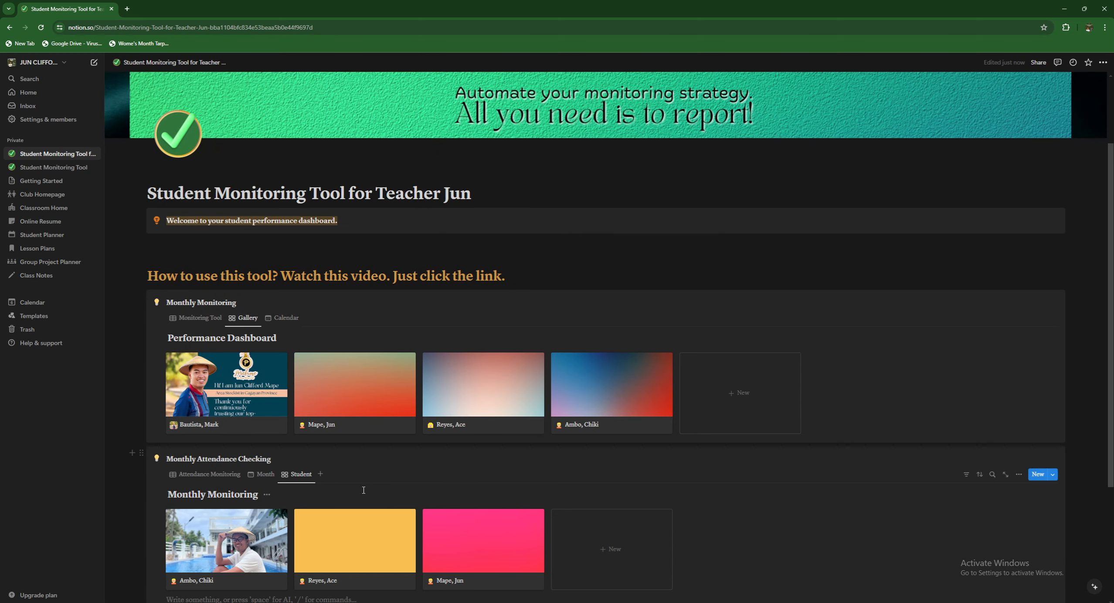
{"action": "scroll", "coordinate": [372, 462], "scroll_direction": "up", "scroll_amount": 3}
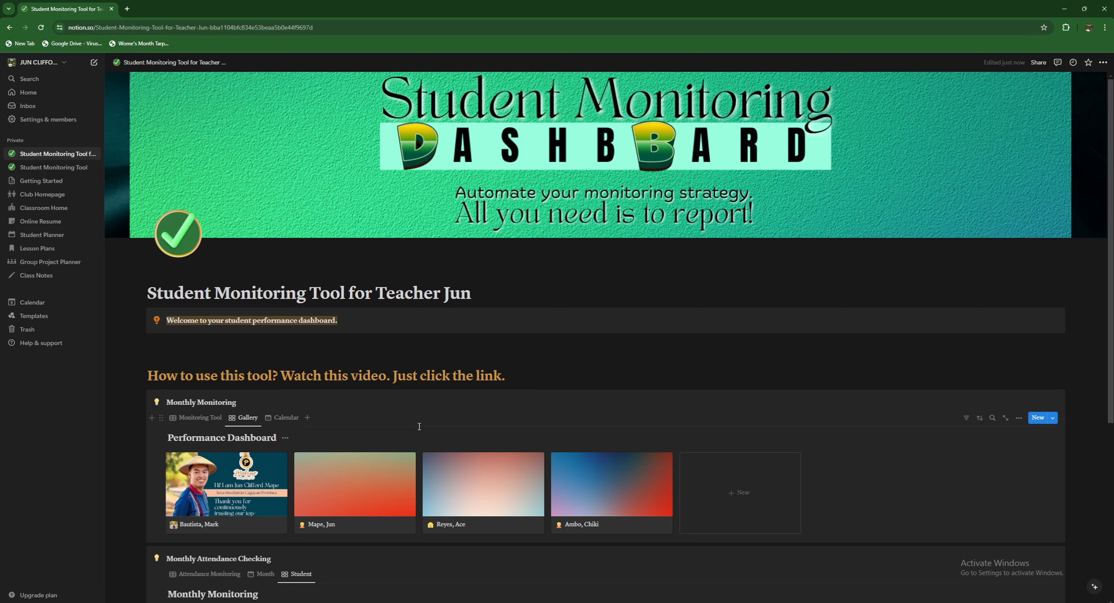
{"action": "left_click", "coordinate": [1037, 62]}
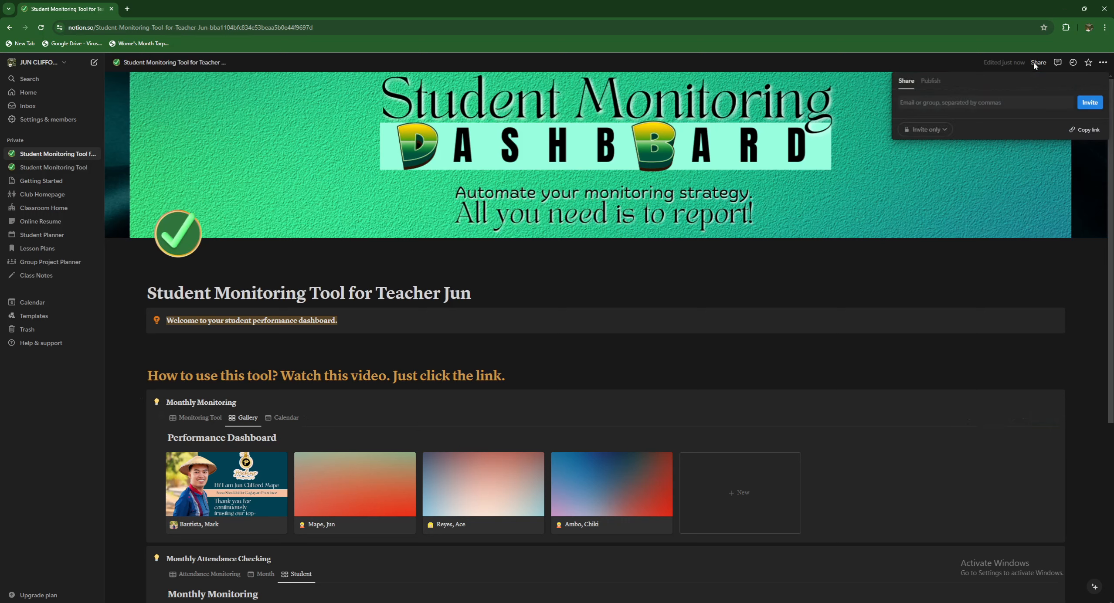
- Publish the page to long-saguaro-f30.notion.site, then review sharing and close the invite panel
{"action": "left_click", "coordinate": [930, 81]}
{"action": "left_click", "coordinate": [984, 241]}
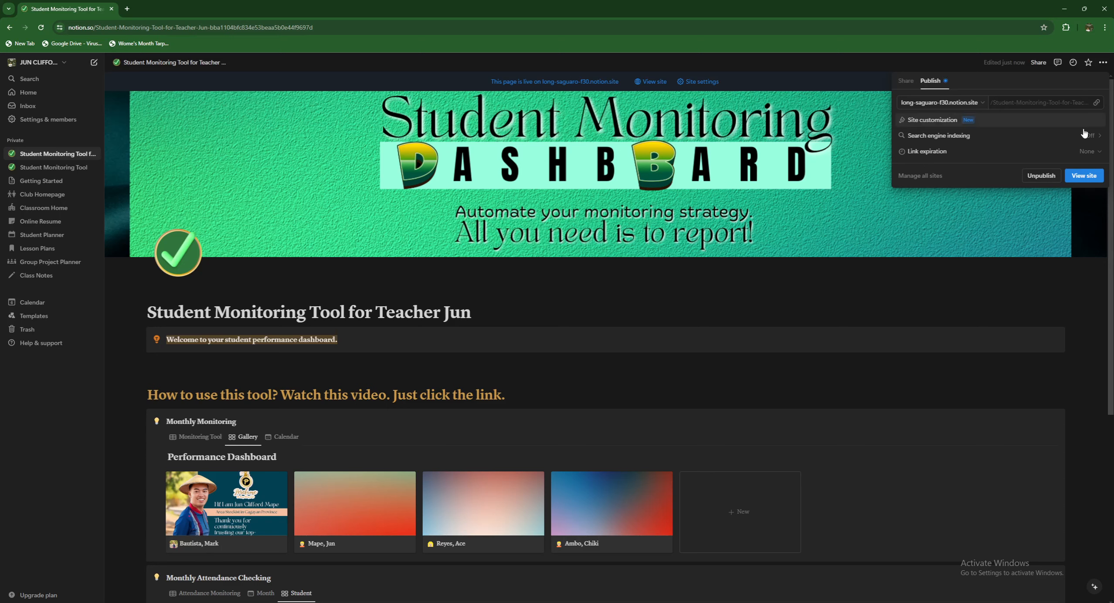
{"action": "left_click", "coordinate": [906, 81]}
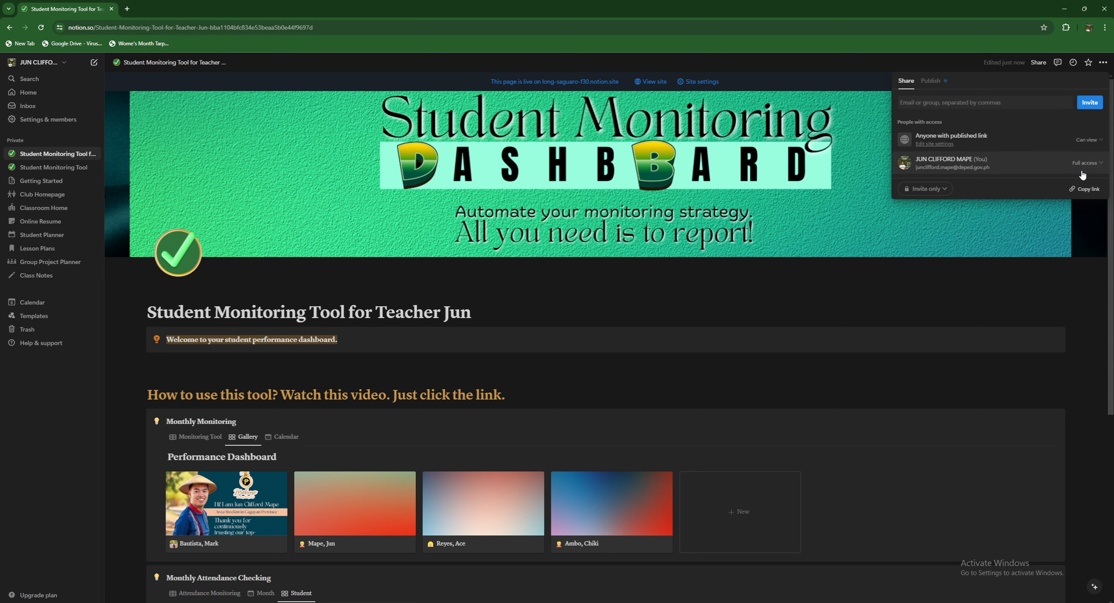
{"action": "left_click", "coordinate": [1042, 104]}
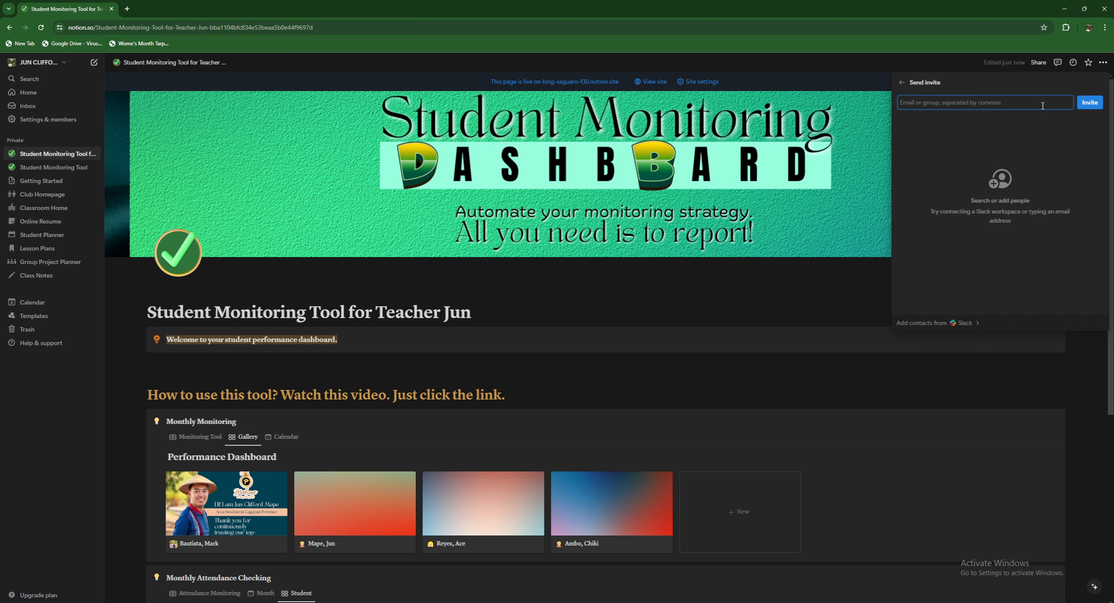
{"action": "left_click", "coordinate": [799, 381]}
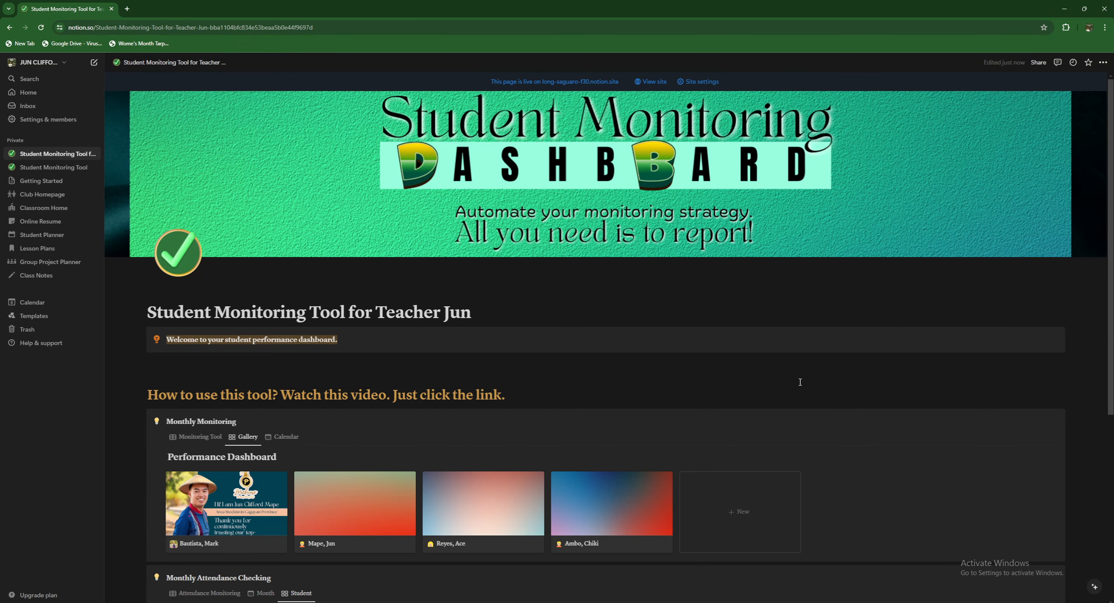
{"action": "left_click", "coordinate": [478, 532]}
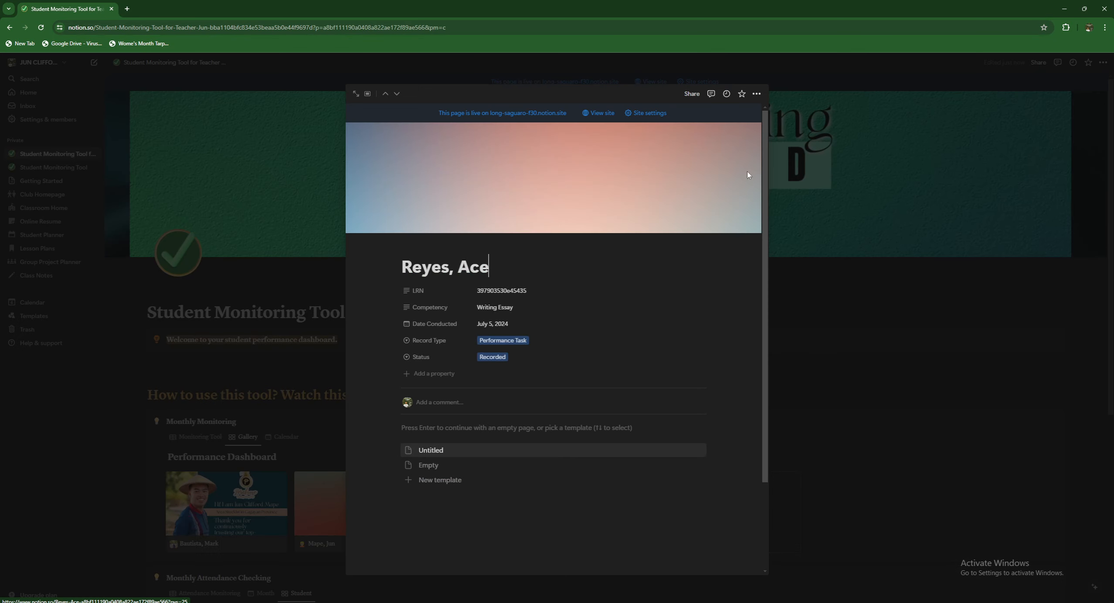
{"action": "left_click", "coordinate": [697, 96]}
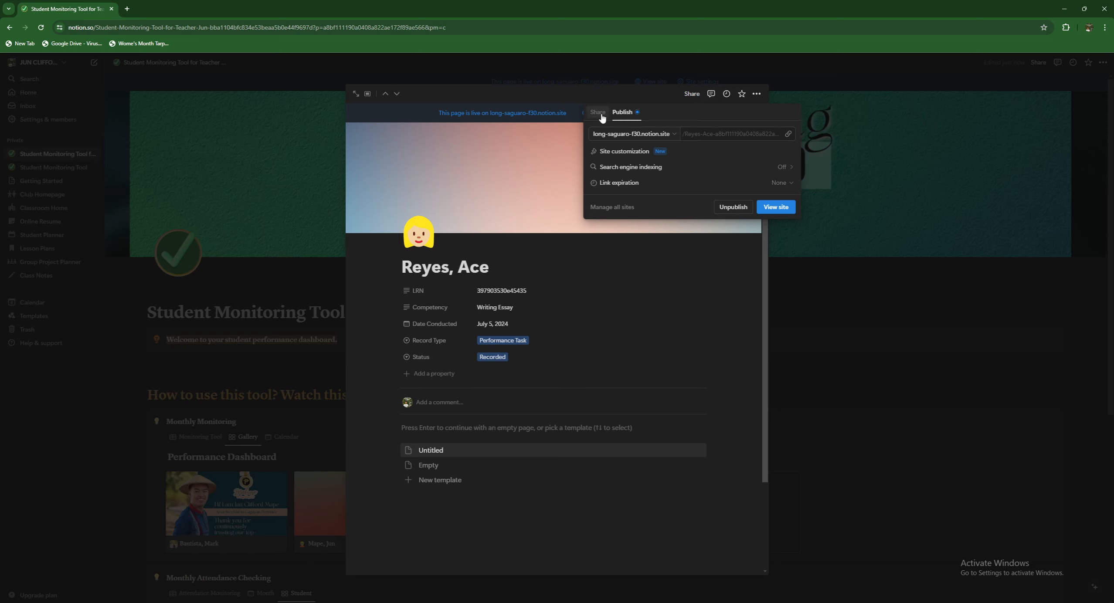
{"action": "left_click", "coordinate": [788, 135]}
{"action": "left_click", "coordinate": [128, 9]}
{"action": "key", "text": "ctrl+v"}
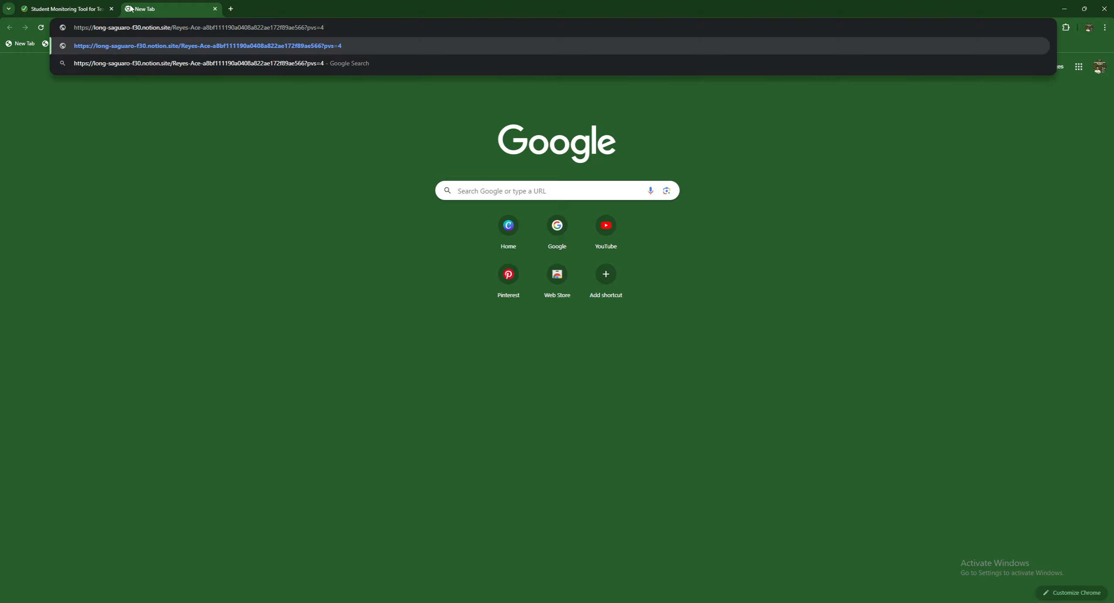
{"action": "key", "text": "Return"}
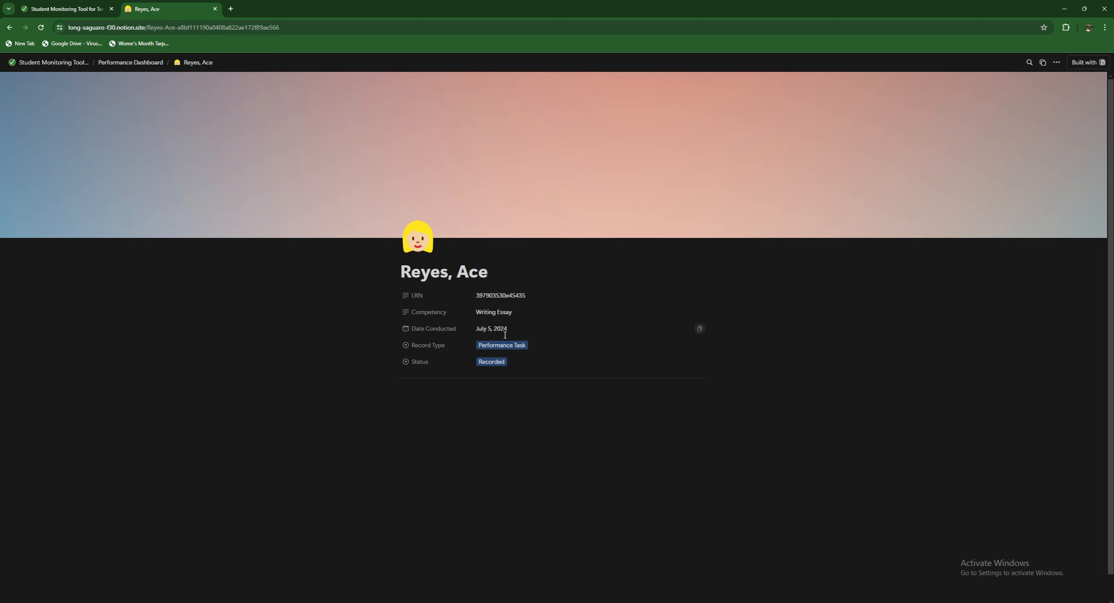
{"action": "left_click", "coordinate": [214, 9]}
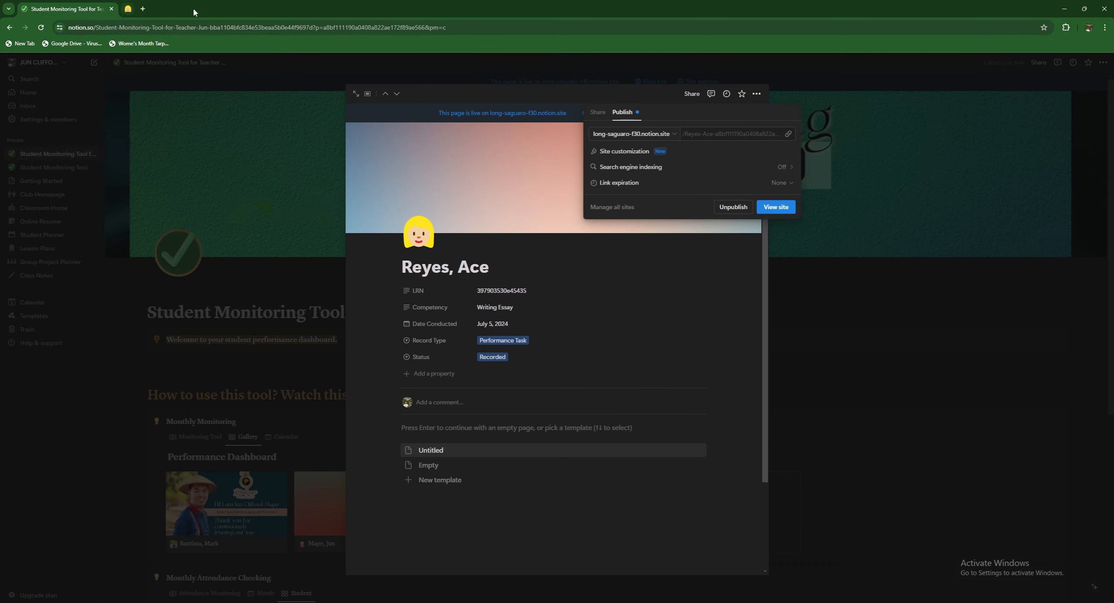
{"action": "left_click", "coordinate": [811, 326]}
{"action": "left_click", "coordinate": [811, 326]}
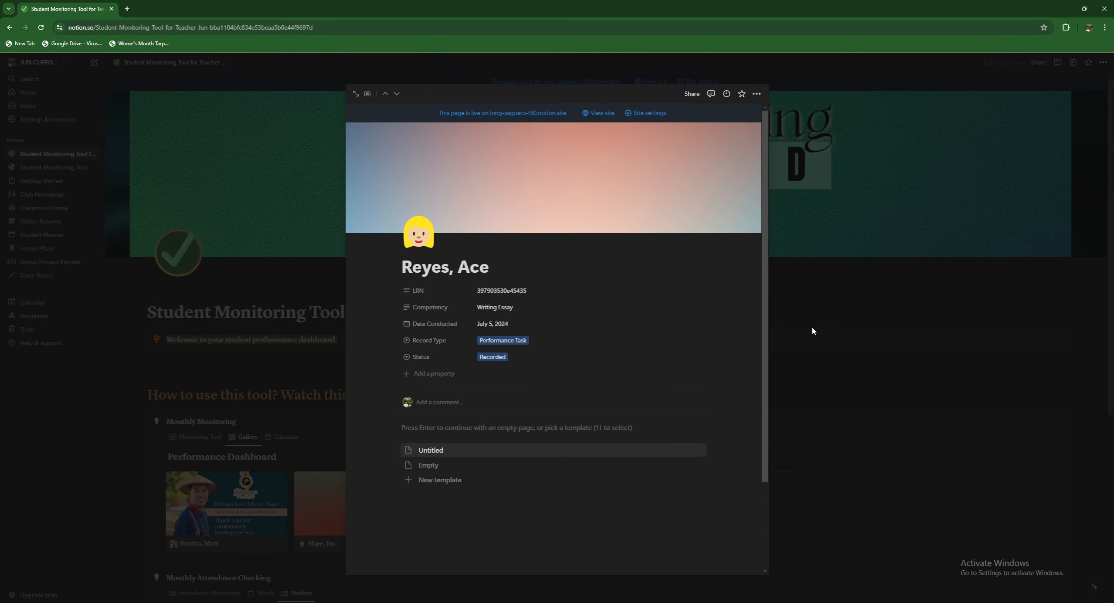
{"action": "scroll", "coordinate": [619, 350], "scroll_direction": "down", "scroll_amount": 4}
{"action": "scroll", "coordinate": [618, 350], "scroll_direction": "down", "scroll_amount": 3}
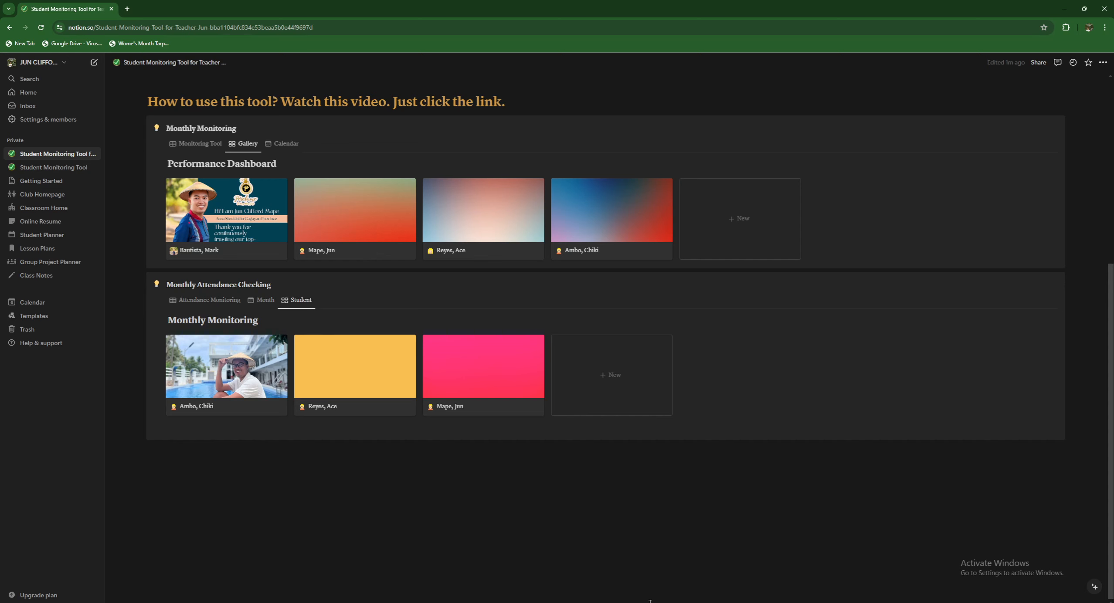
{"action": "mouse_move", "coordinate": [653, 602]}
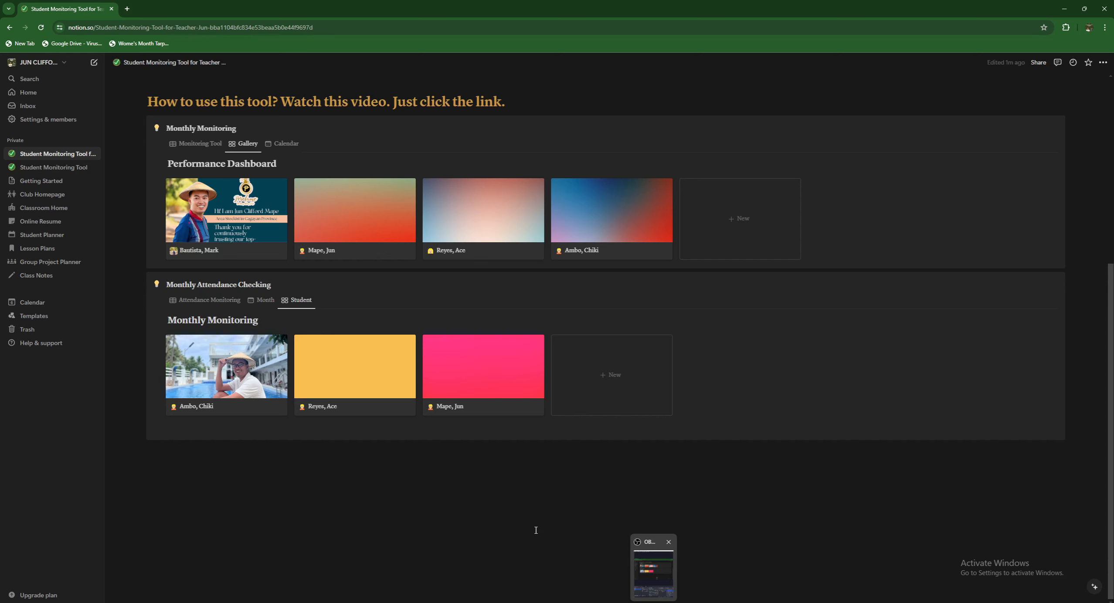
{"action": "mouse_move", "coordinate": [653, 601]}
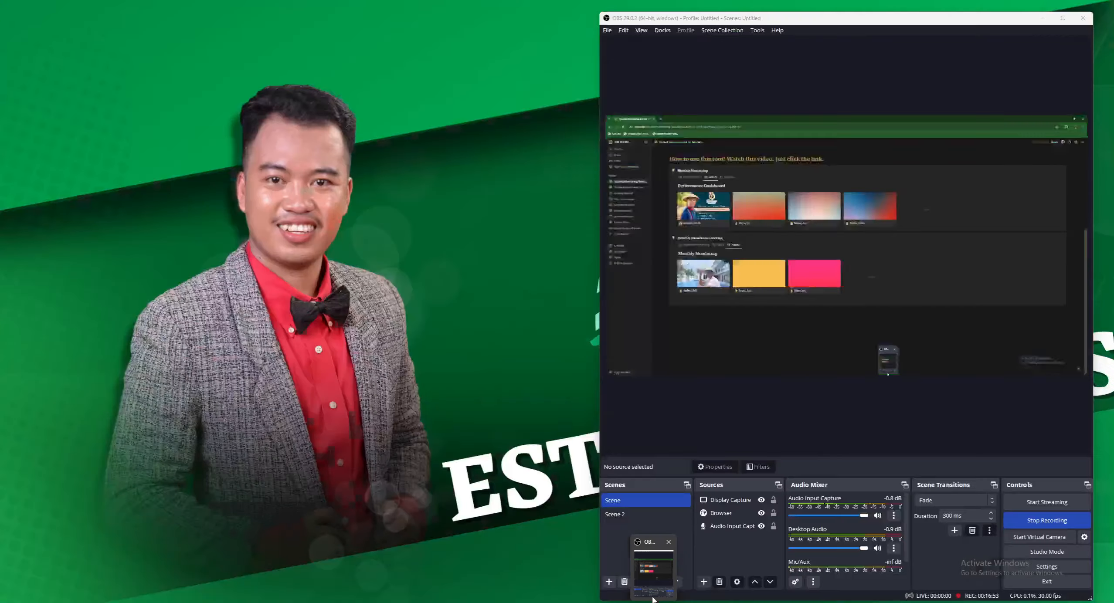